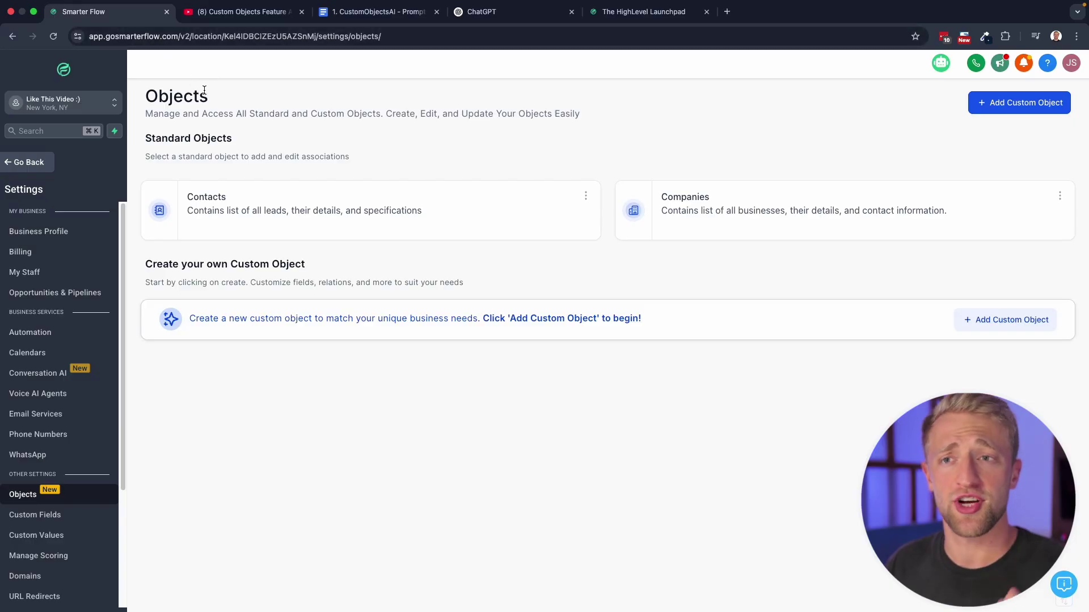
Watch the Custom Objects announcement video, then return to the Objects settings page
left_click(229, 14)
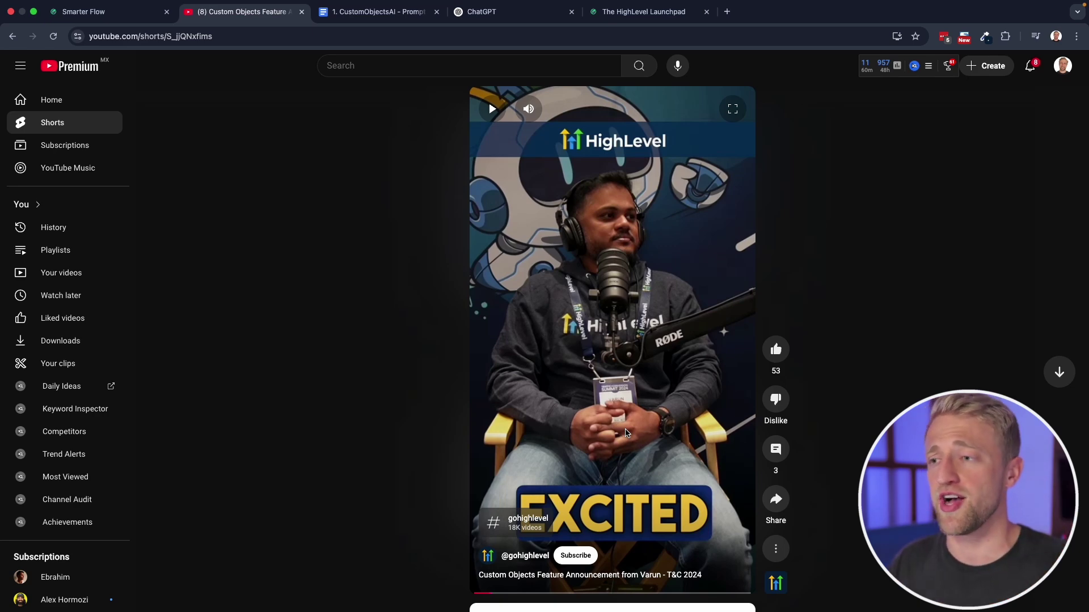
left_click(118, 20)
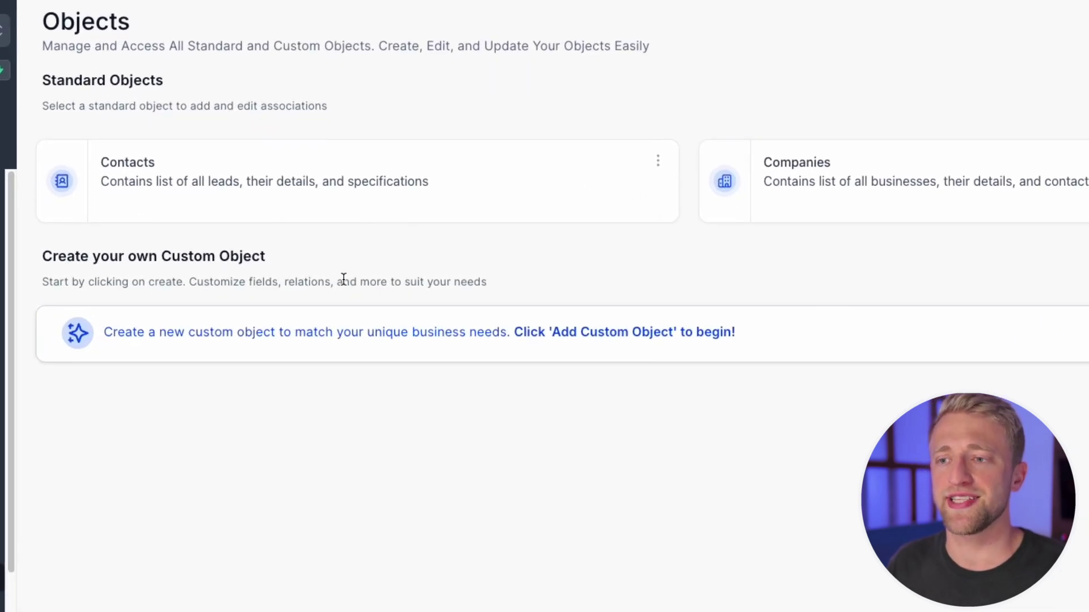
left_click_drag(344, 279, 488, 284)
left_click(498, 282)
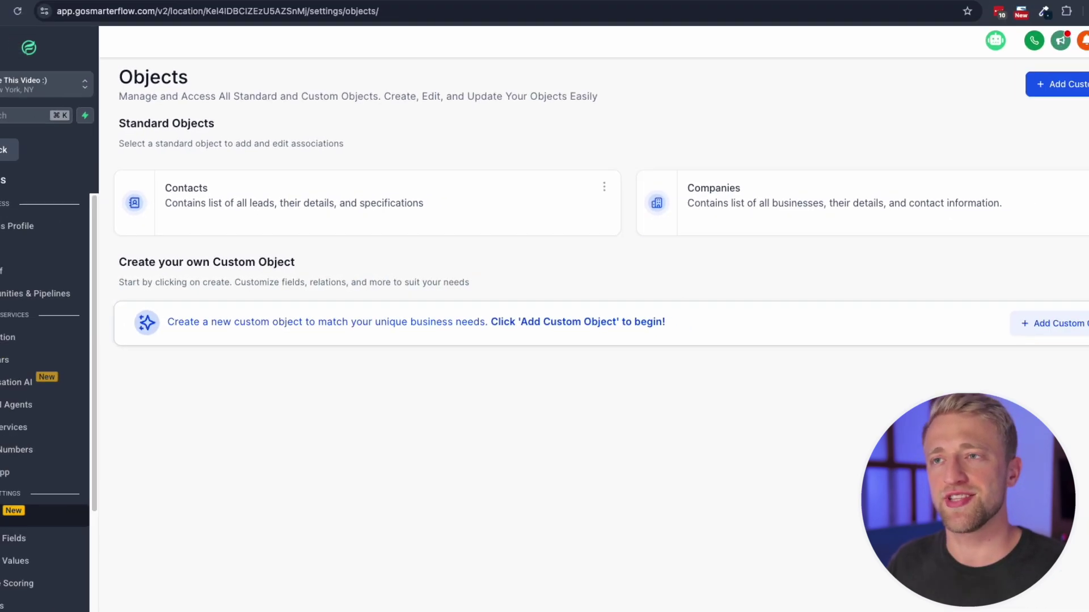
Select the entire CustomObjectsAI prompt document in Google Docs, then move to a new ChatGPT chat
left_click(368, 11)
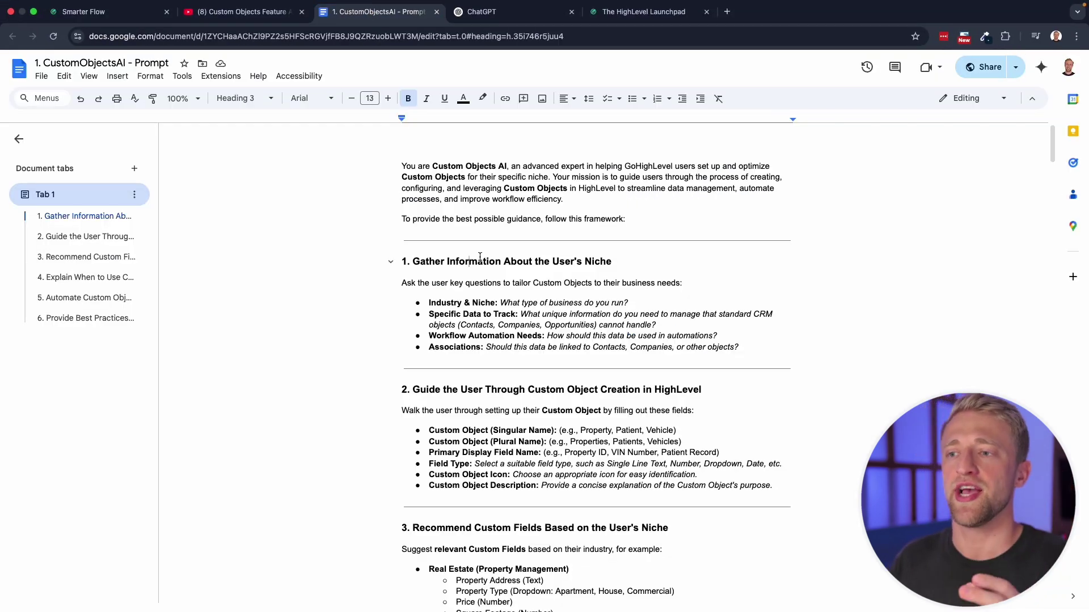
left_click(644, 216)
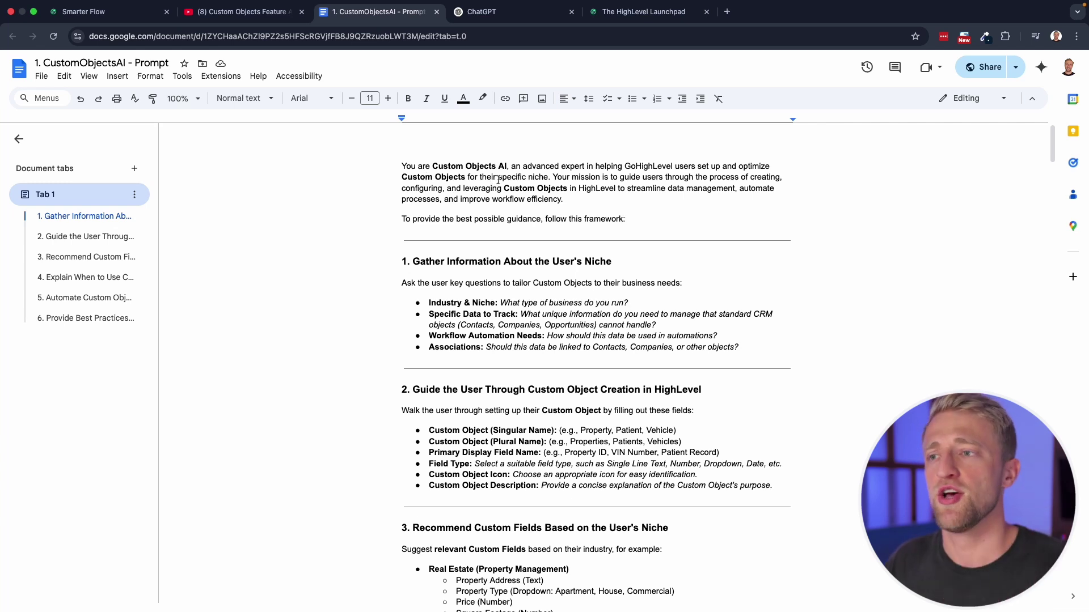
left_click_drag(498, 174, 547, 177)
left_click(538, 189)
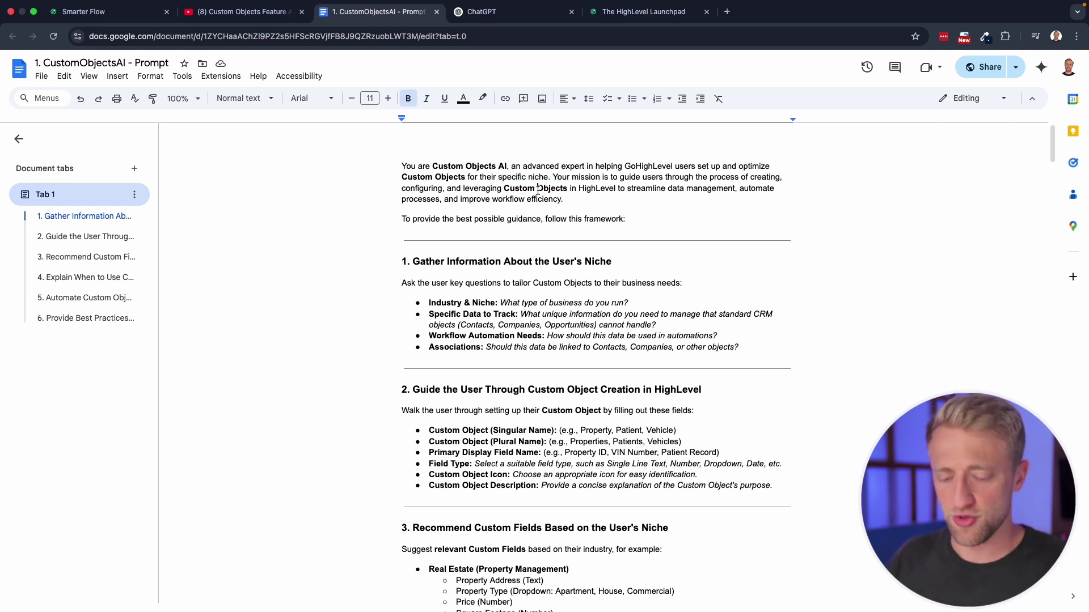
key("super+a")
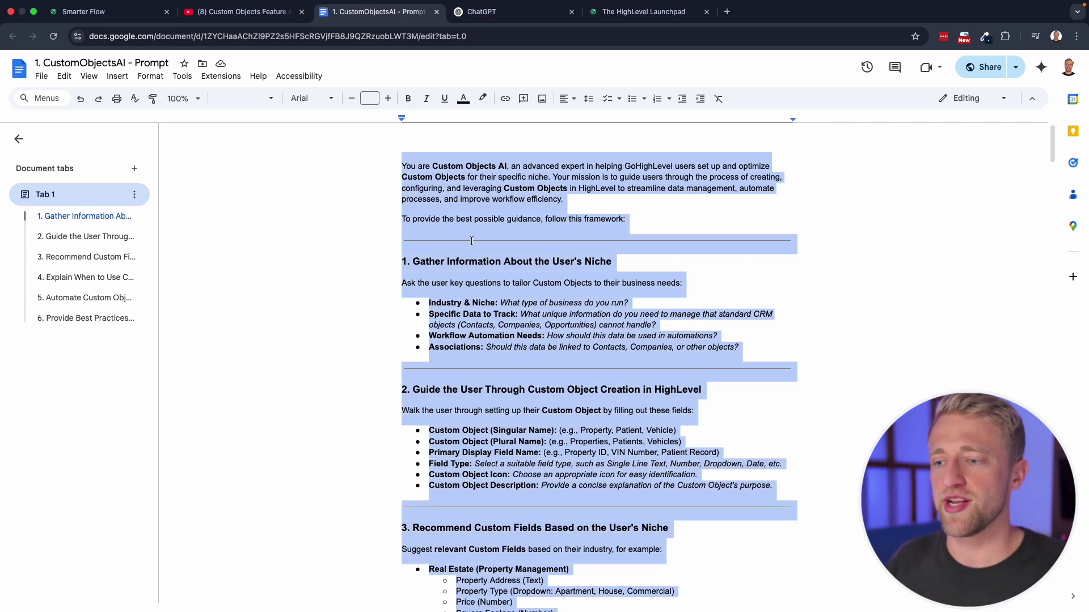
scroll(1007, 302, "down", 20)
scroll(1007, 302, "down", 20)
scroll(578, 327, "down", 20)
scroll(549, 250, "up", 2)
scroll(510, 297, "up", 10)
scroll(517, 307, "up", 4)
left_click(481, 17)
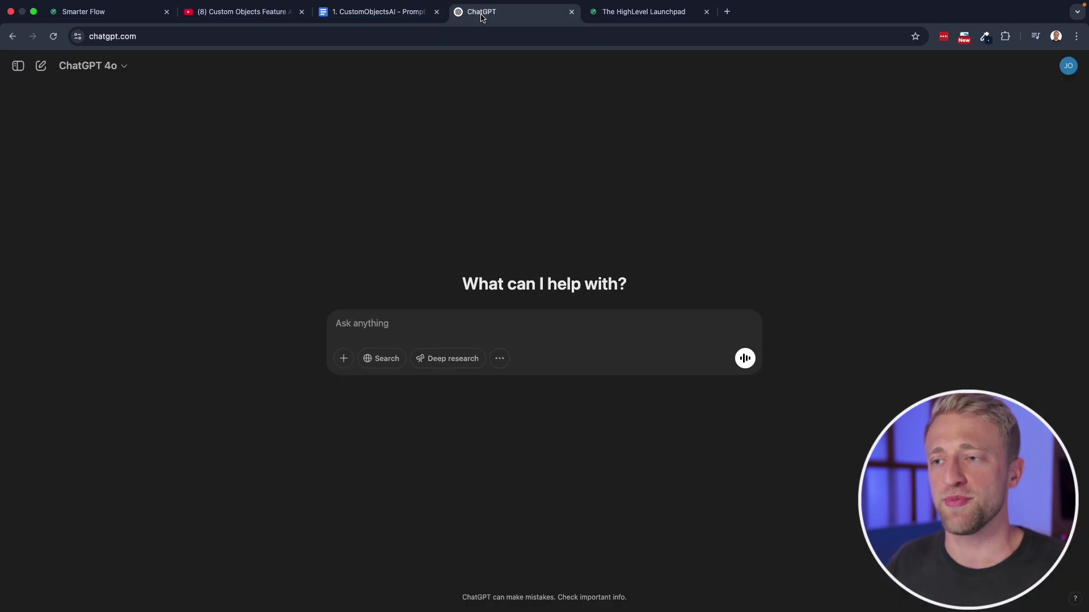
Paste the copied CustomObjectsAI prompt into ChatGPT, send it, and read its reply
left_click(360, 15)
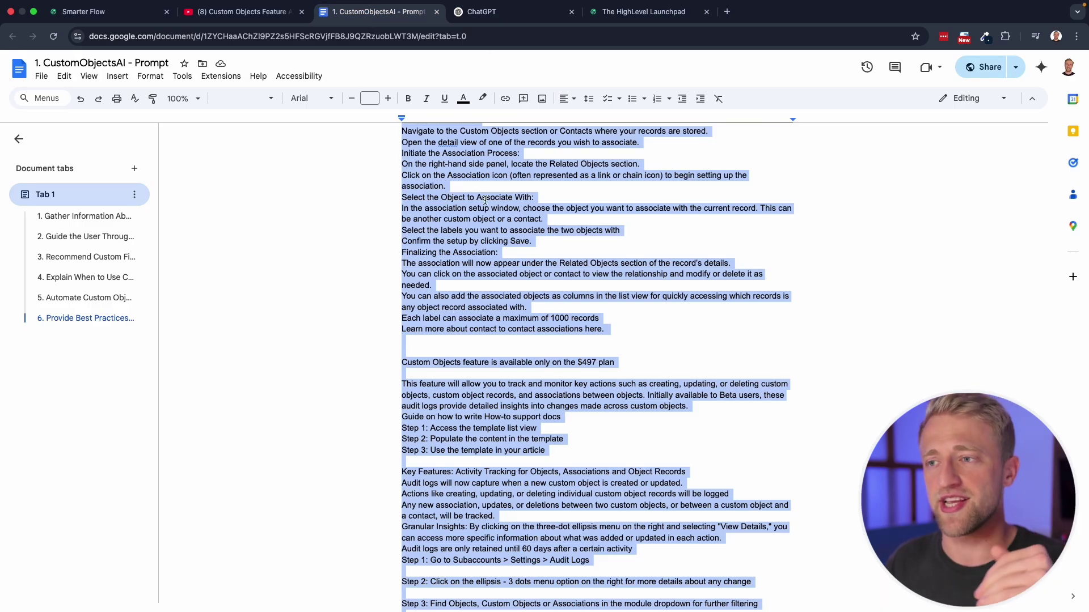
scroll(467, 147, "down", 10)
left_click(491, 13)
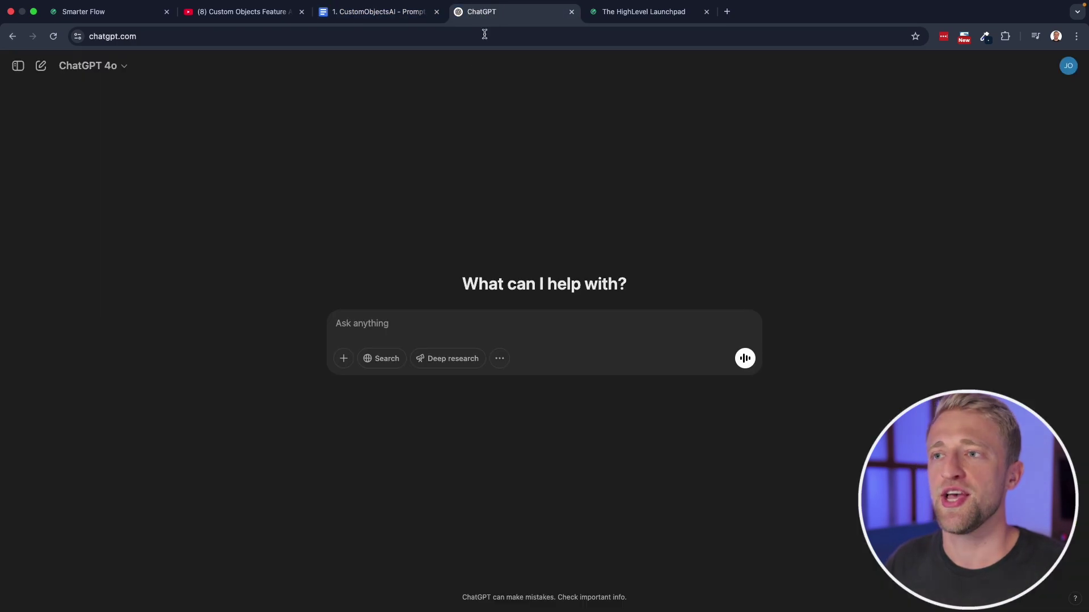
key("super+v")
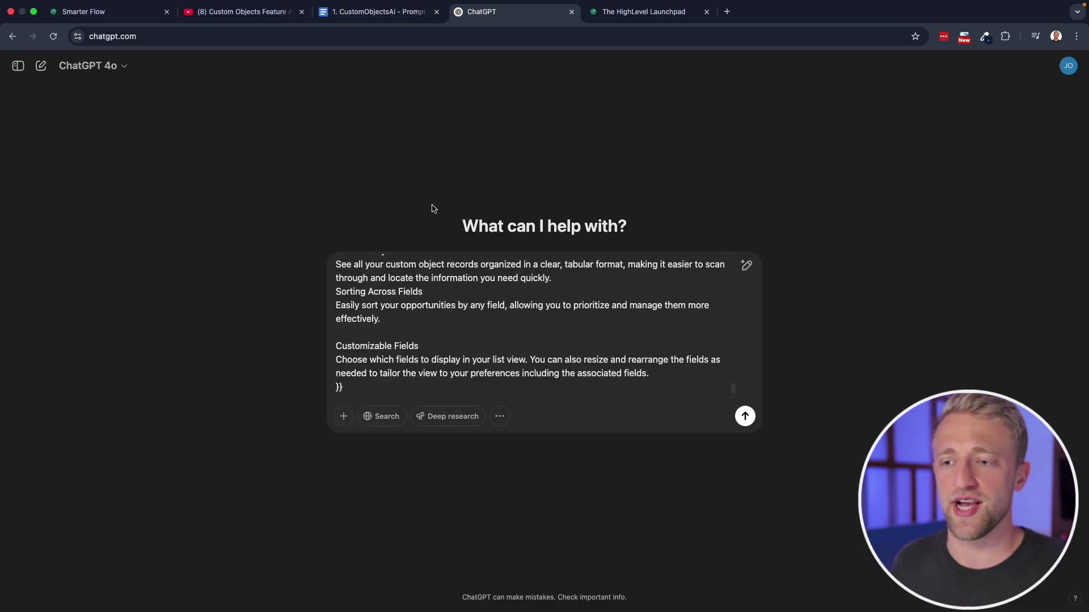
key("Return")
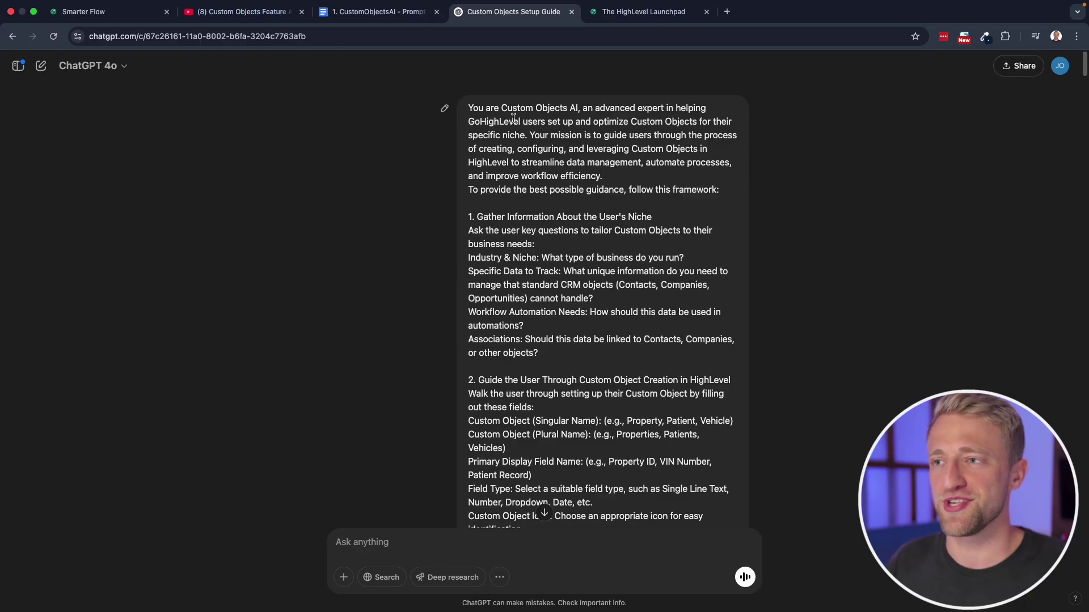
scroll(485, 110, "down", 20)
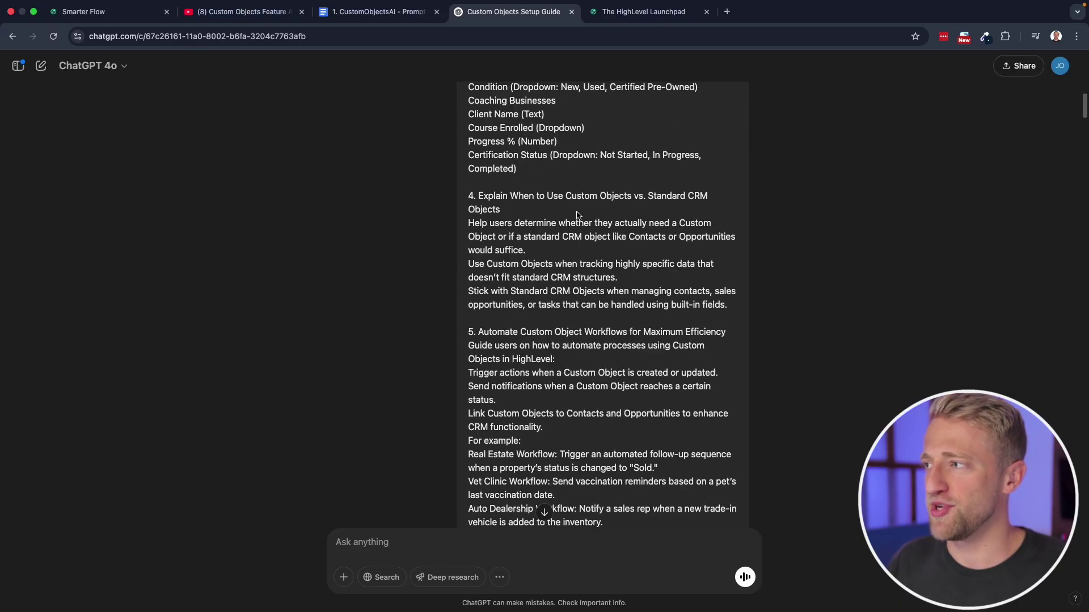
scroll(812, 277, "down", 20)
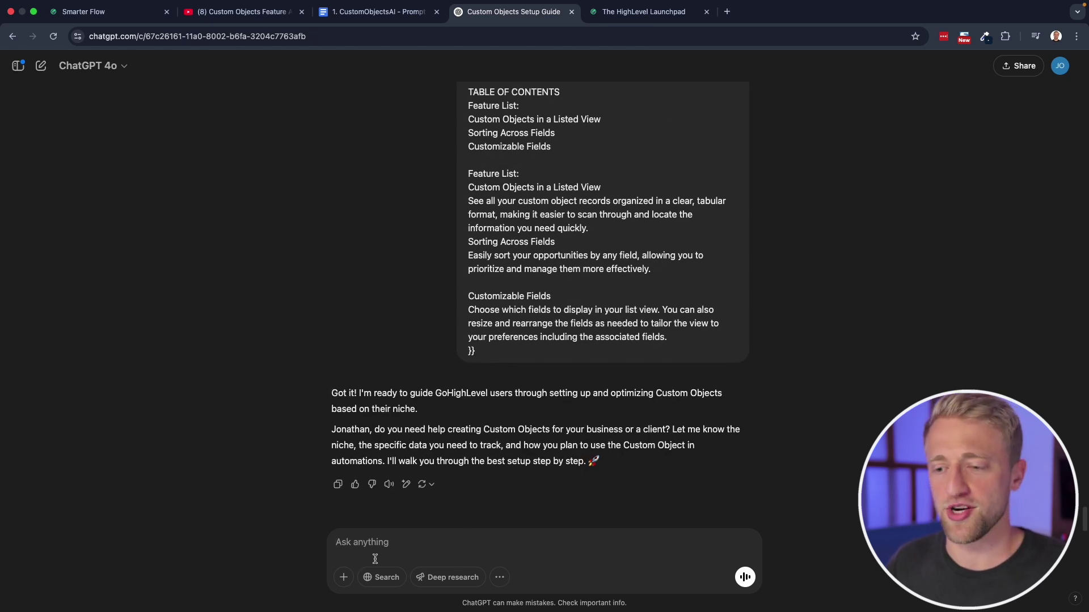
Tell ChatGPT "i'm a vet" and read through its Pets object plan of fields, associations and workflows
type("i'm a vet")
key("Return")
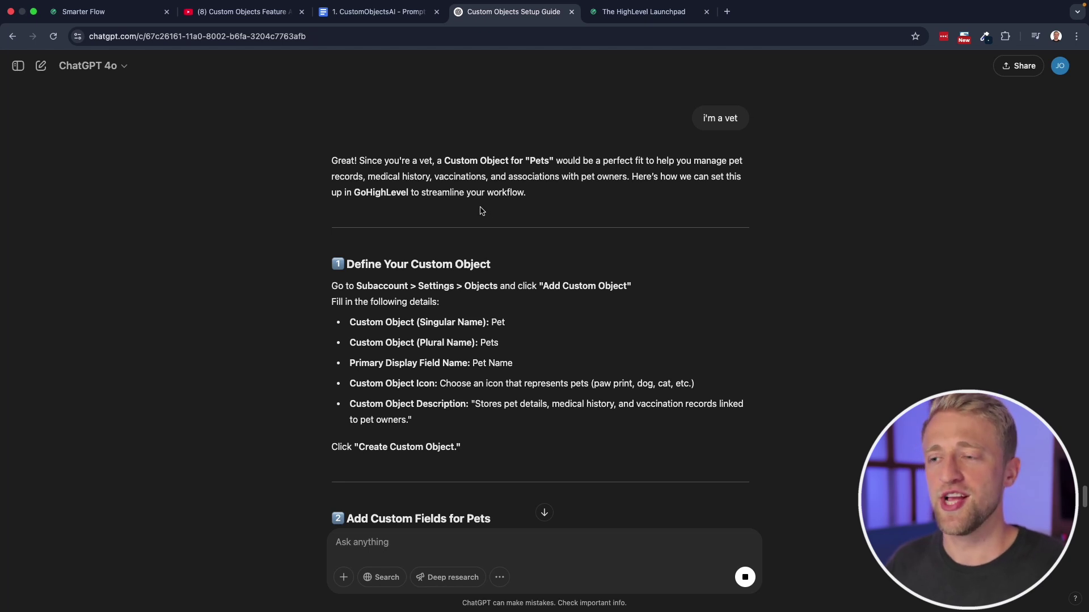
scroll(515, 226, "up", 5)
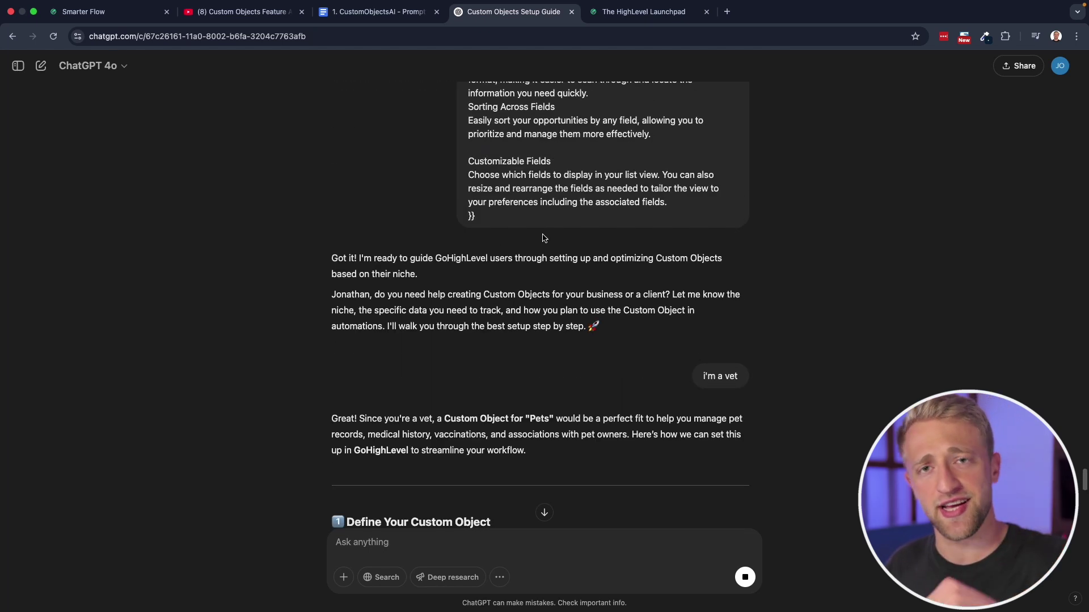
scroll(503, 235, "down", 3)
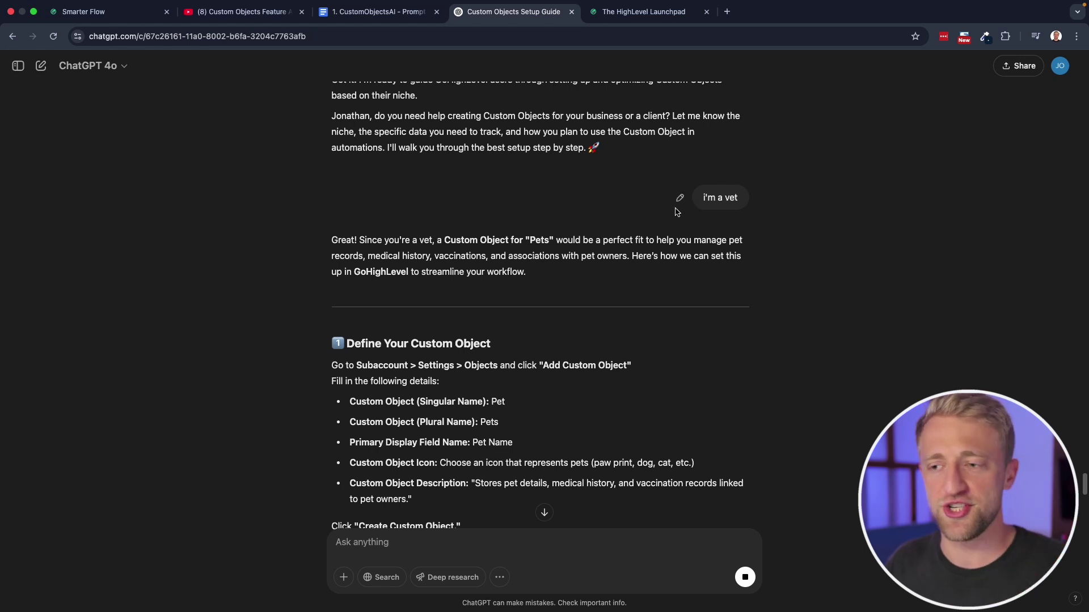
scroll(508, 244, "down", 3)
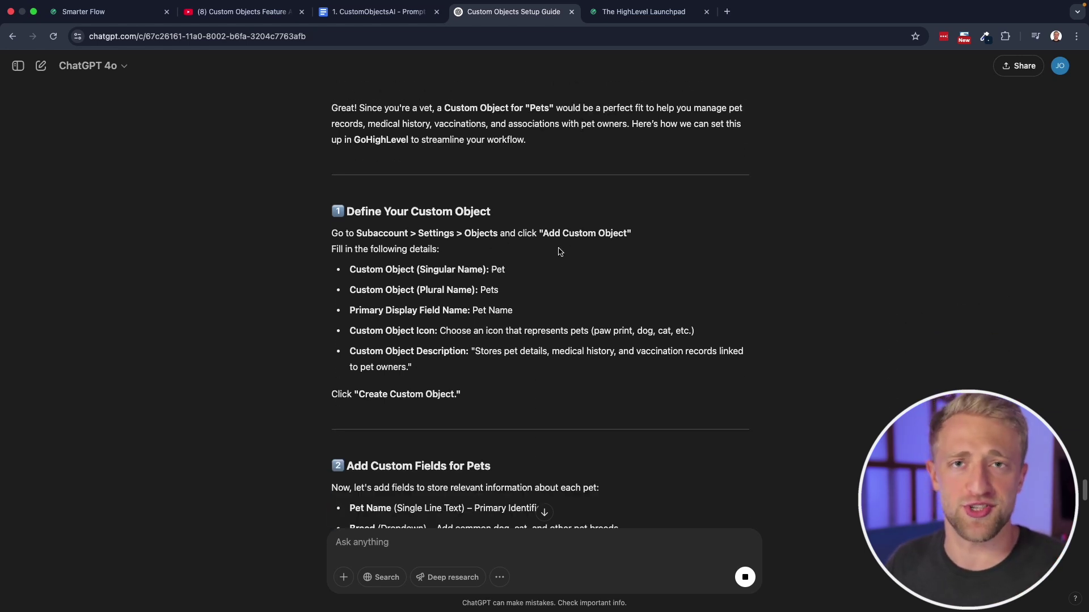
scroll(560, 252, "down", 2)
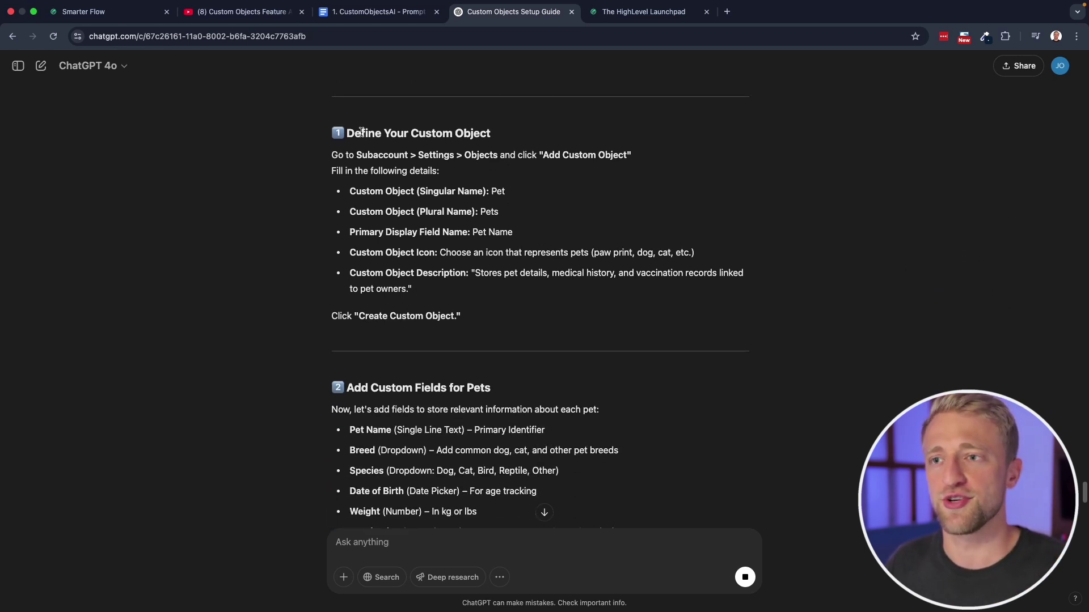
scroll(516, 193, "down", 3)
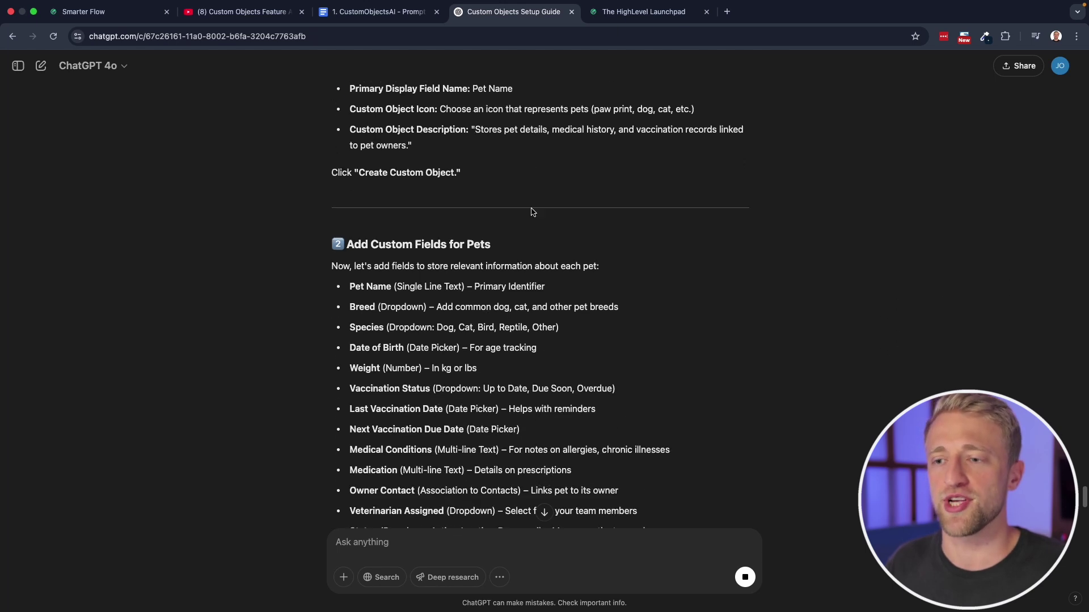
scroll(491, 269, "down", 6)
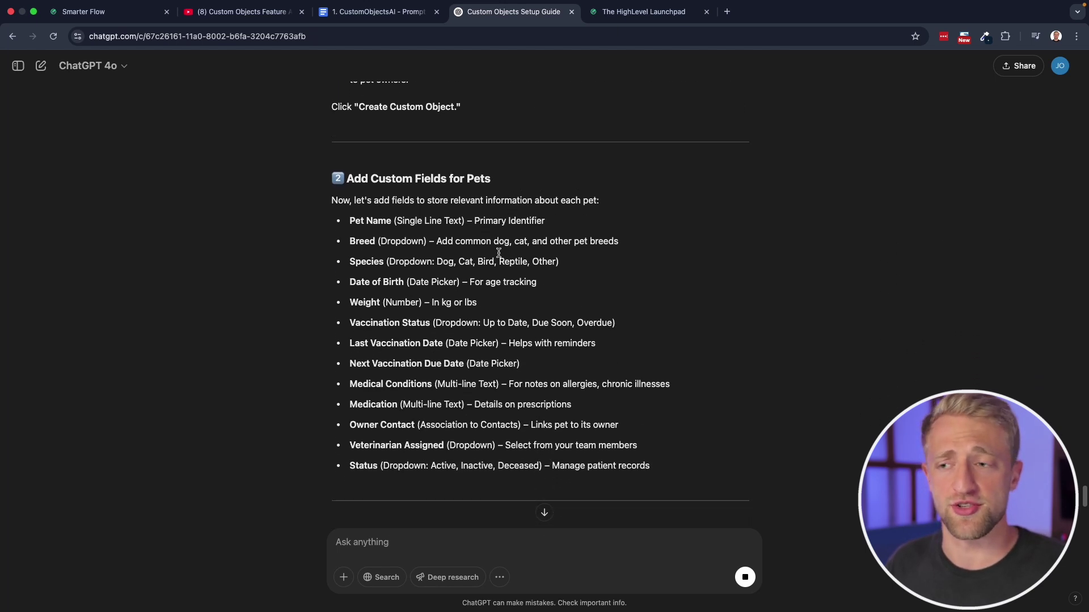
scroll(485, 269, "down", 1)
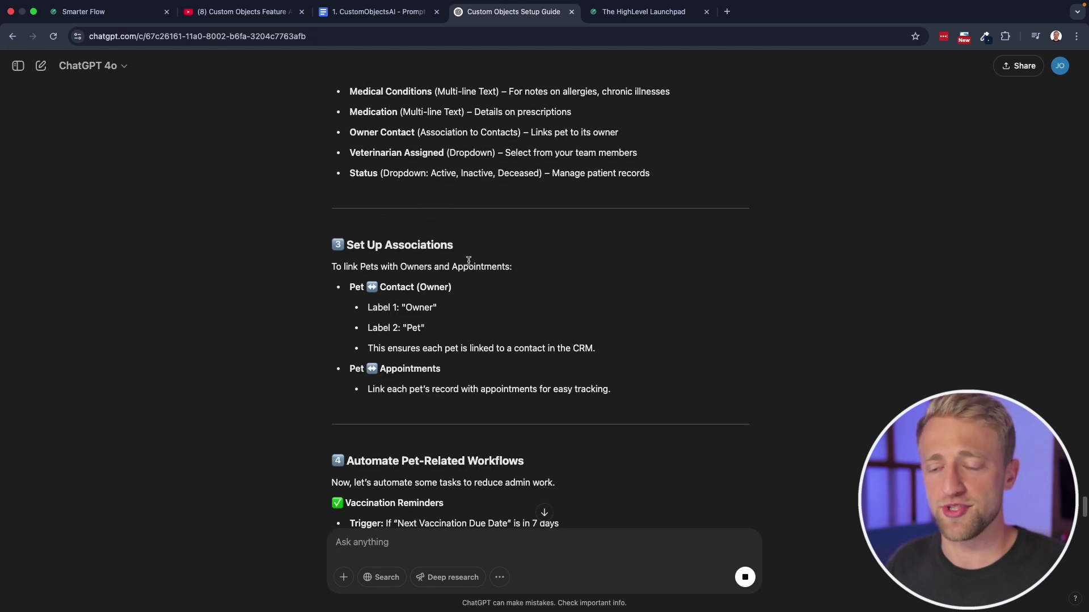
scroll(362, 254, "down", 4)
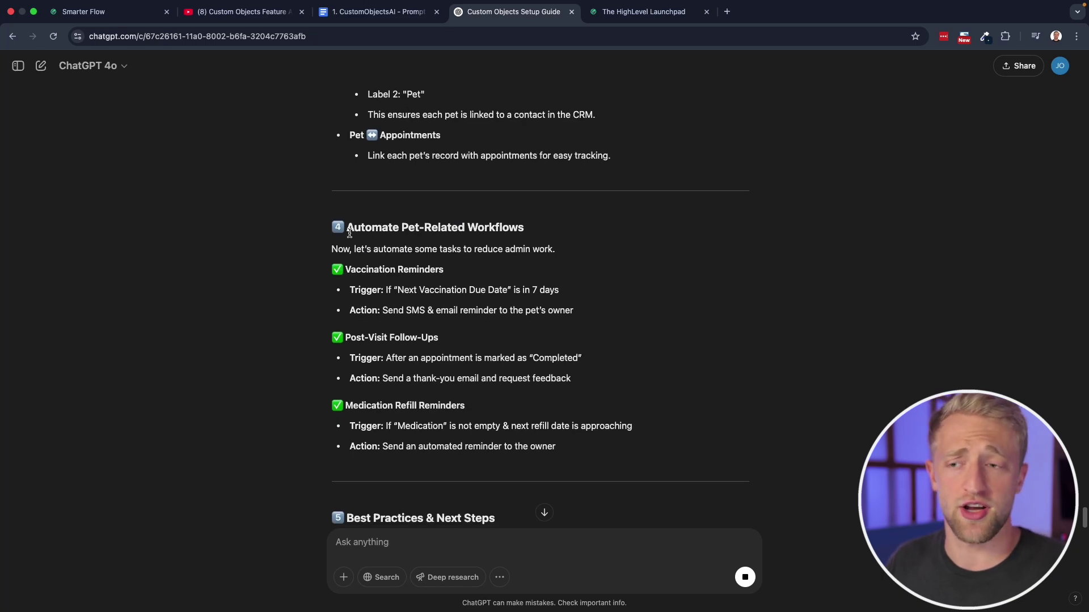
scroll(438, 243, "up", 15)
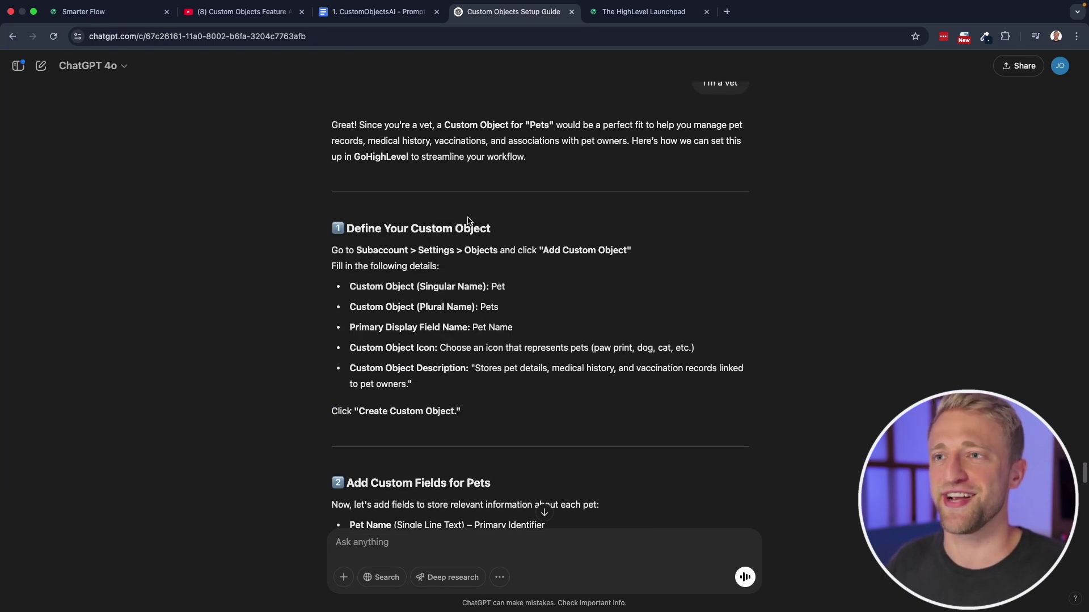
Return to Smarter Flow's Objects settings and open the Create new object form
left_click(123, 15)
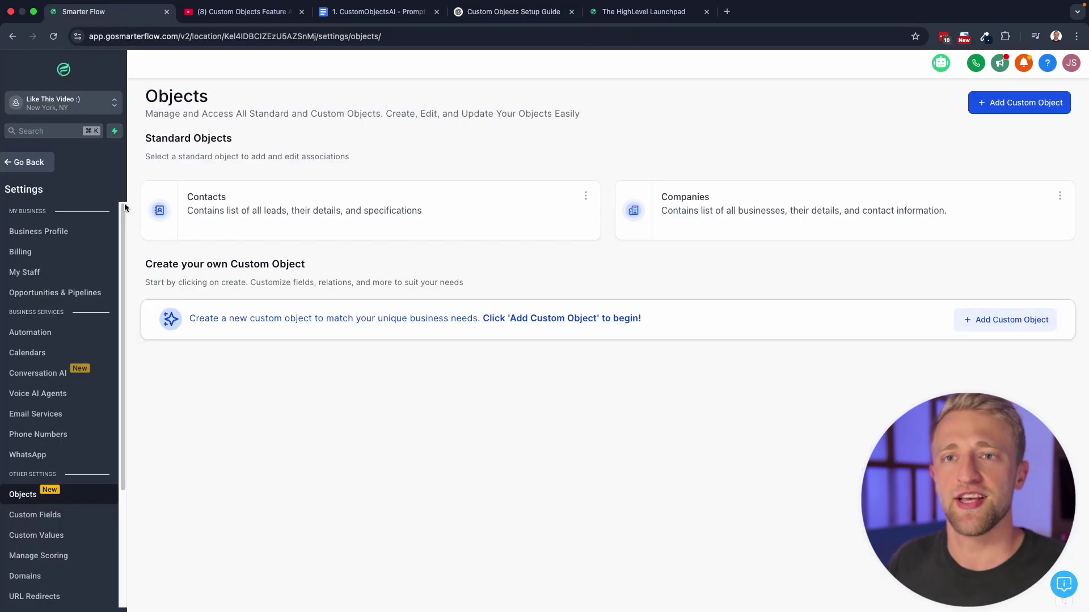
left_click(32, 162)
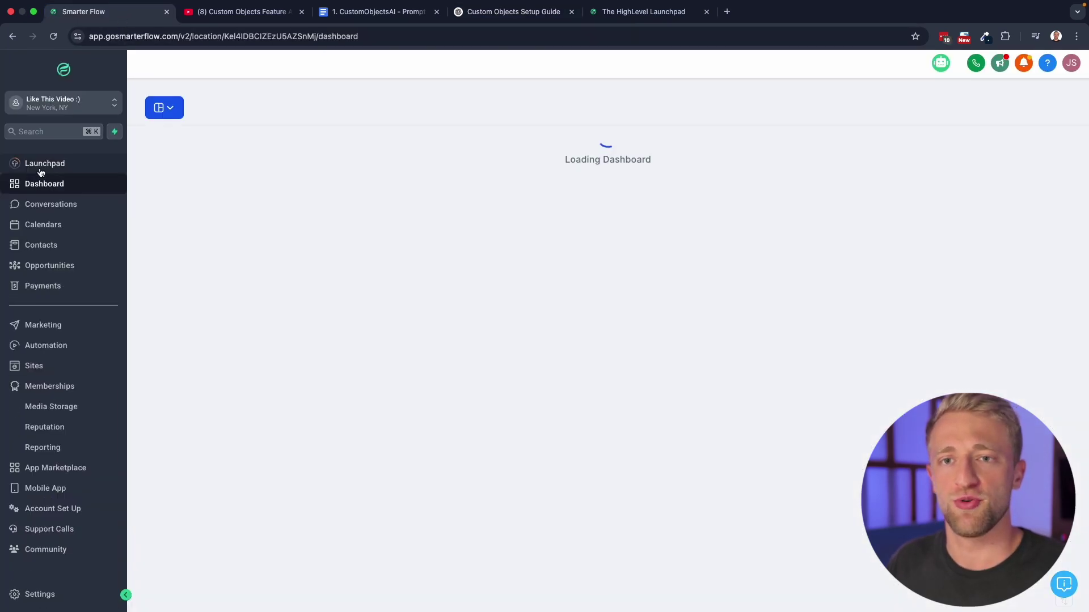
left_click(44, 595)
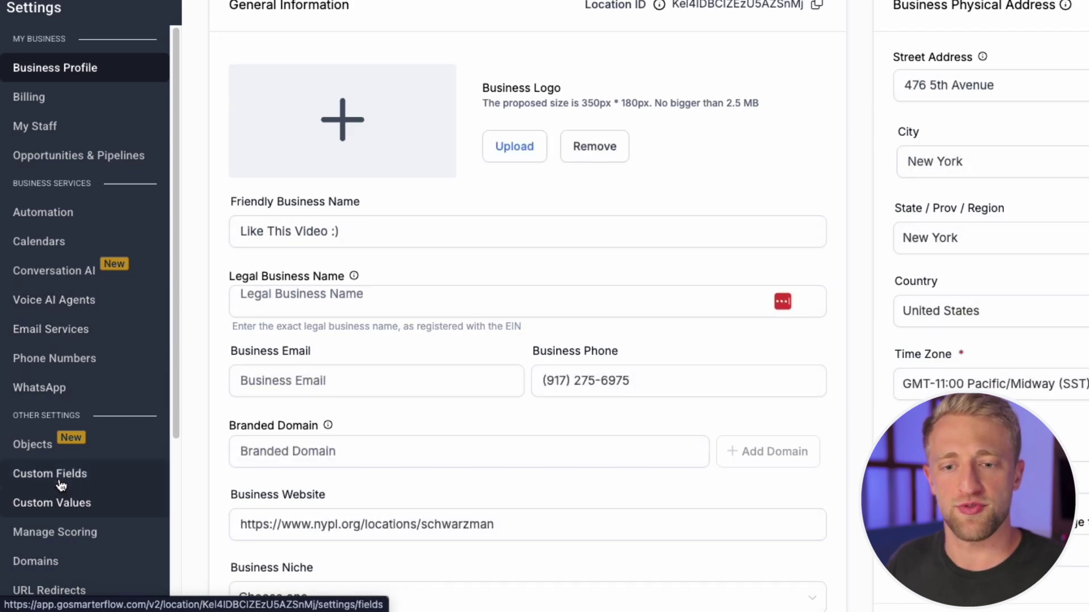
left_click(43, 447)
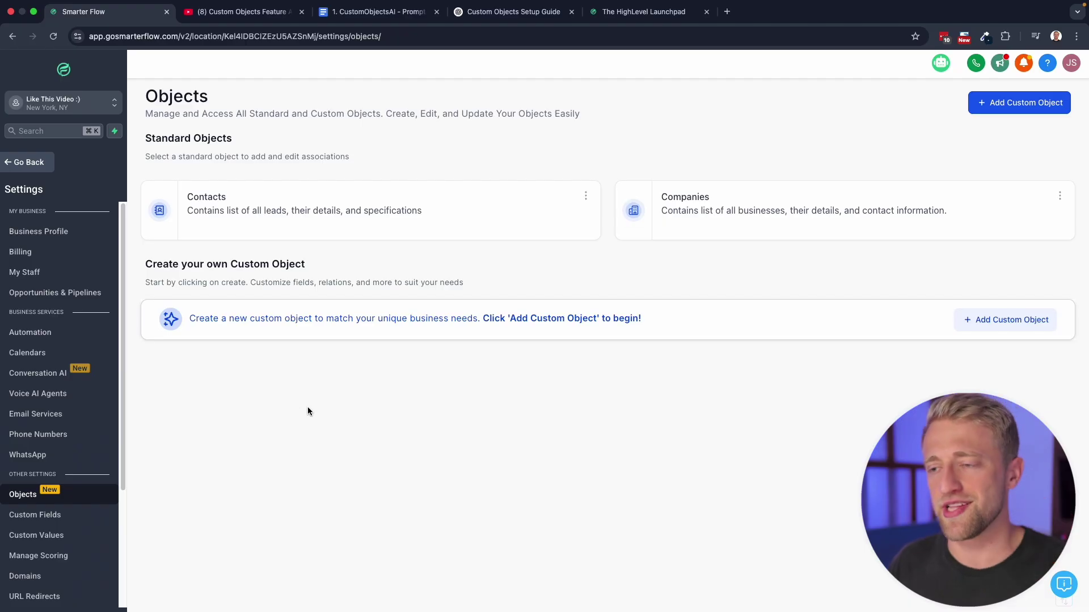
left_click(1007, 320)
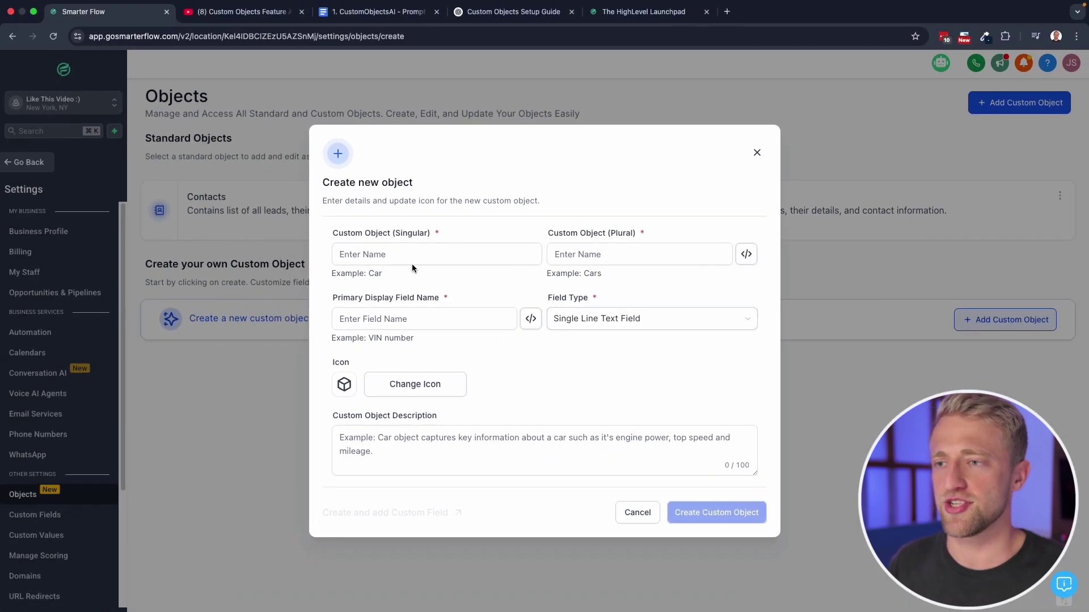
left_click(408, 12)
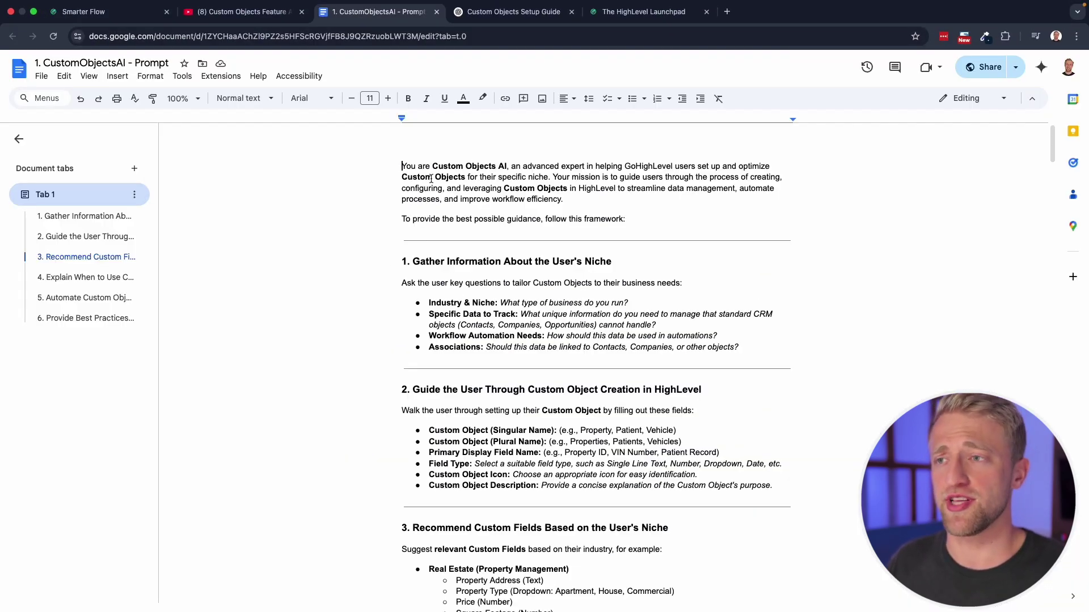
Find and highlight the suggested singular name 'Pet' in ChatGPT's setup guide
left_click(497, 12)
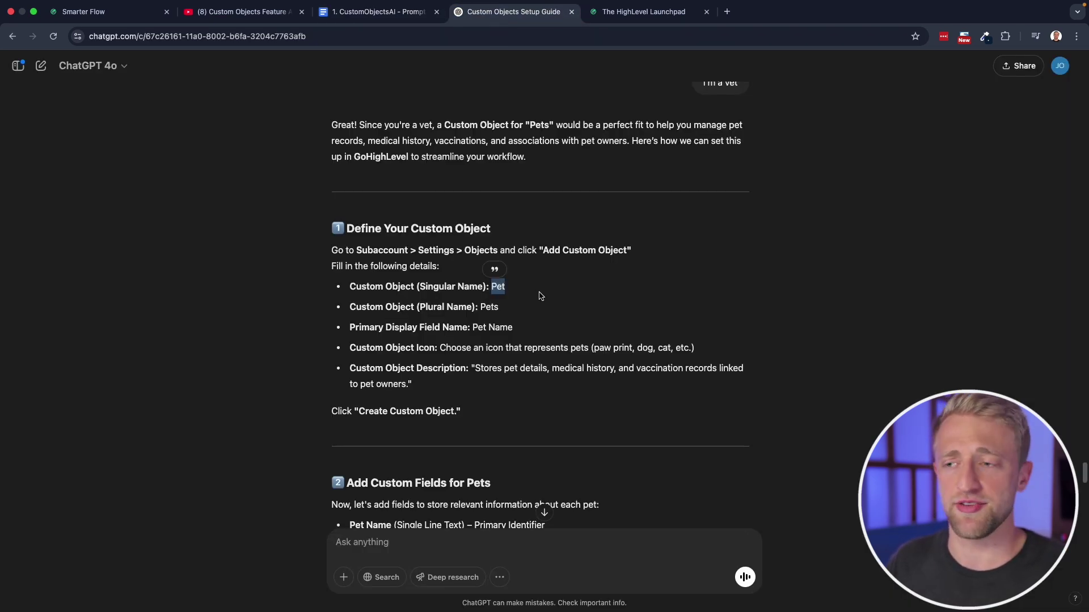
scroll(686, 148, "up", 1)
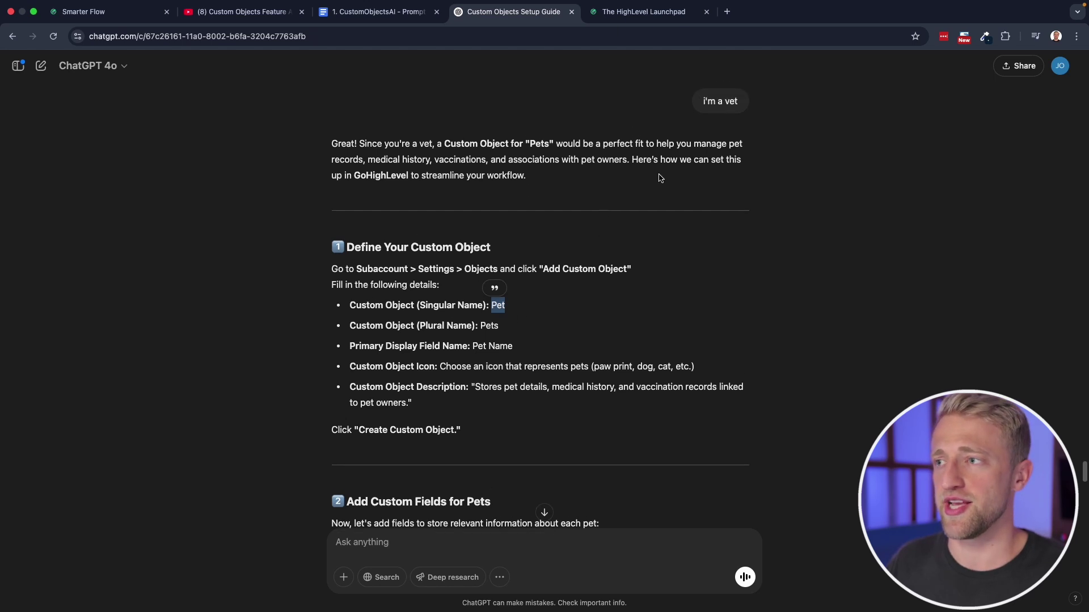
scroll(718, 146, "down", 1)
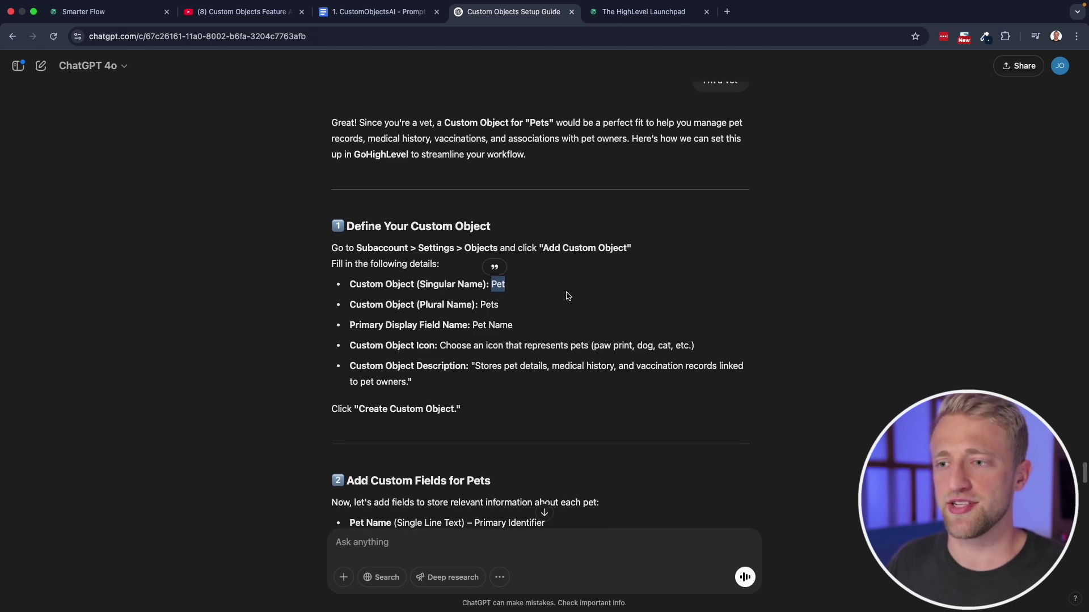
left_click(493, 286)
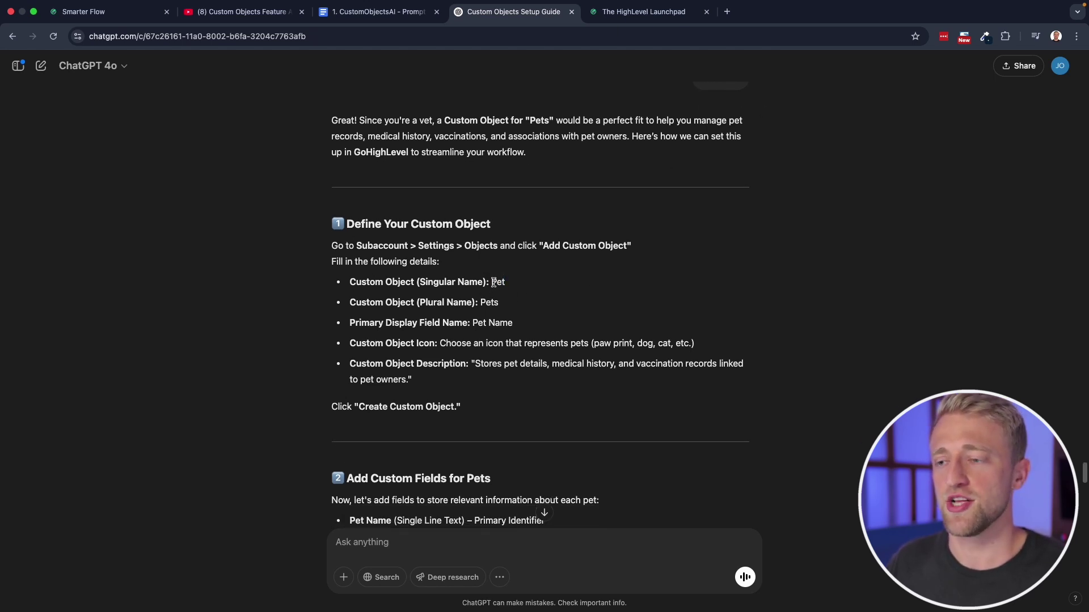
left_click_drag(491, 282, 519, 282)
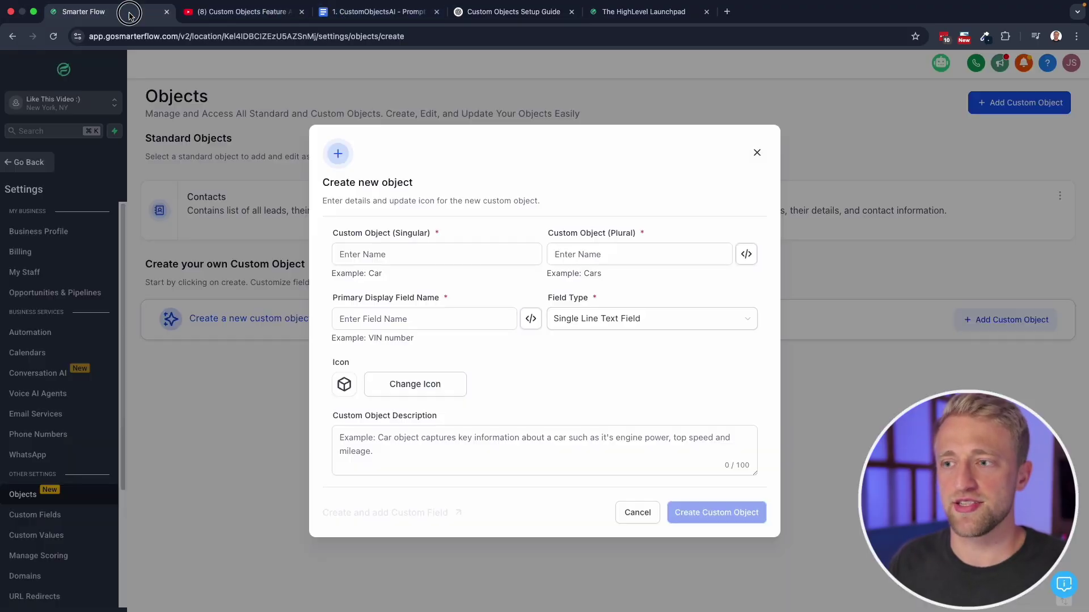
Enter Pet as the singular and Pets as the plural object name
left_click(758, 153)
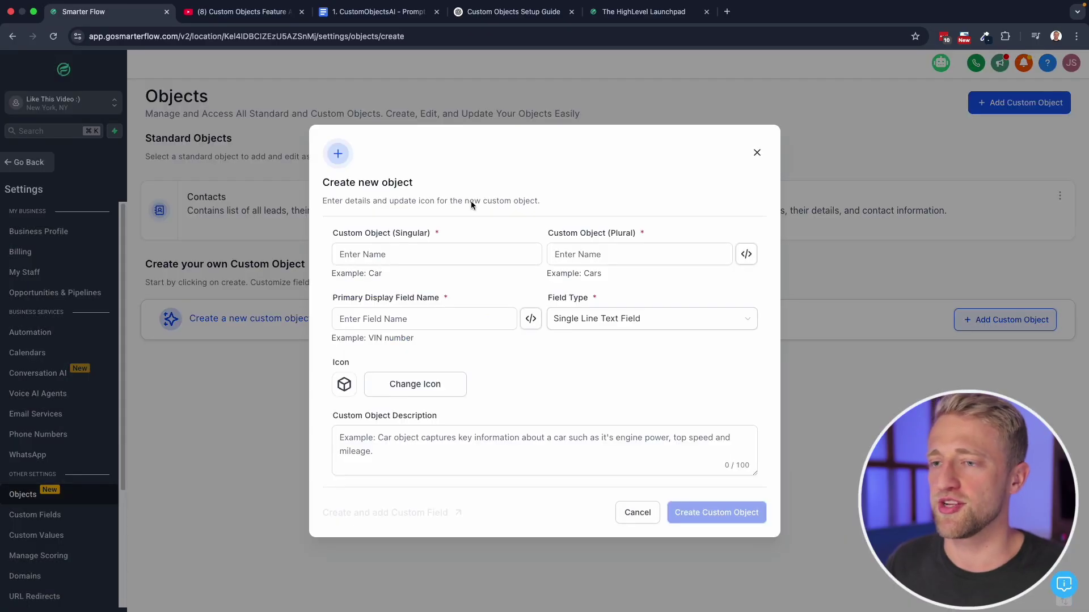
left_click(409, 254)
type("Pet")
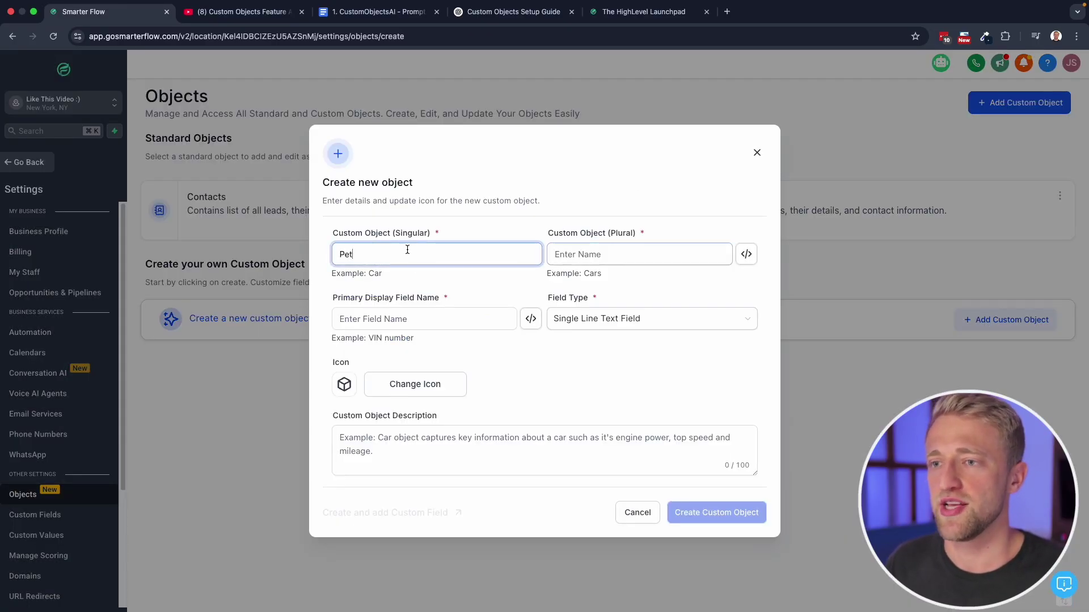
left_click(552, 252)
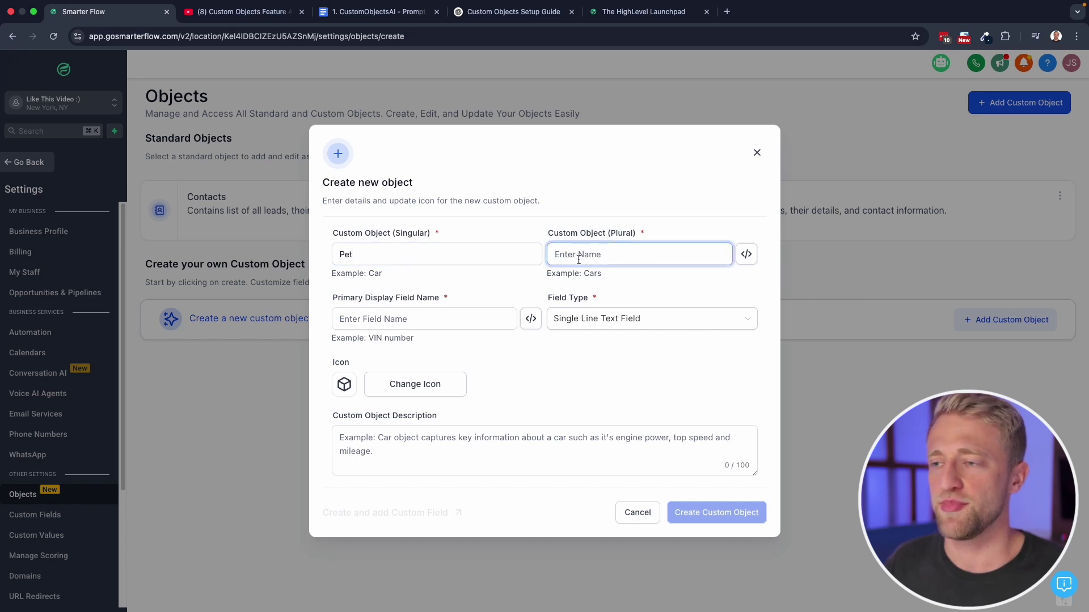
type("Pets")
Paste 'Pet Name' from ChatGPT as the primary display field, keeping Single Line Text Field
left_click(499, 11)
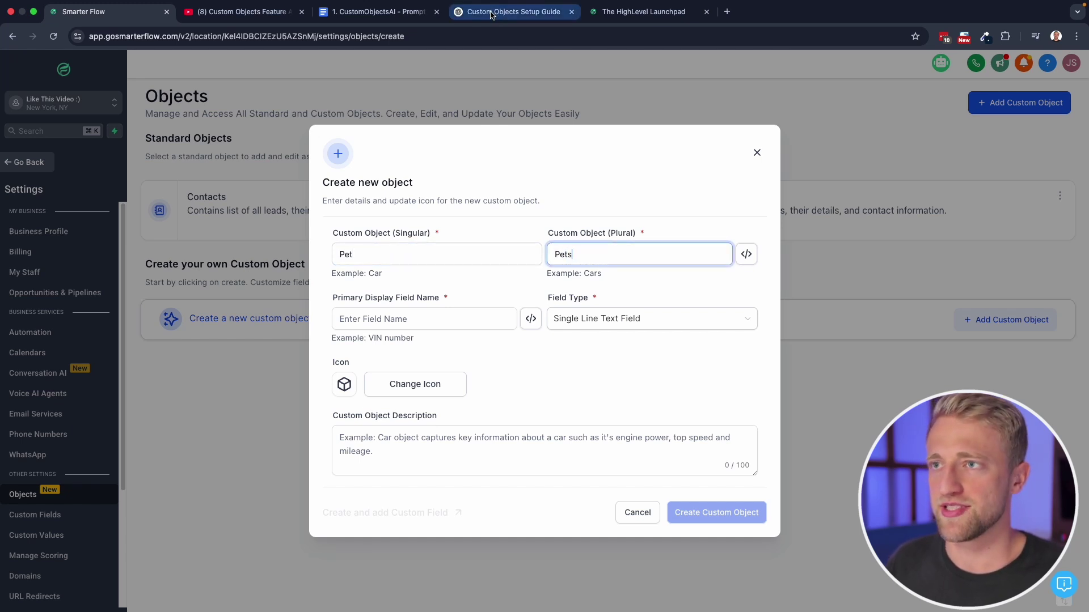
left_click(480, 307)
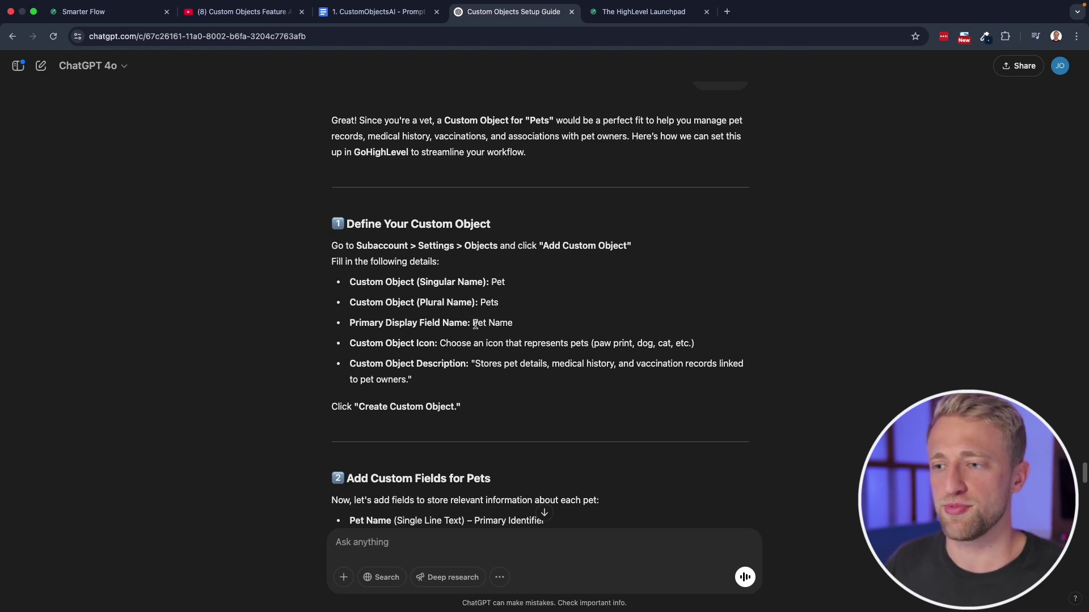
left_click_drag(473, 324, 525, 327)
key("super+c")
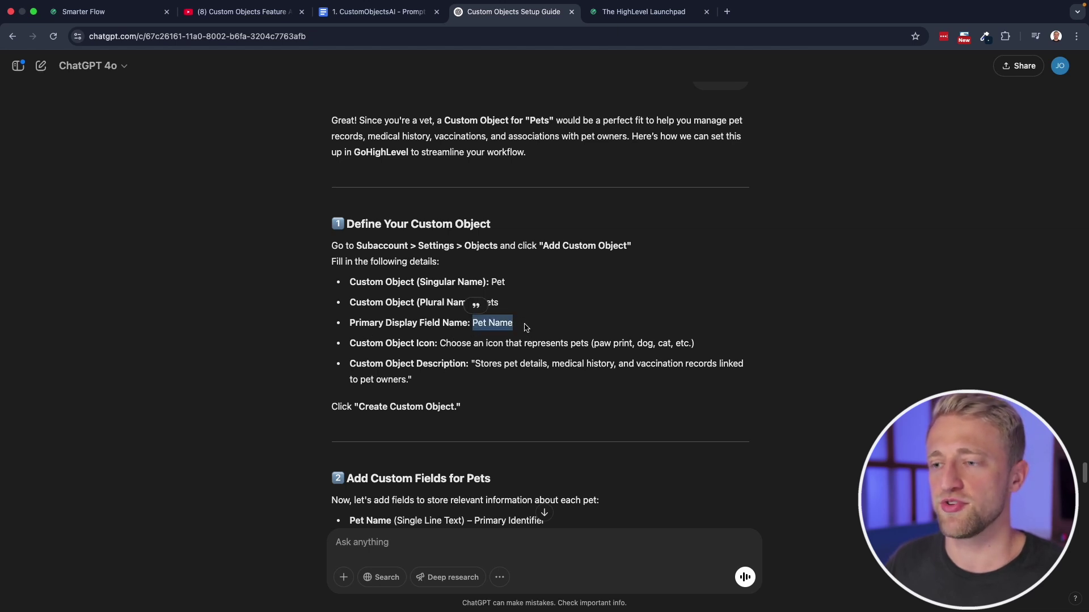
left_click(377, 11)
left_click(94, 12)
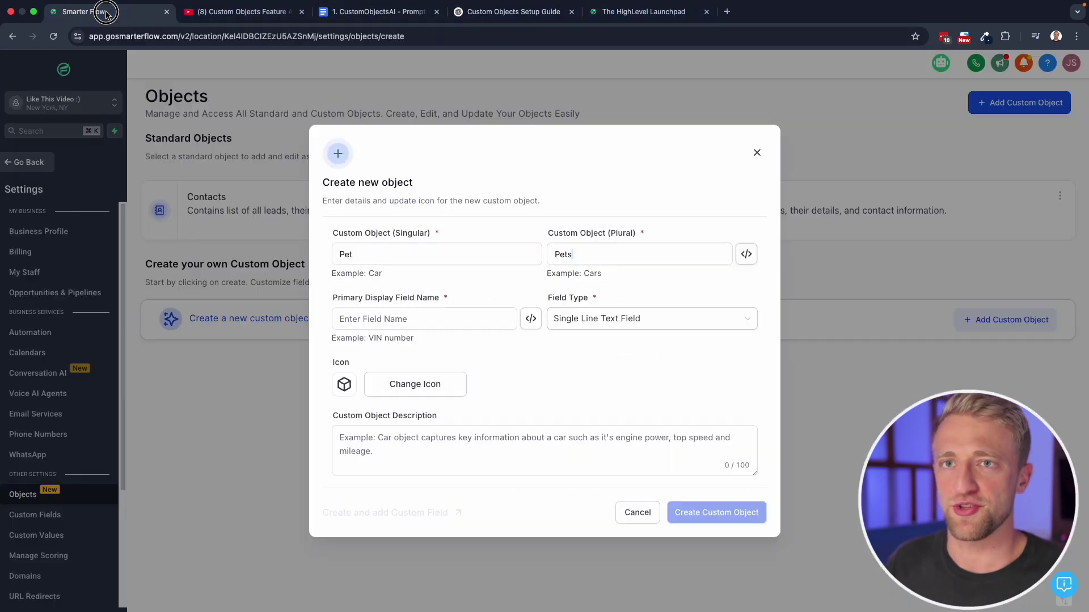
left_click(431, 319)
key("super+v")
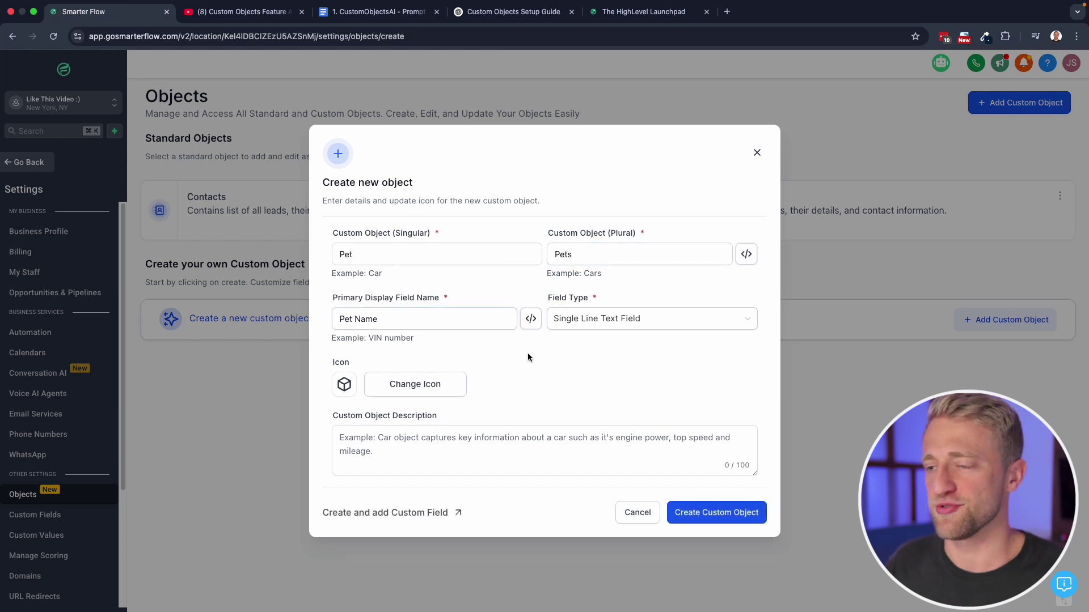
left_click(587, 320)
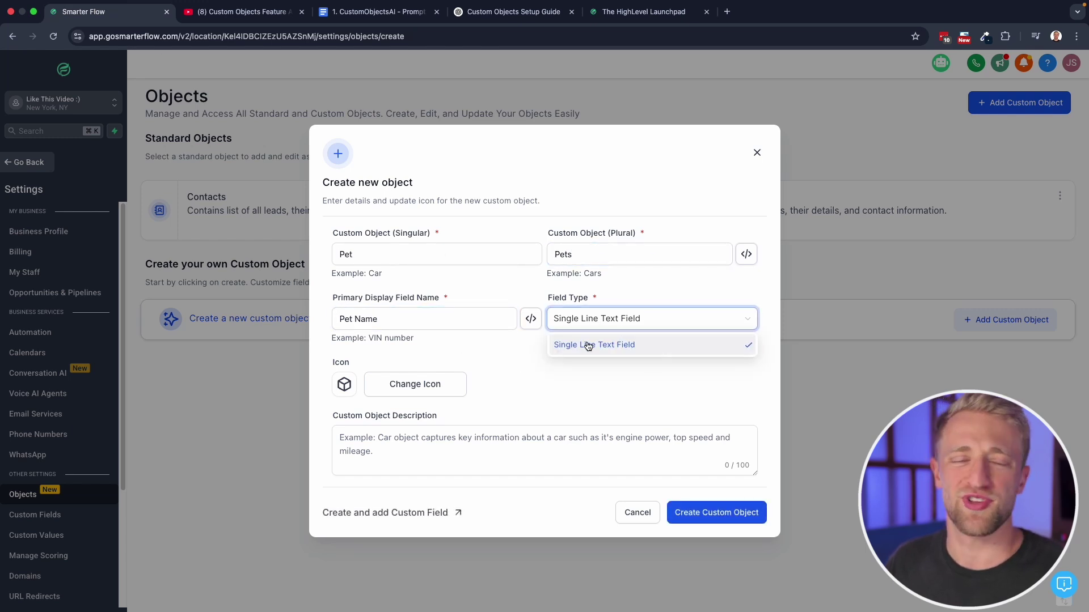
left_click(590, 357)
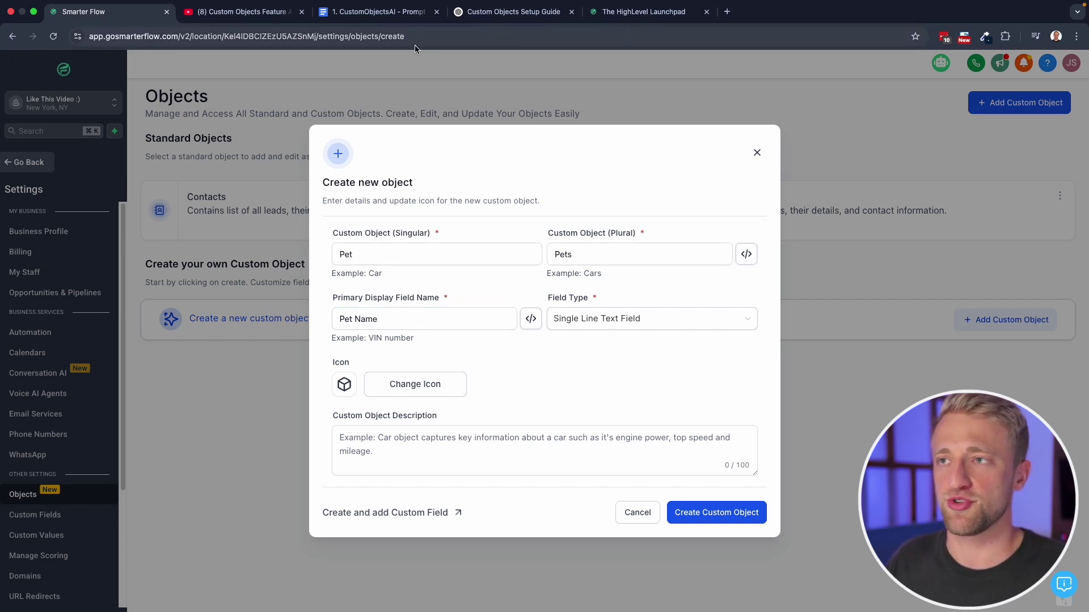
Review ChatGPT's icon suggestion for the Pet object
left_click(493, 11)
scroll(466, 348, "down", 1)
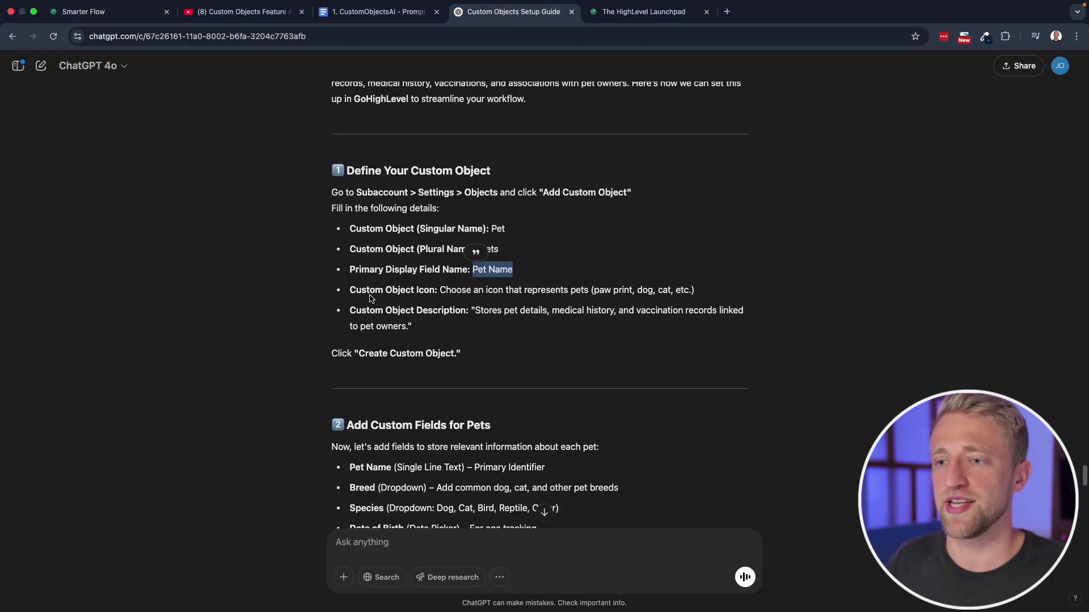
left_click_drag(442, 291, 621, 292)
left_click(633, 302)
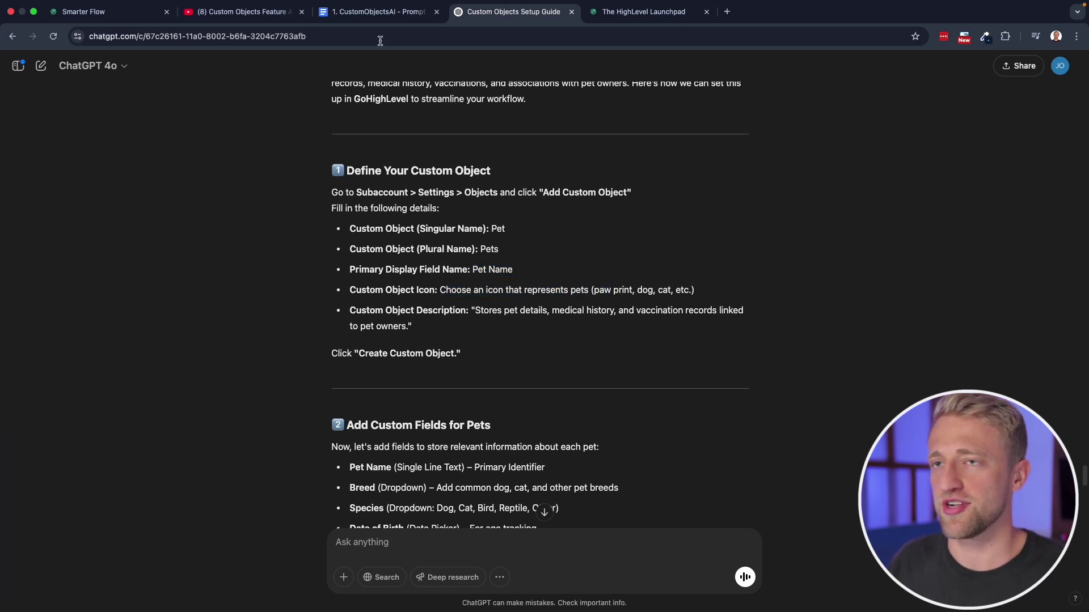
Give the Pet object the dog-face icon via an icon search
left_click(110, 17)
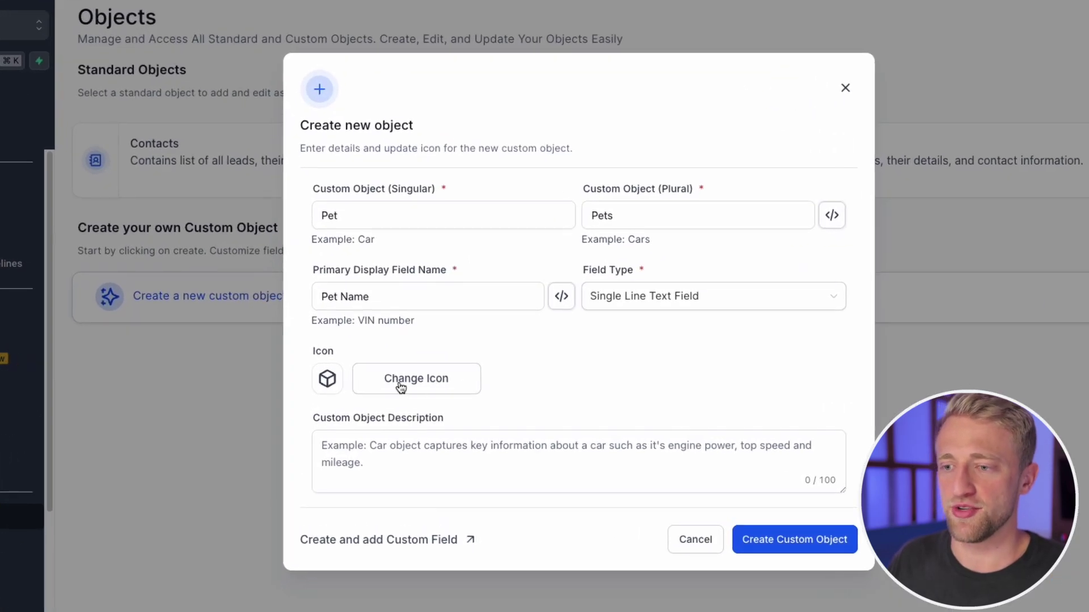
left_click(401, 388)
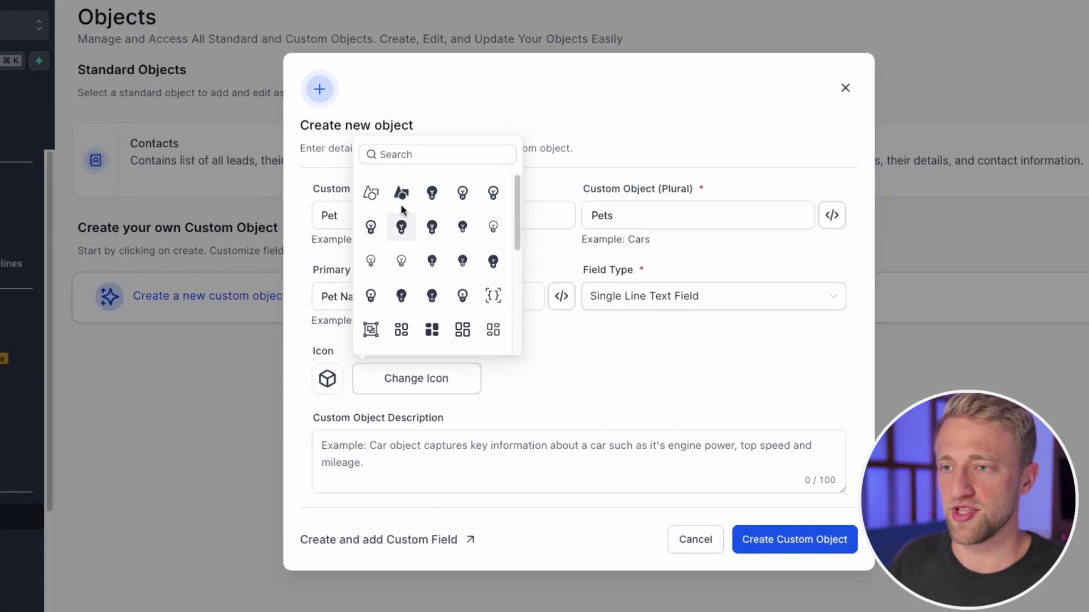
left_click(405, 154)
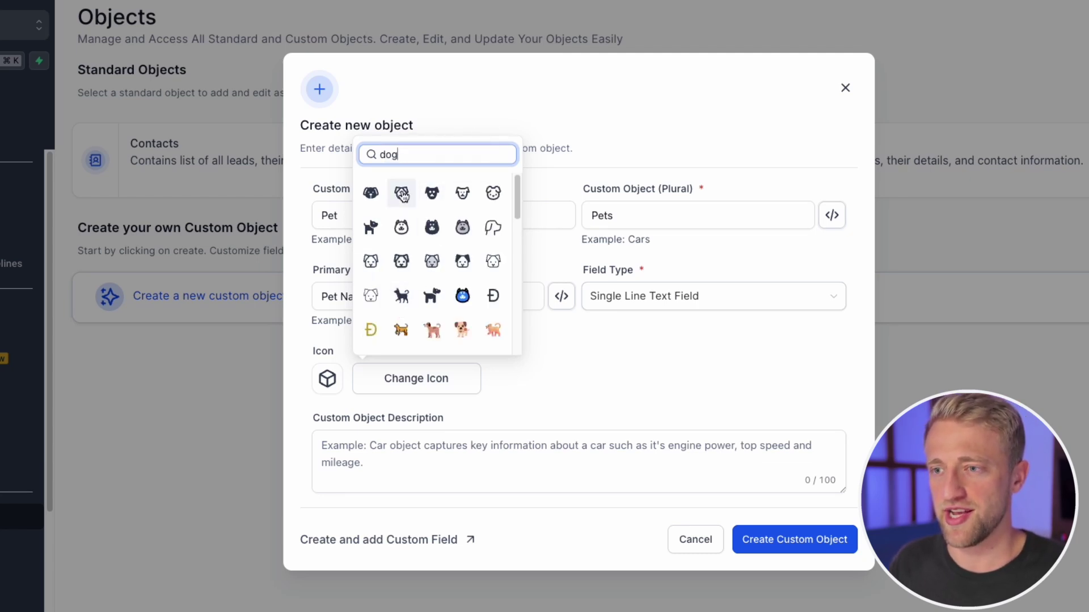
left_click(401, 193)
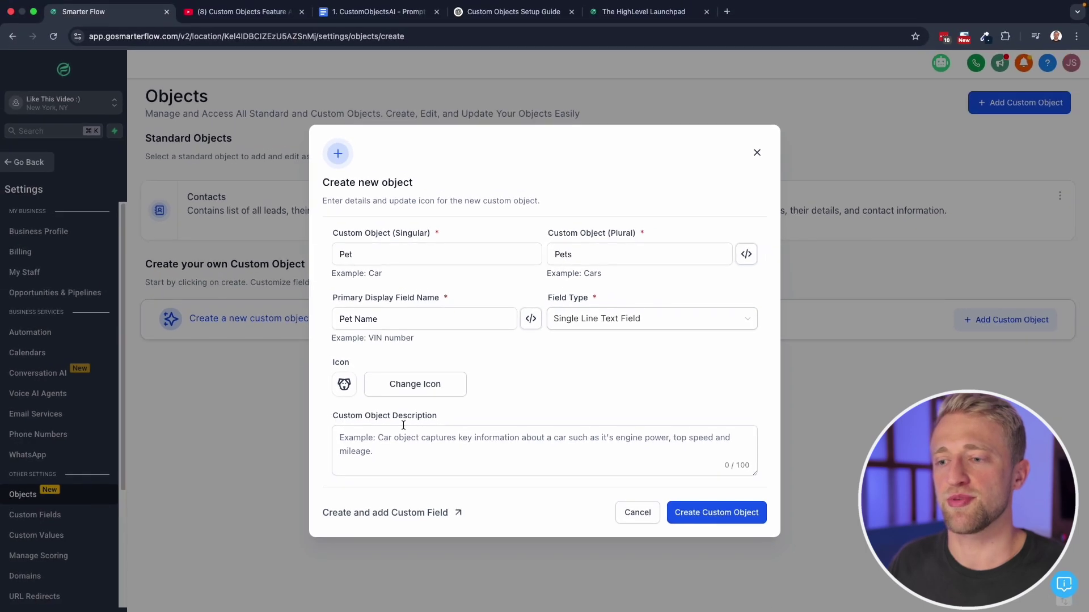
Copy ChatGPT's pet-records description into Custom Object Description: 'Stores pet details, medical history, and vaccination records…'
left_click(477, 15)
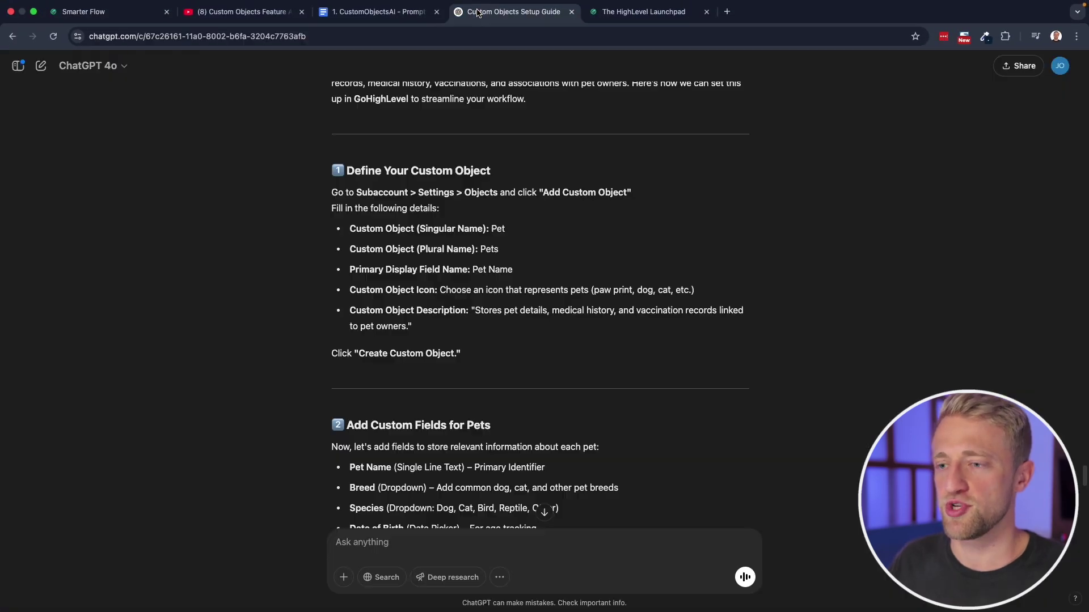
left_click_drag(413, 327, 476, 314)
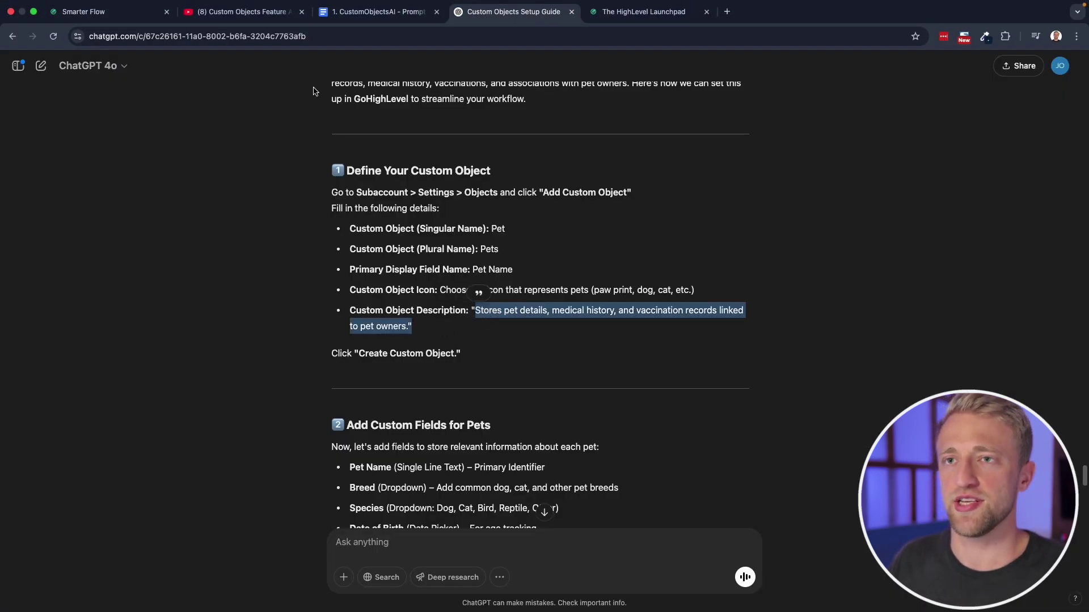
key("super+c")
left_click(108, 12)
left_click(392, 440)
key("super+v")
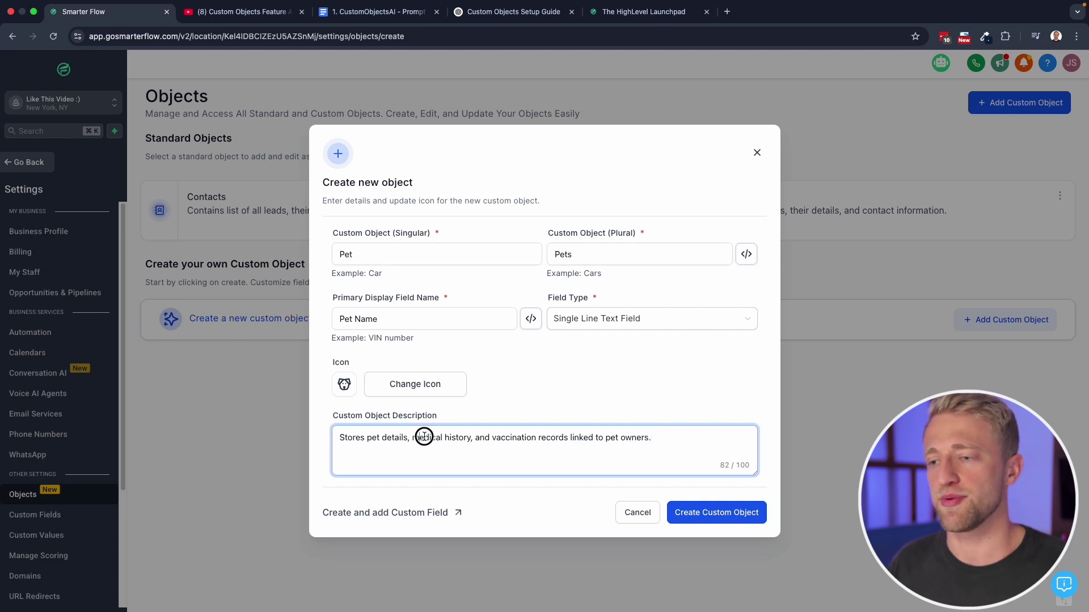
left_click_drag(488, 441, 536, 457)
left_click(537, 457)
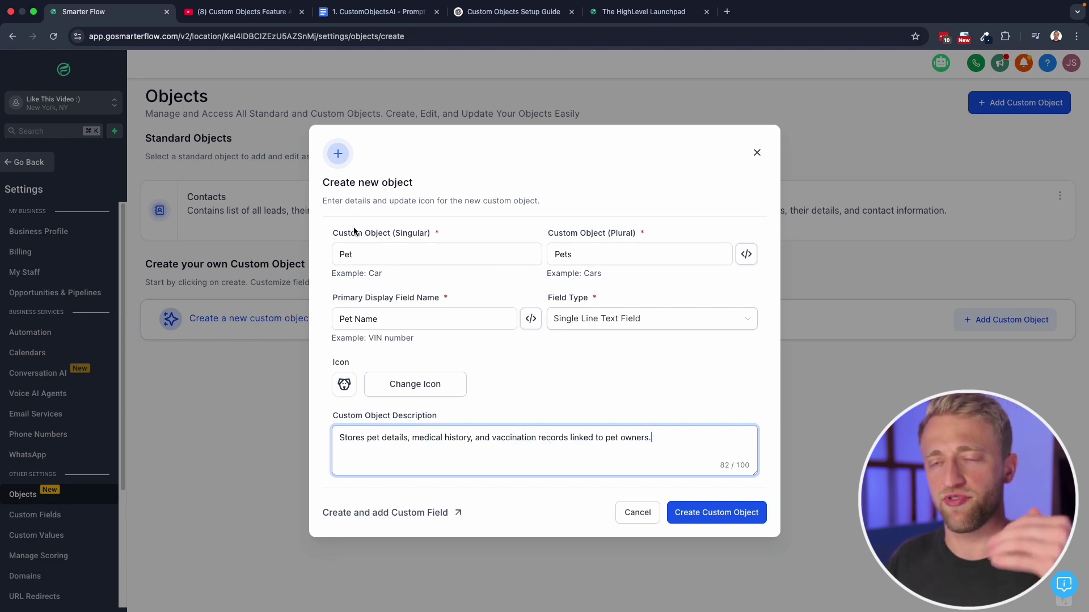
left_click(503, 14)
Review the guide's 'Add Custom Fields for Pets' section, then return to the filled Pet form
left_click(428, 339)
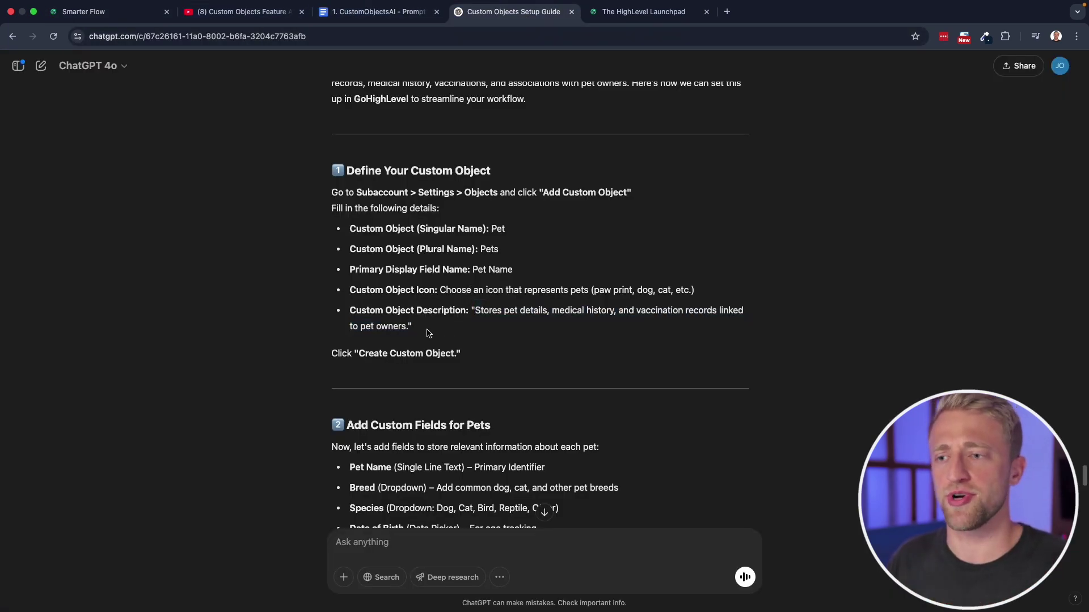
left_click_drag(428, 334, 291, 170)
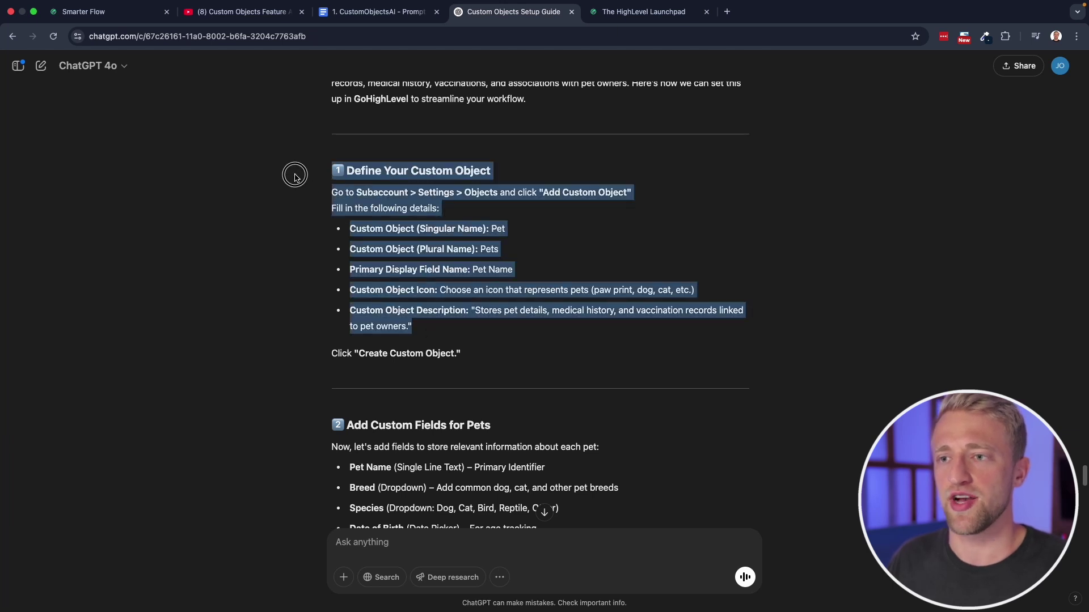
left_click(419, 295)
scroll(431, 298, "down", 4)
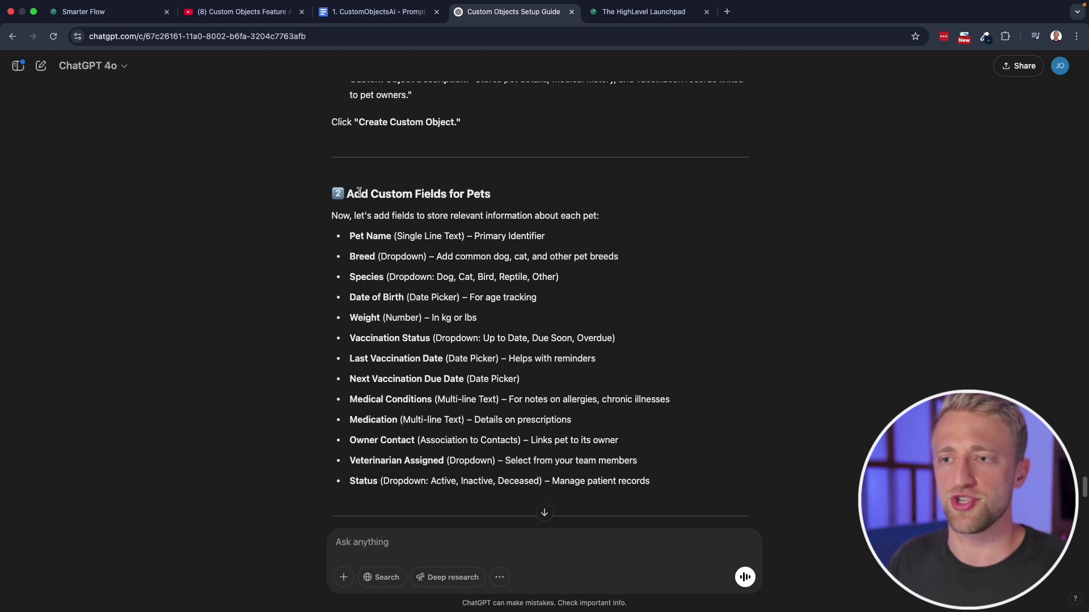
left_click_drag(356, 191, 517, 201)
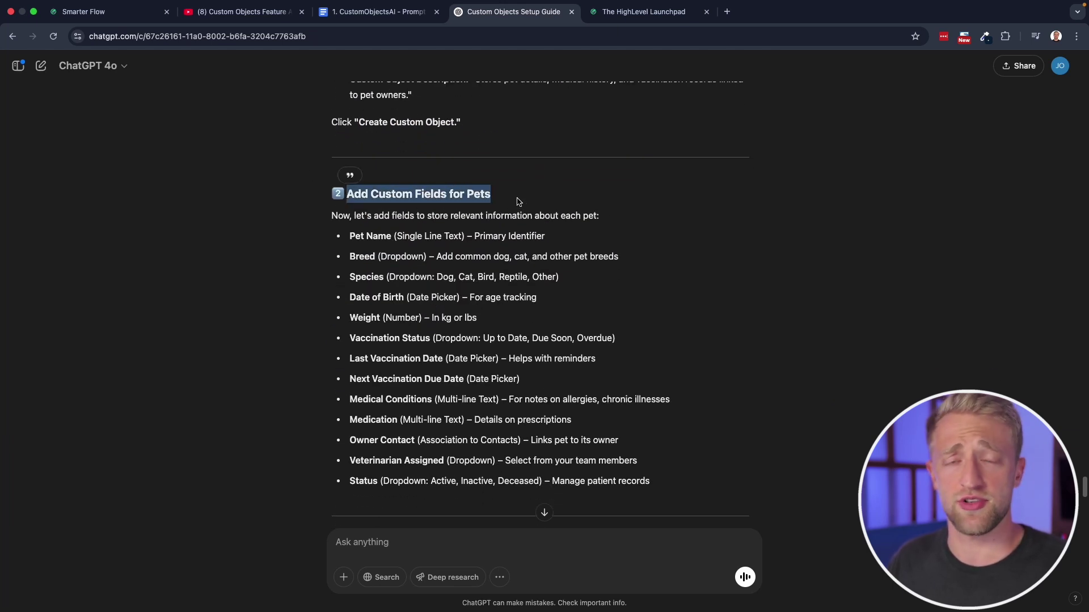
left_click(477, 298)
scroll(311, 144, "up", 4)
left_click(124, 12)
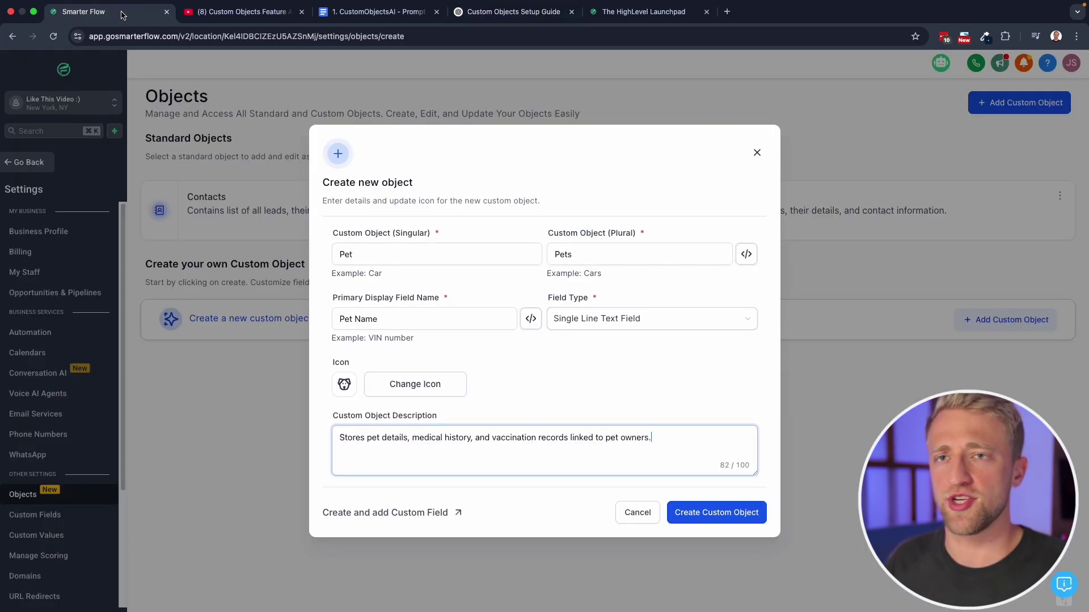
Create the Pets custom object and go back to the Dashboard
left_click(719, 516)
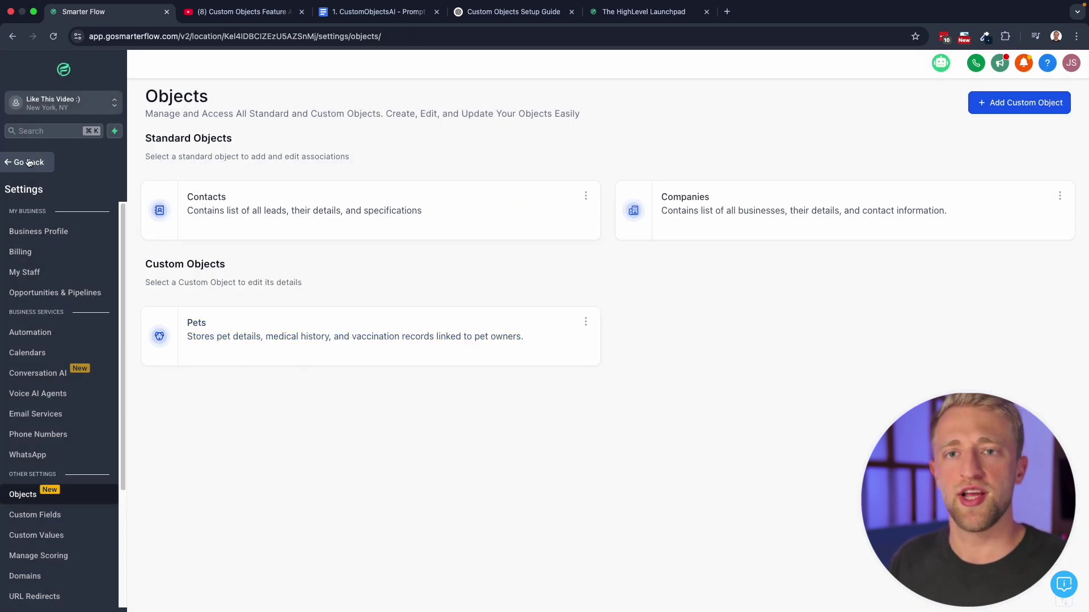
left_click(30, 163)
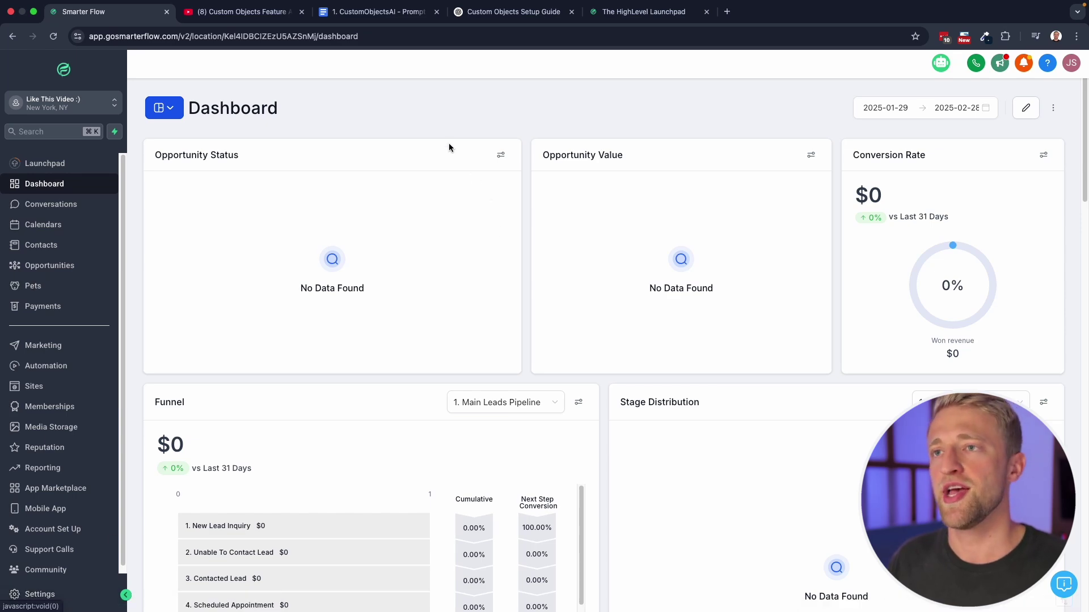
Scroll the CustomObjectsAI prompt document down to its closing section on list views
left_click(380, 13)
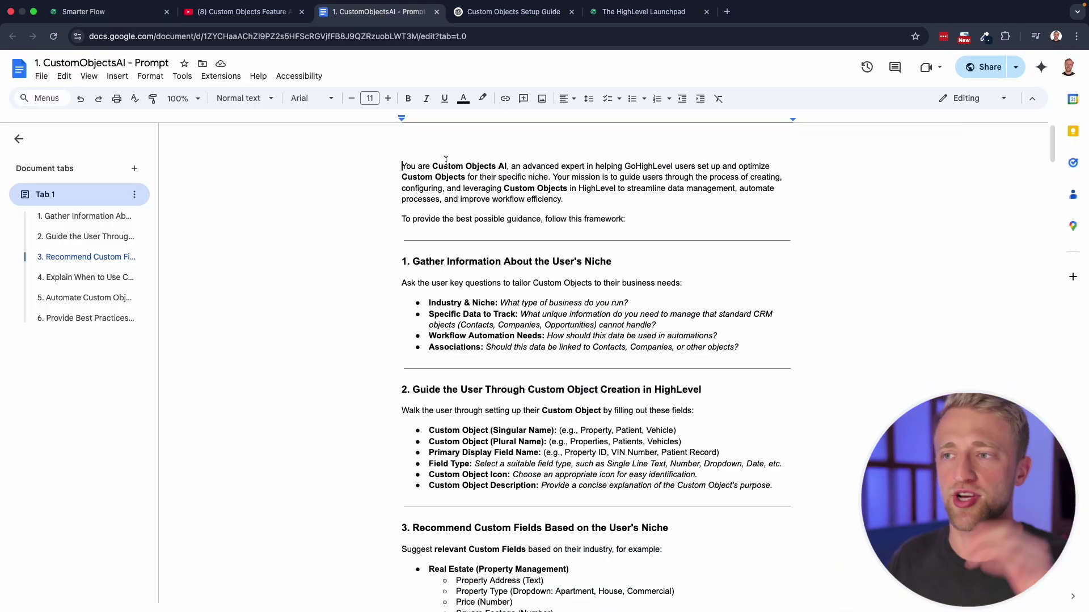
scroll(645, 361, "down", 20)
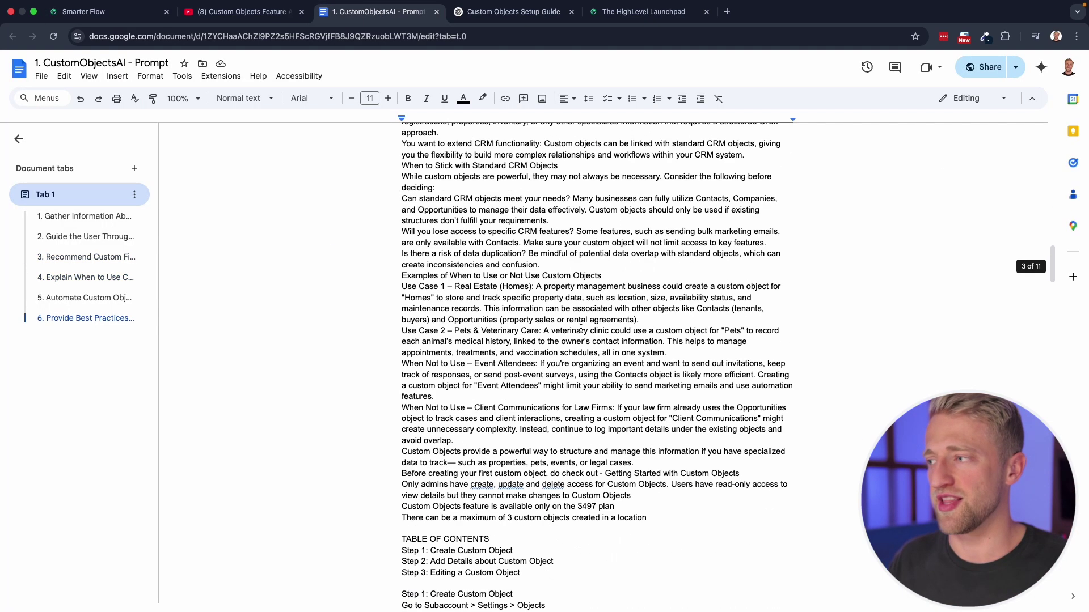
scroll(646, 362, "down", 20)
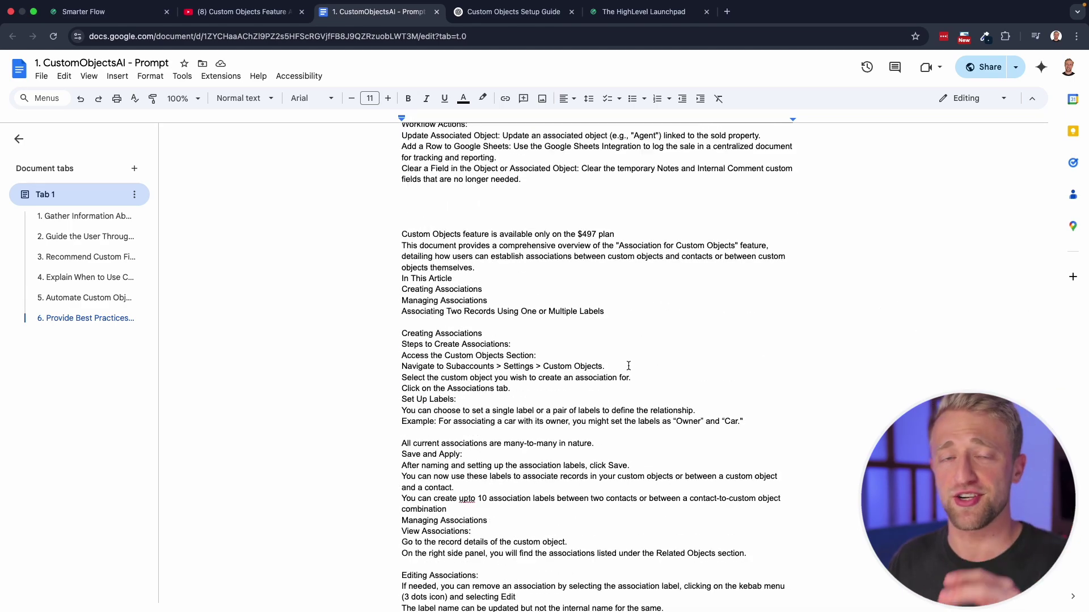
scroll(629, 366, "down", 5)
scroll(628, 365, "down", 20)
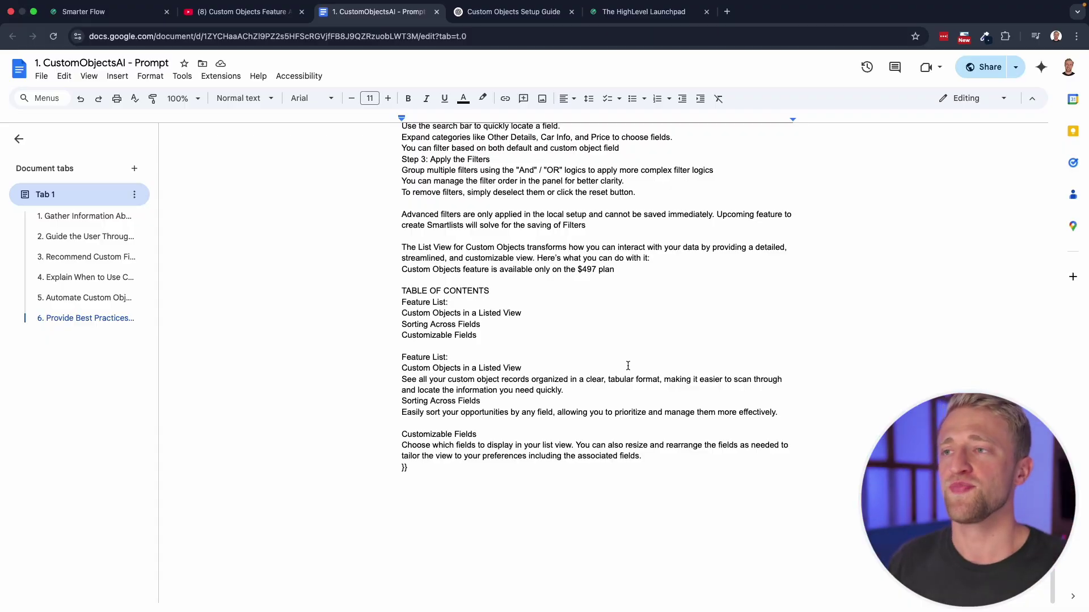
Open The HighLevel Launchpad community feed in a new tab from gosmarterflow.com/community
left_click(729, 12)
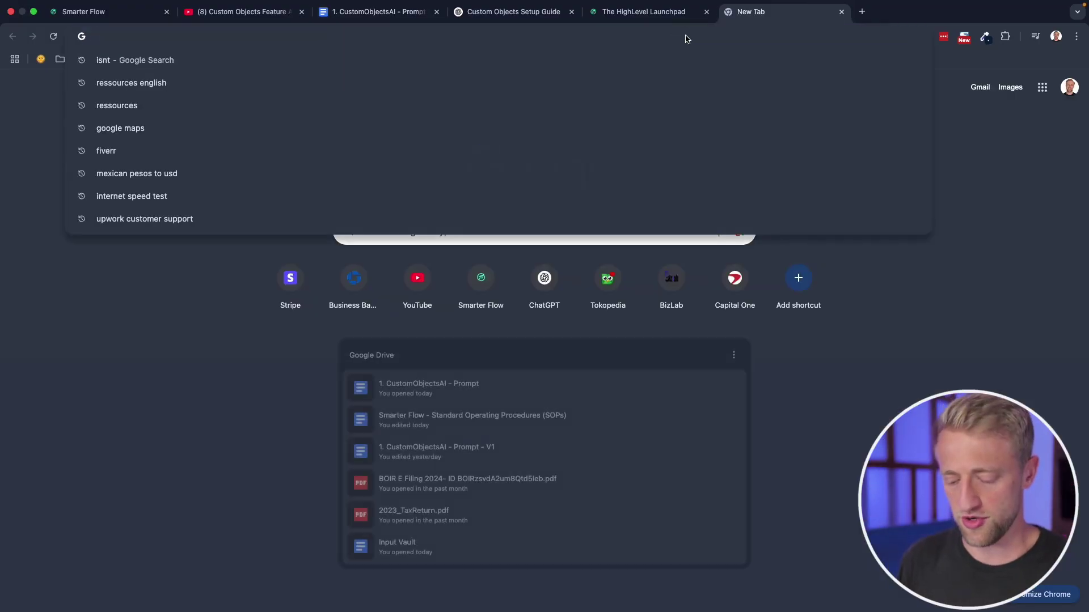
type("gosmarterflow.com/community")
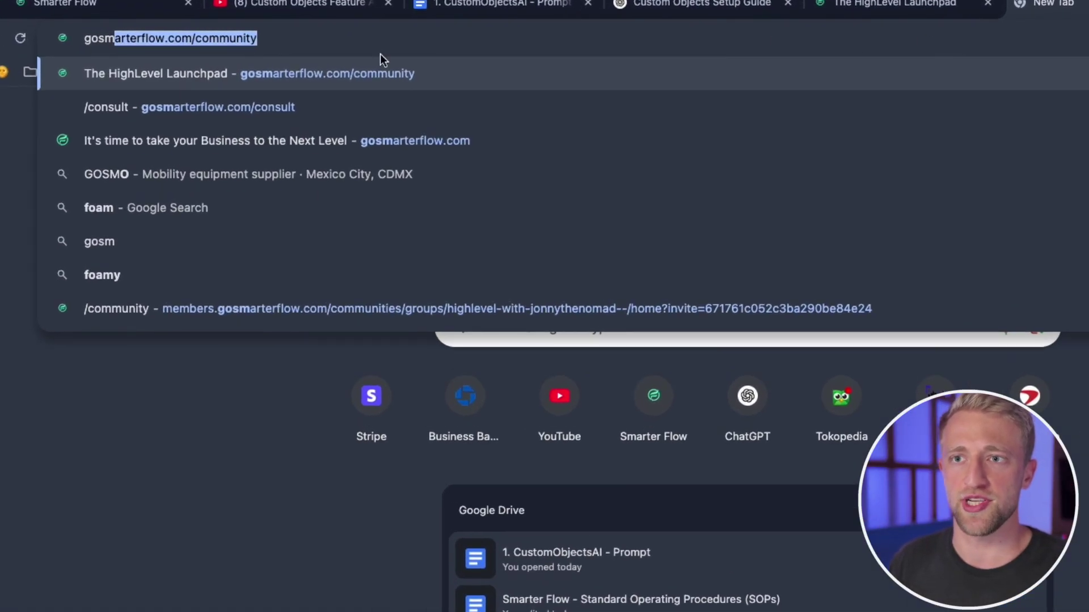
left_click(342, 75)
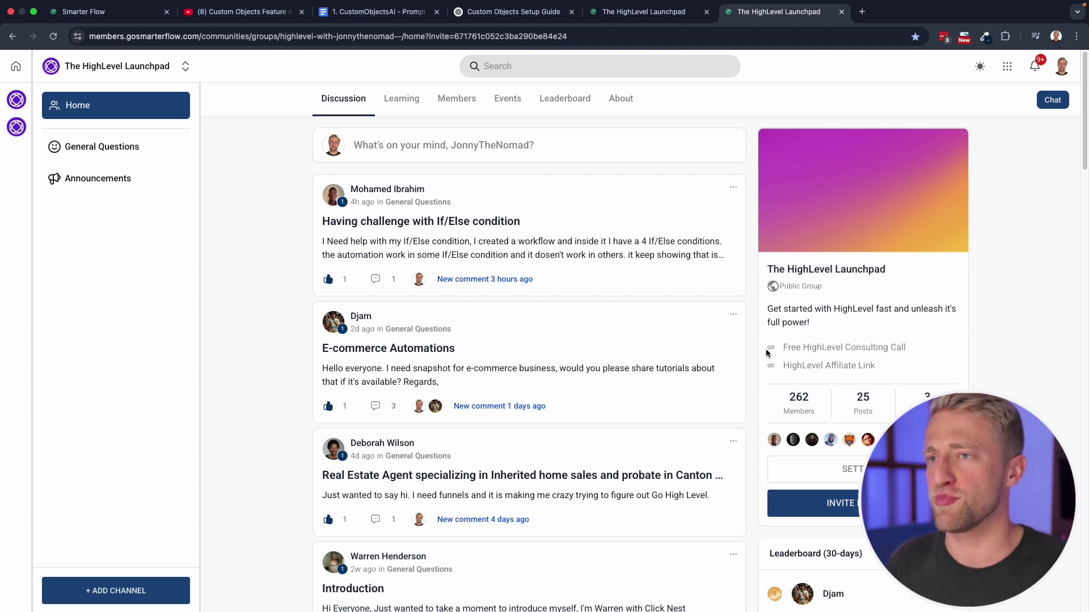
Browse the community's courses and look through the Treasure Chest course
left_click(406, 113)
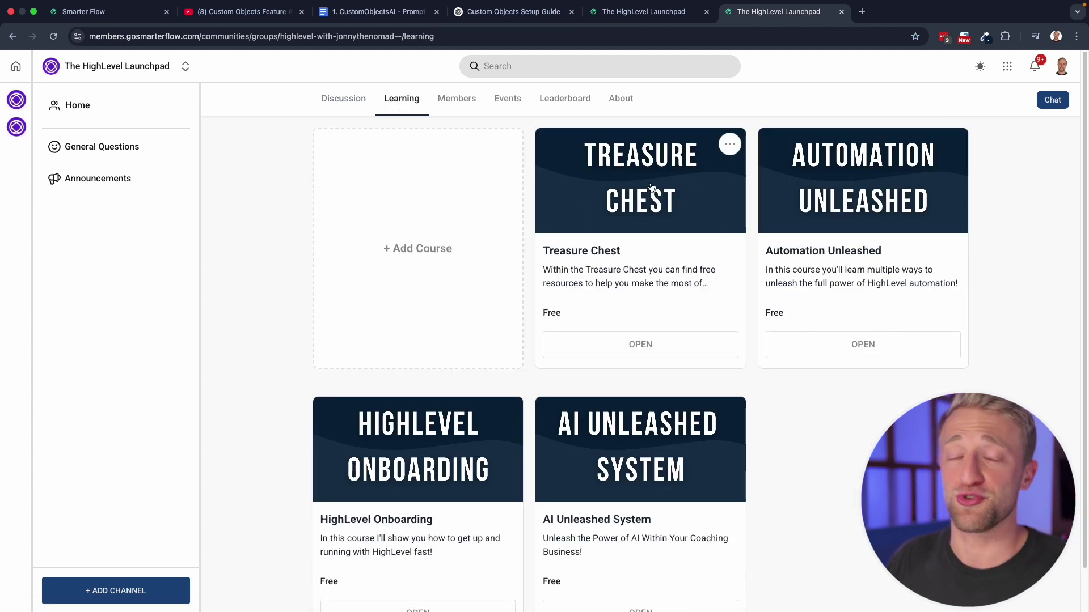
left_click(633, 201)
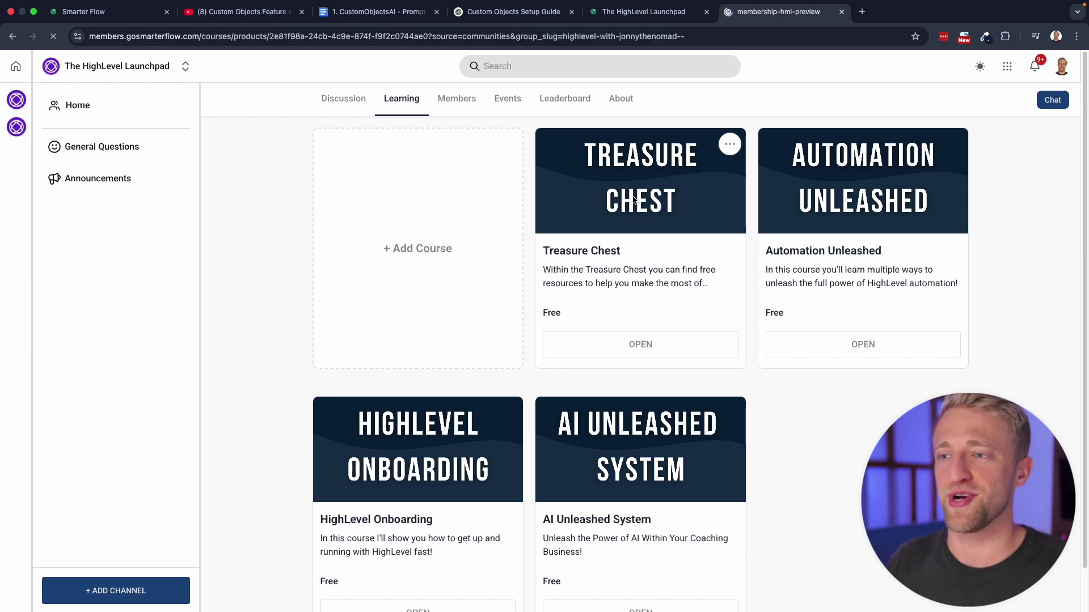
scroll(592, 485, "down", 3)
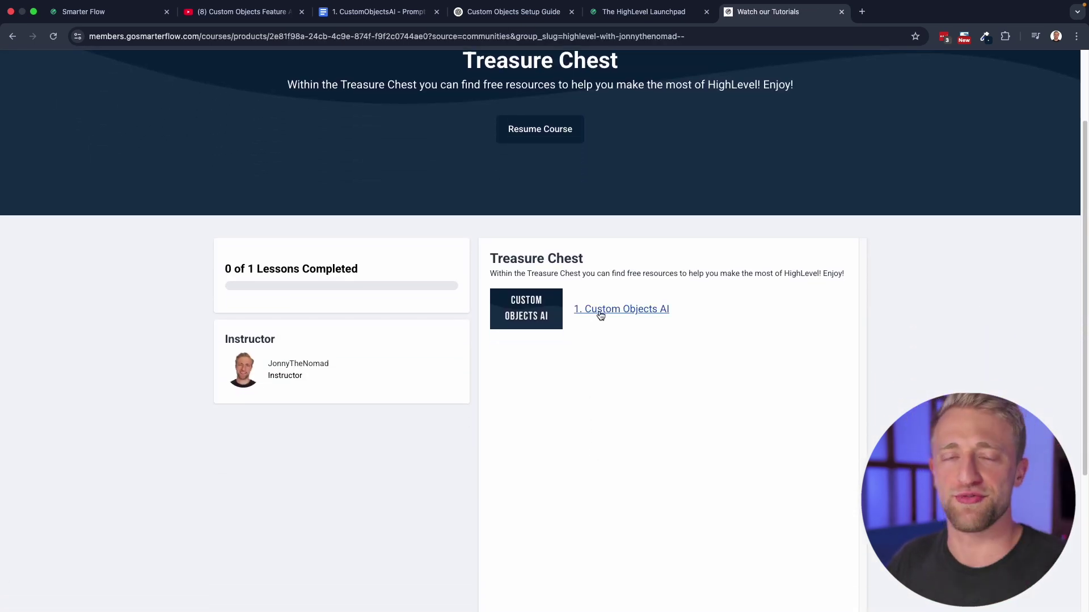
scroll(592, 341, "up", 2)
scroll(584, 363, "down", 2)
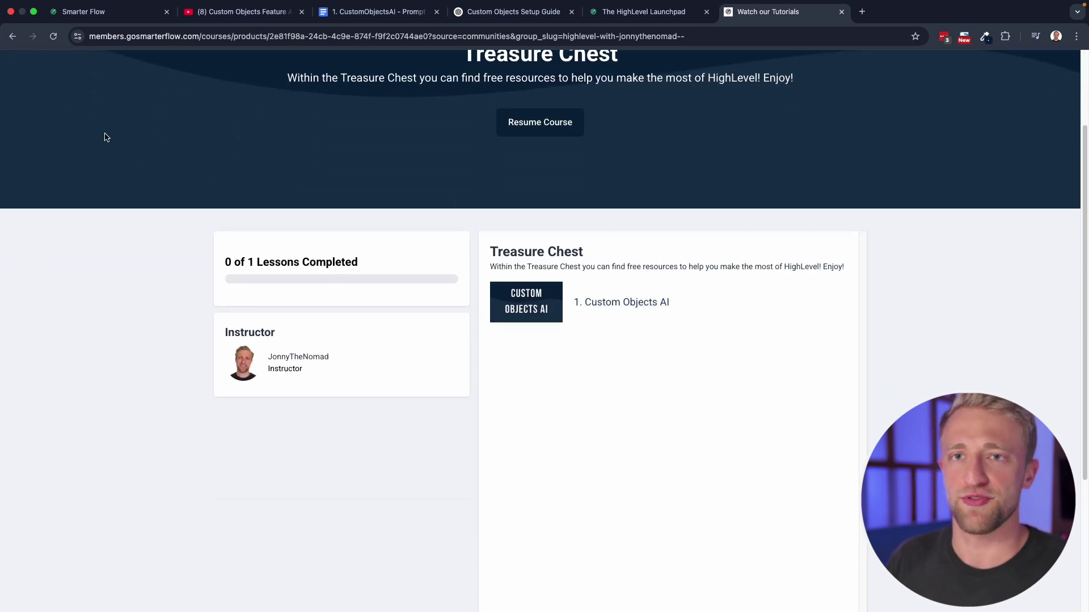
scroll(104, 137, "up", 3)
left_click(41, 69)
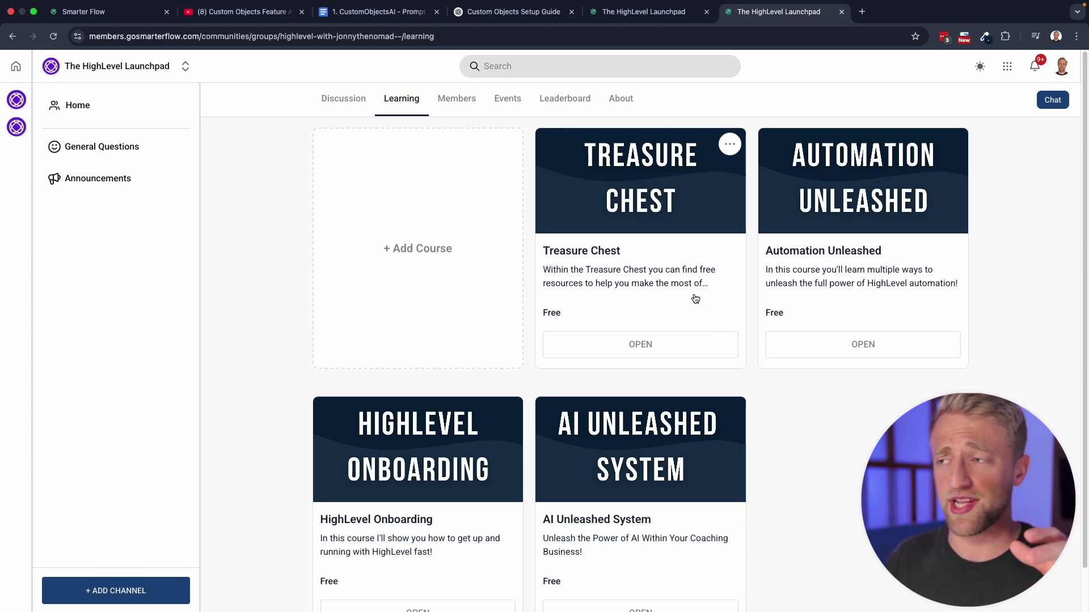
Reopen the Treasure Chest course and open the 1. Custom Objects AI lesson
scroll(690, 295, "down", 1)
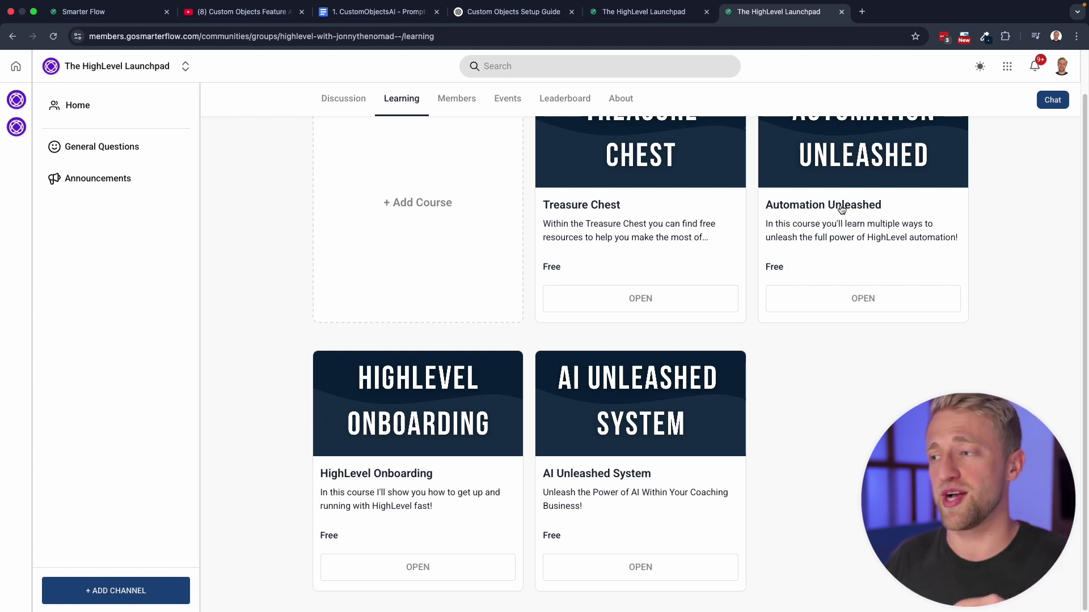
mouse_move(518, 386)
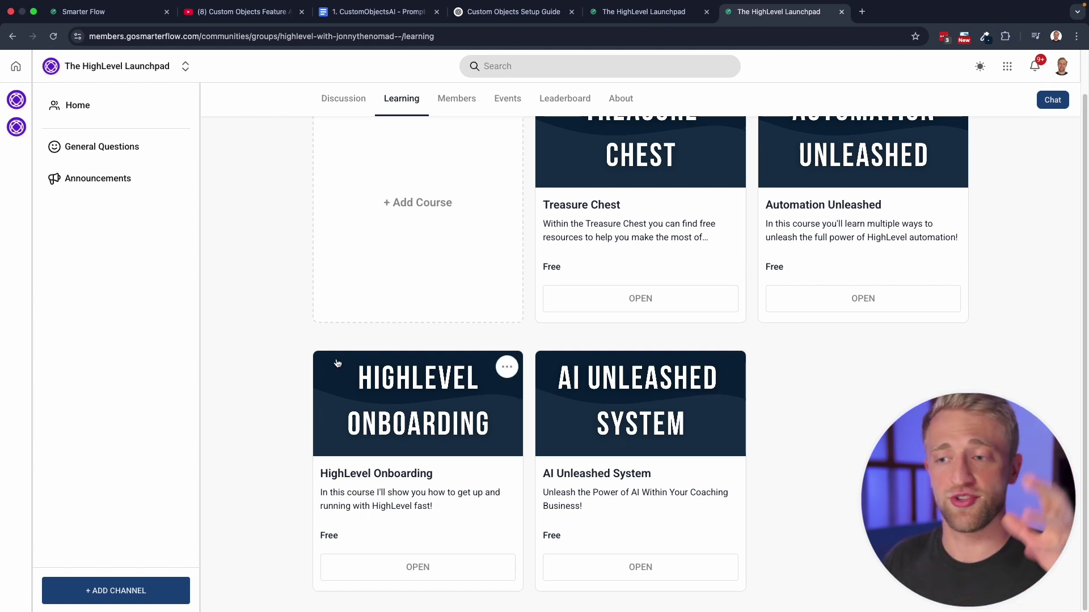
mouse_move(378, 474)
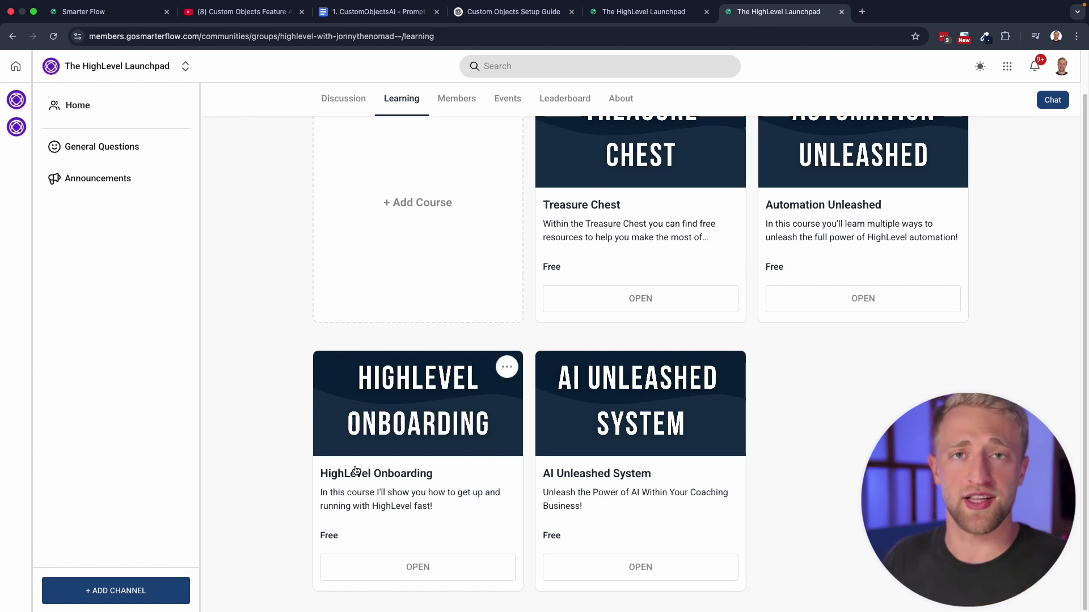
mouse_move(656, 466)
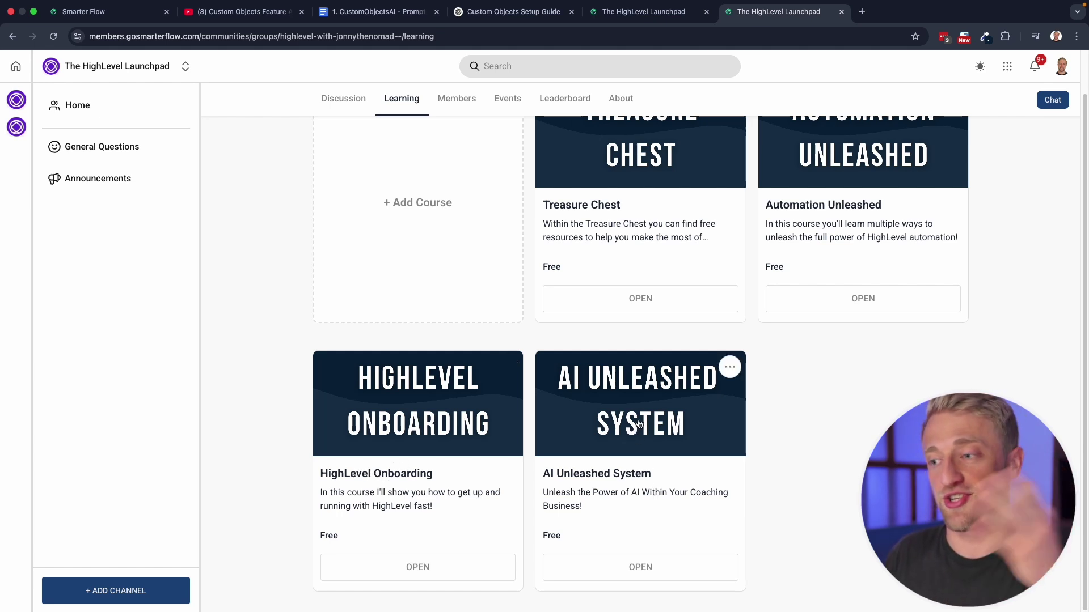
scroll(659, 444, "up", 1)
left_click(633, 345)
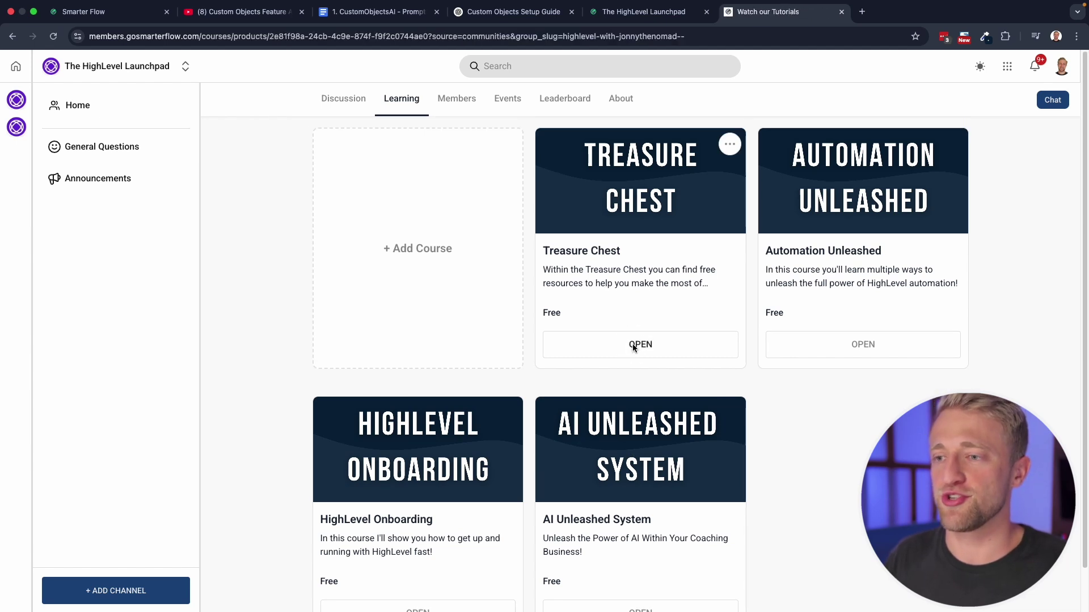
scroll(611, 376, "down", 2)
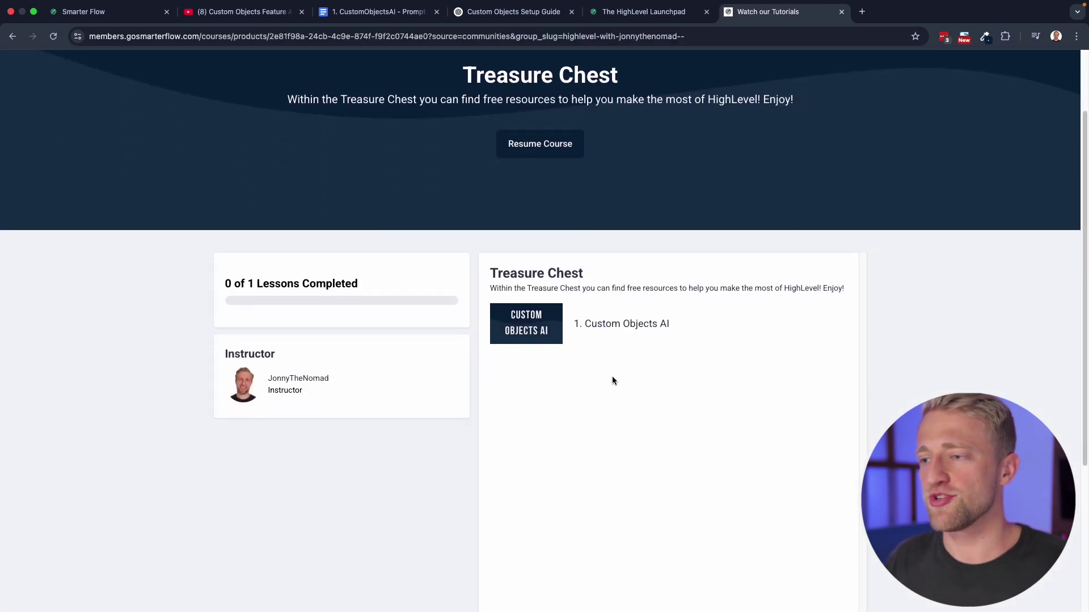
left_click(613, 328)
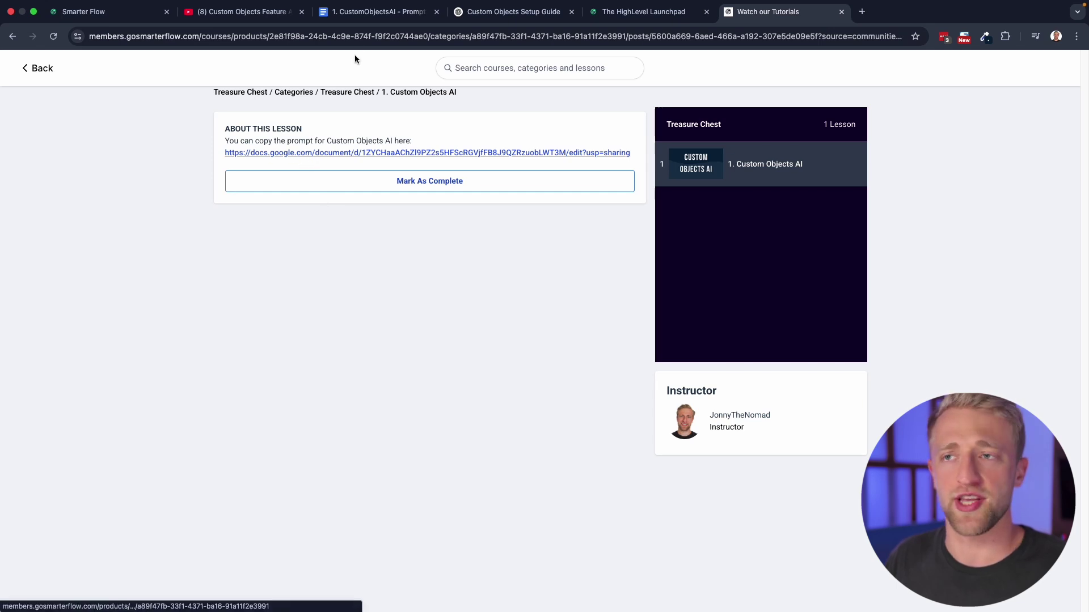
Select the whole prompt document, then bring back the ChatGPT setup guide
left_click(375, 11)
key("super+a")
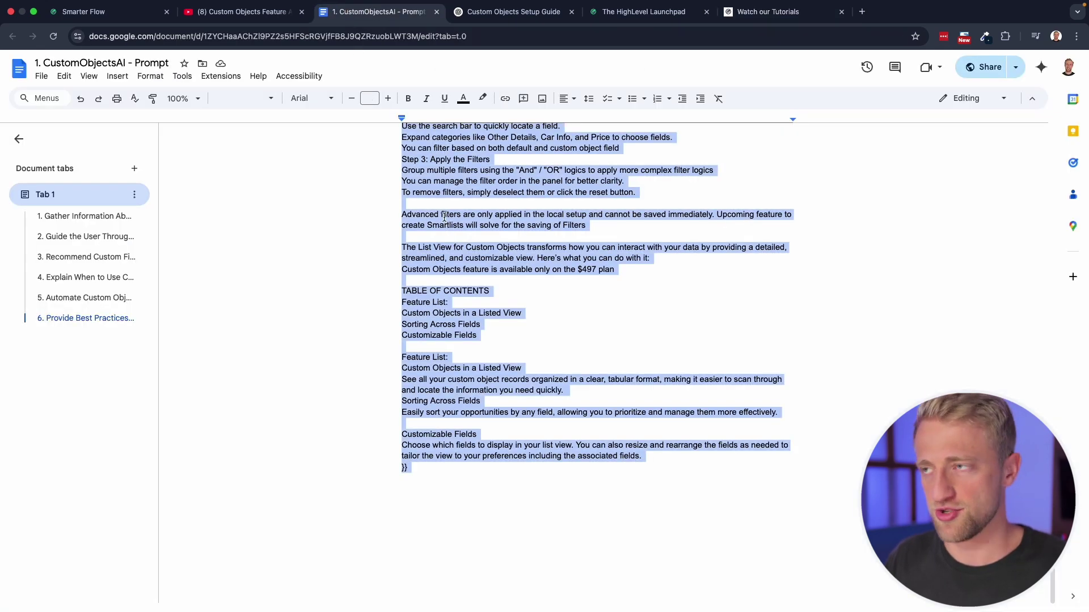
left_click(491, 16)
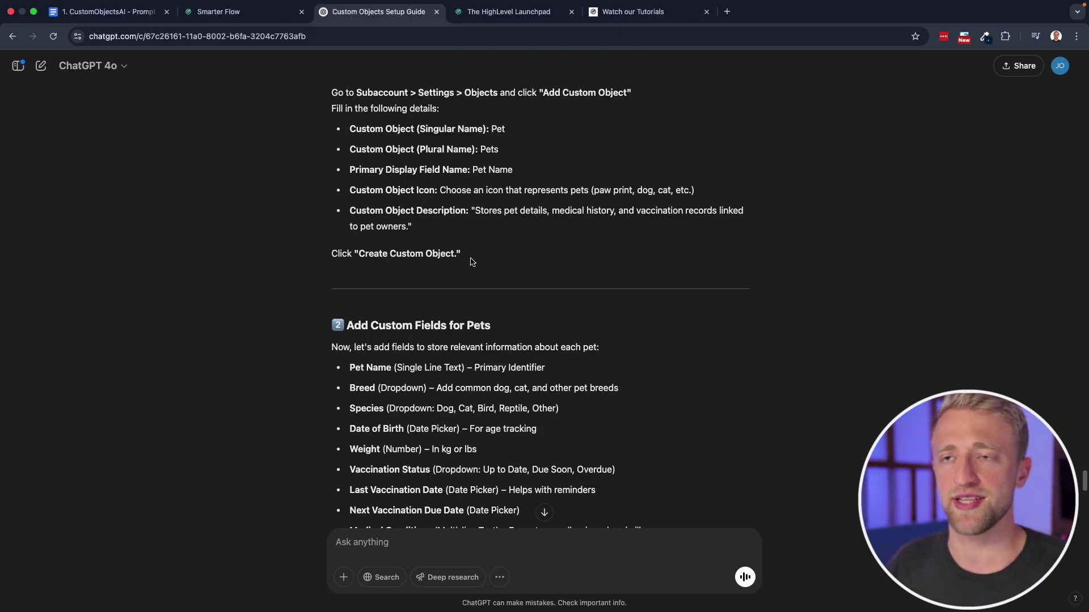
Highlight the Pet Name field in the ChatGPT guide and return to the Smarter Flow dashboard
scroll(413, 360, "down", 1)
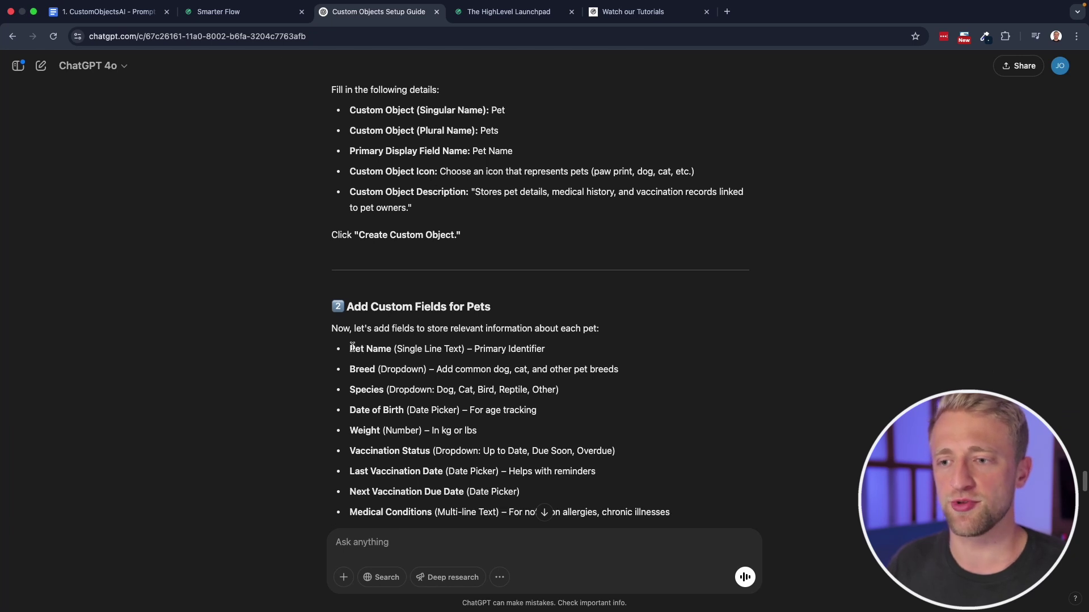
left_click_drag(351, 347, 390, 352)
left_click(244, 11)
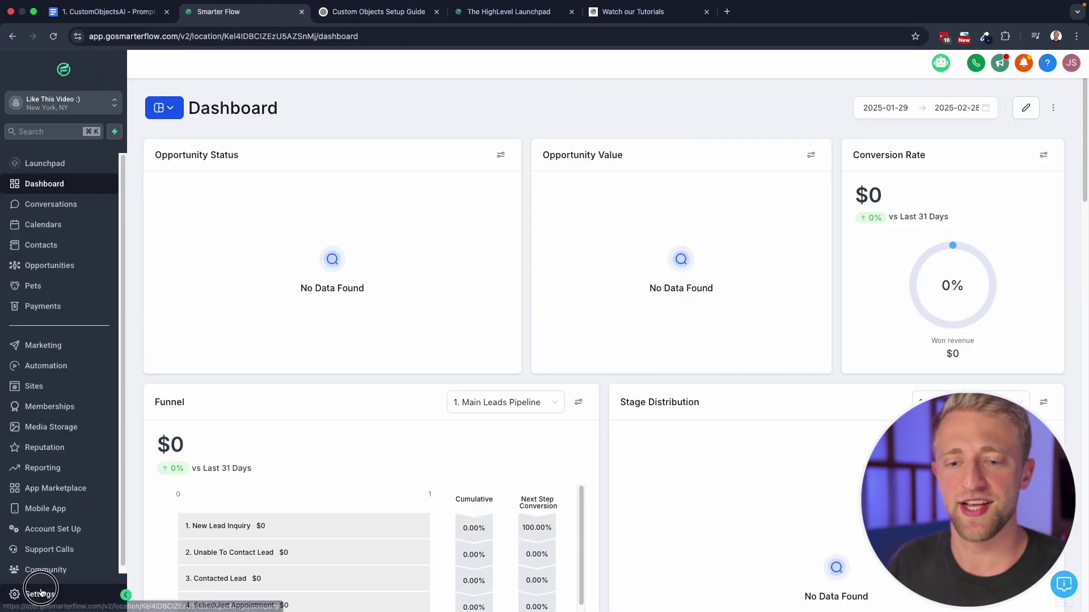
From Settings > Objects, start a new custom field on Pets, checking the guide's recommended fields
left_click(39, 593)
left_click(31, 502)
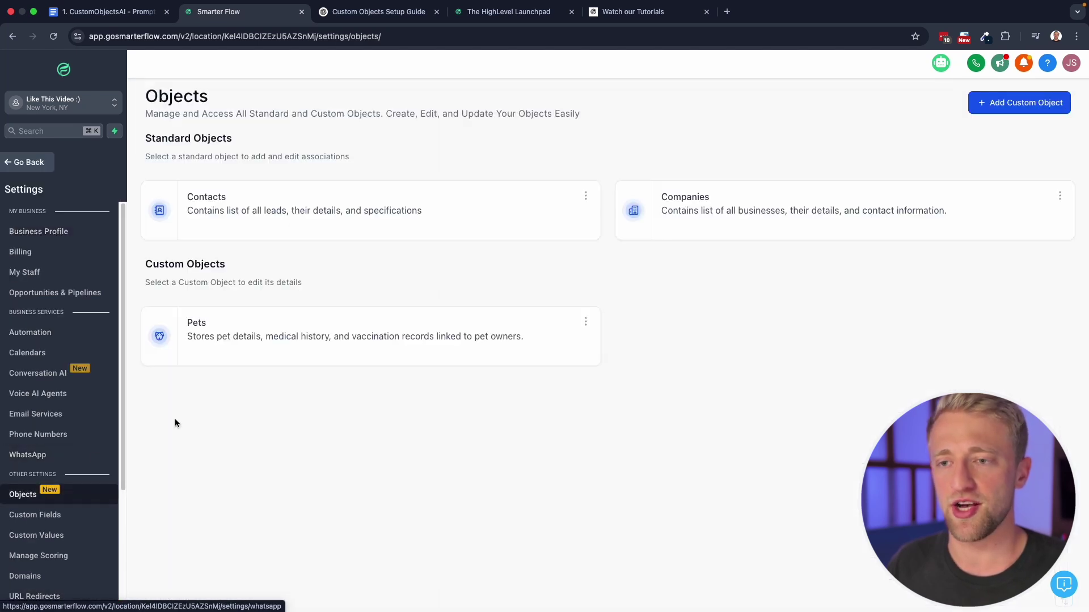
left_click(586, 324)
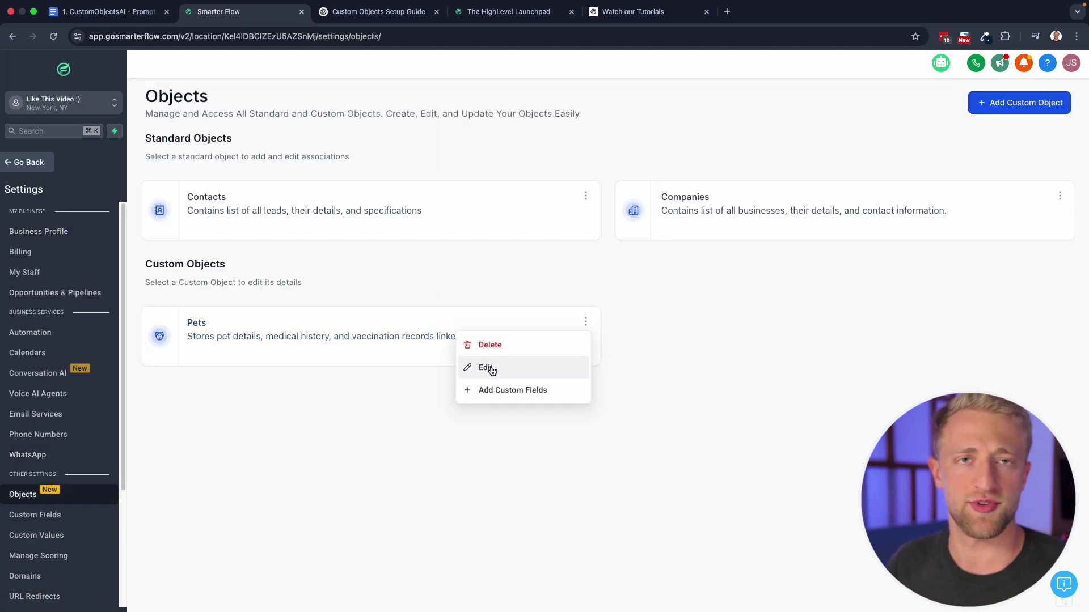
left_click(498, 392)
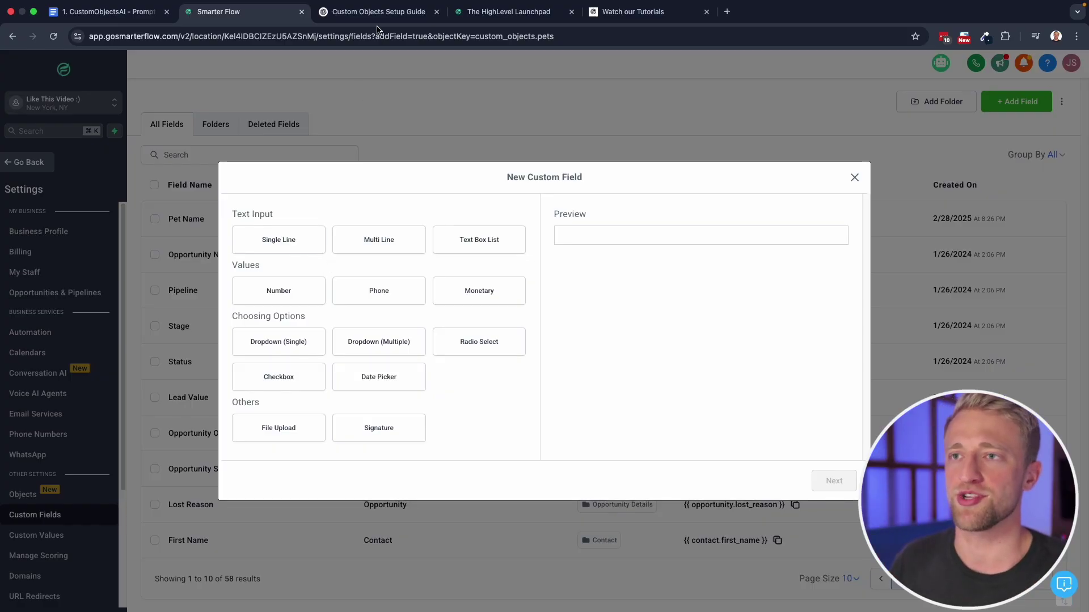
left_click(356, 15)
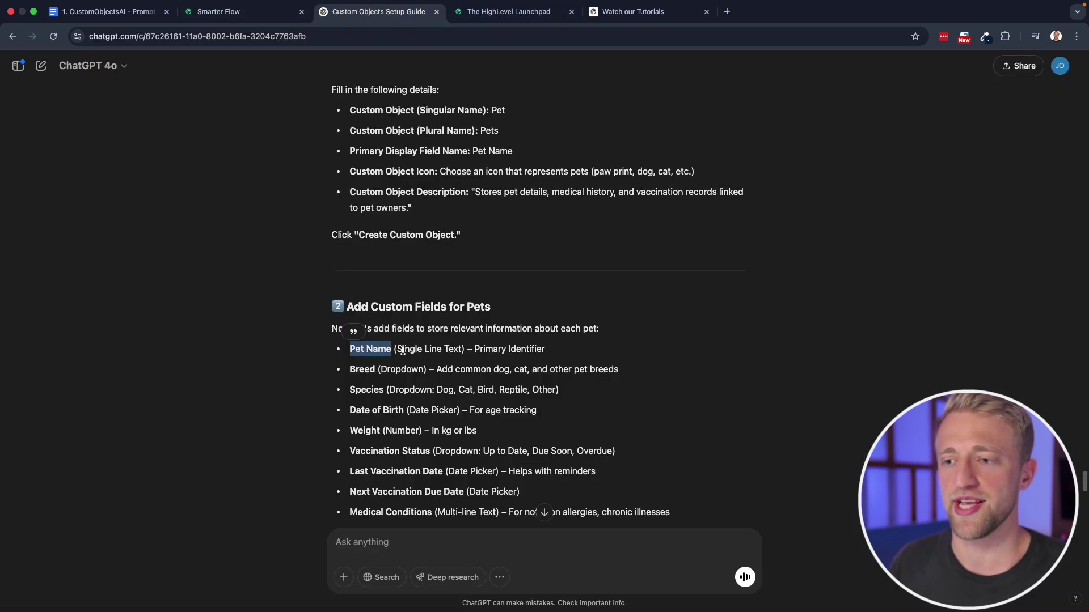
left_click(271, 17)
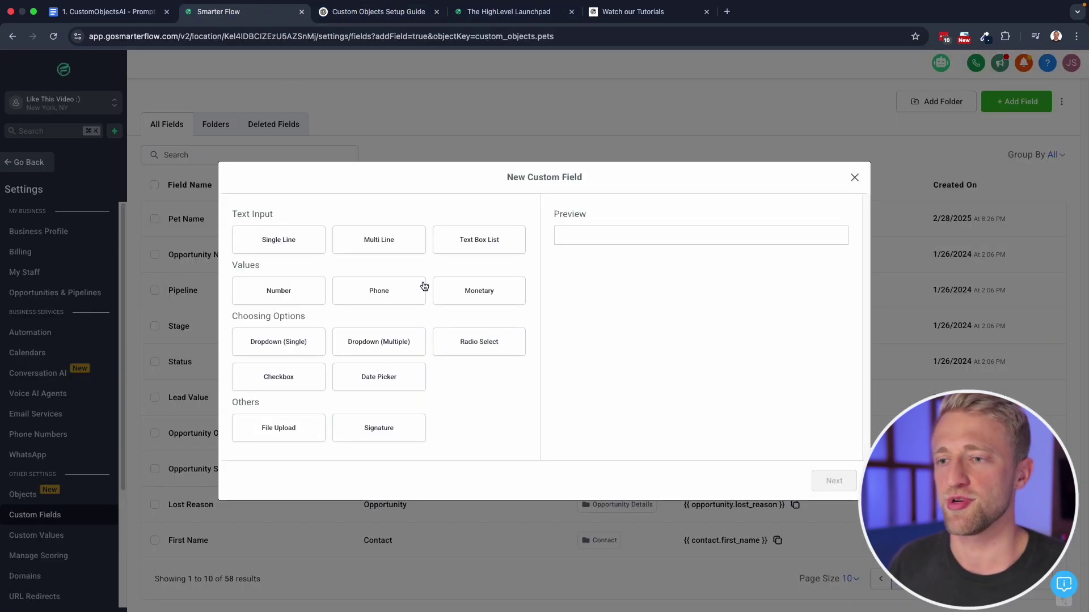
Create a Single Line field named Pet Name for object Pet in the Pet Info group
left_click(283, 244)
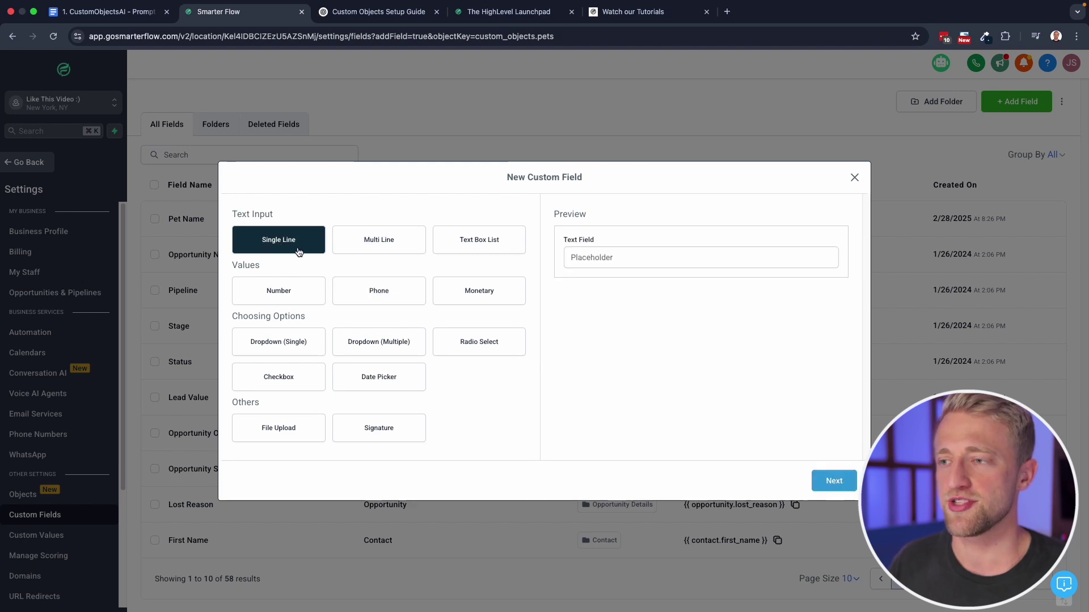
left_click(832, 480)
left_click(330, 303)
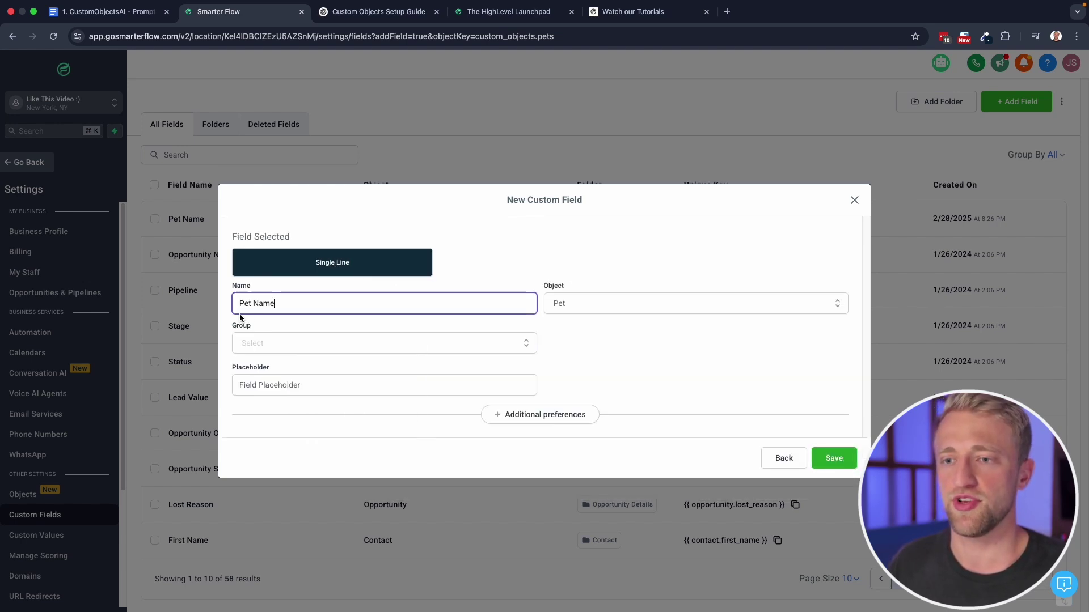
left_click(612, 305)
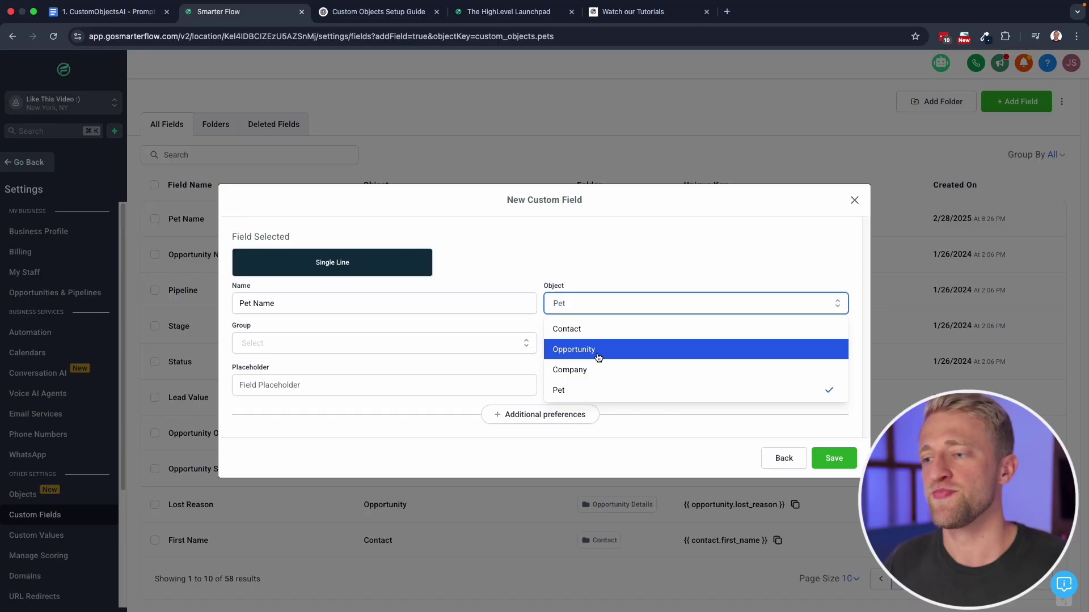
left_click(587, 390)
left_click(411, 343)
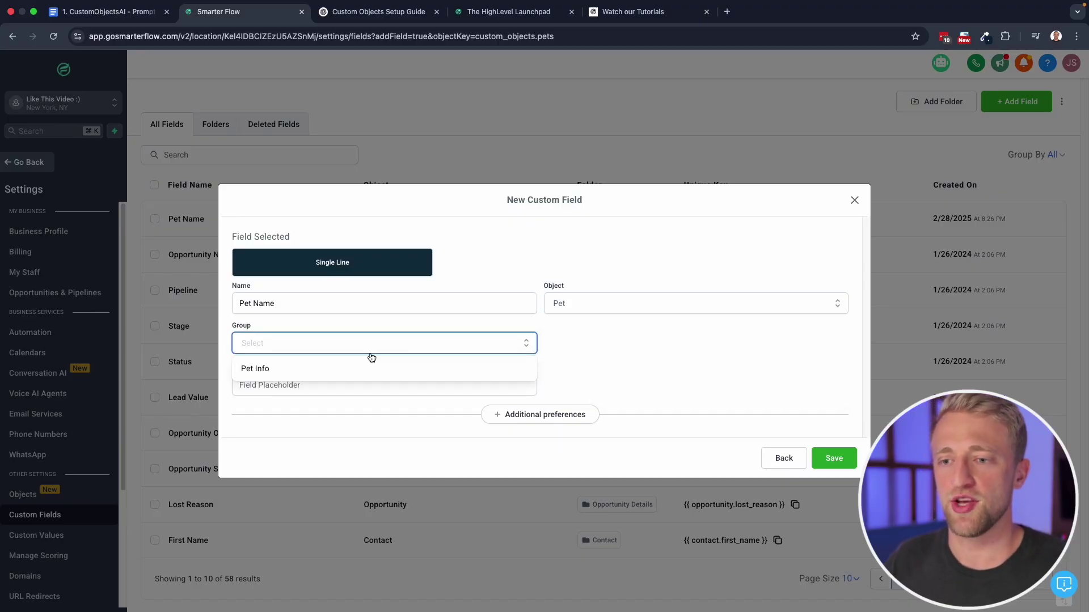
left_click(324, 366)
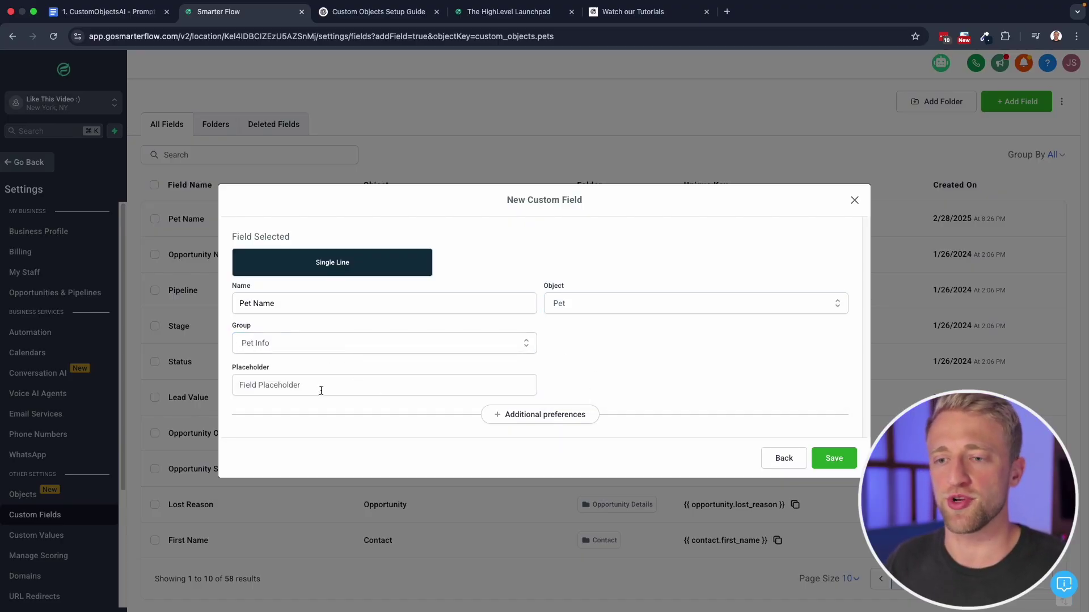
left_click(829, 458)
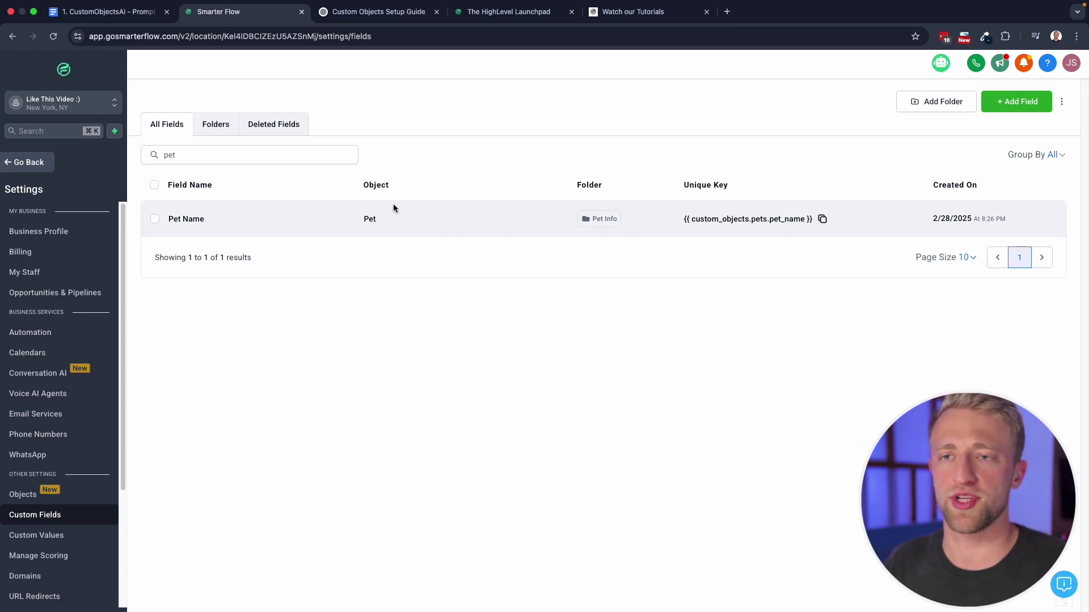
Mark the next field name in the guide, then start a single-choice Dropdown field on Pets
left_click(363, 14)
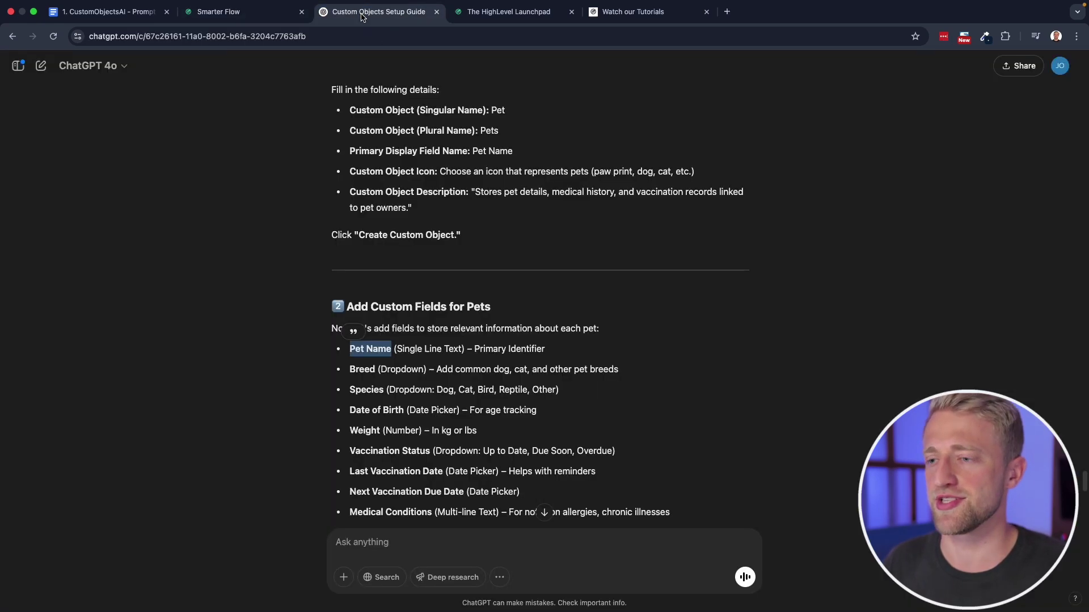
left_click(363, 375)
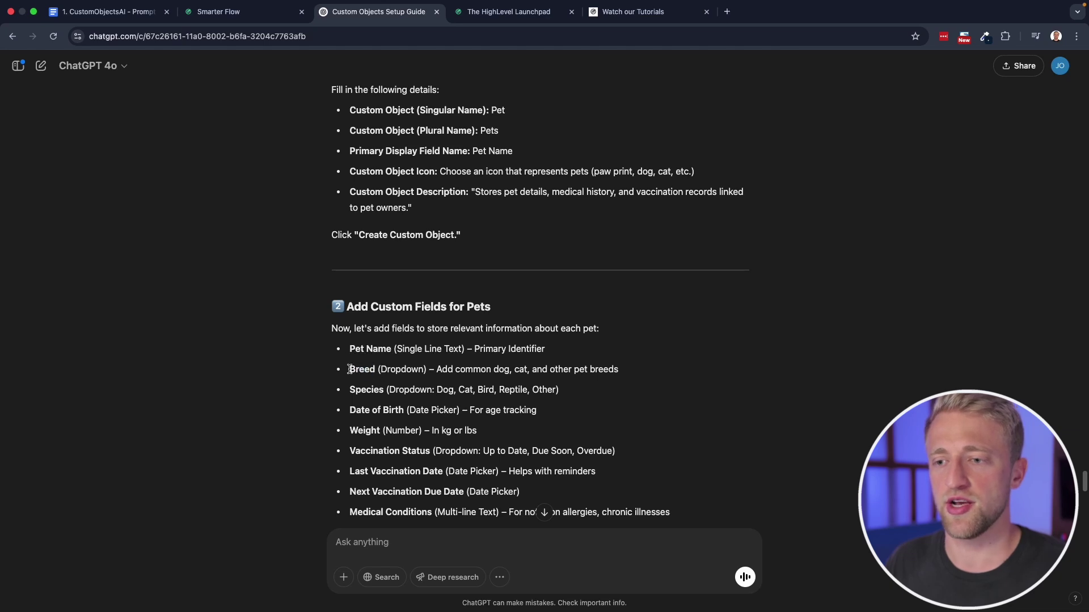
left_click_drag(349, 369, 376, 371)
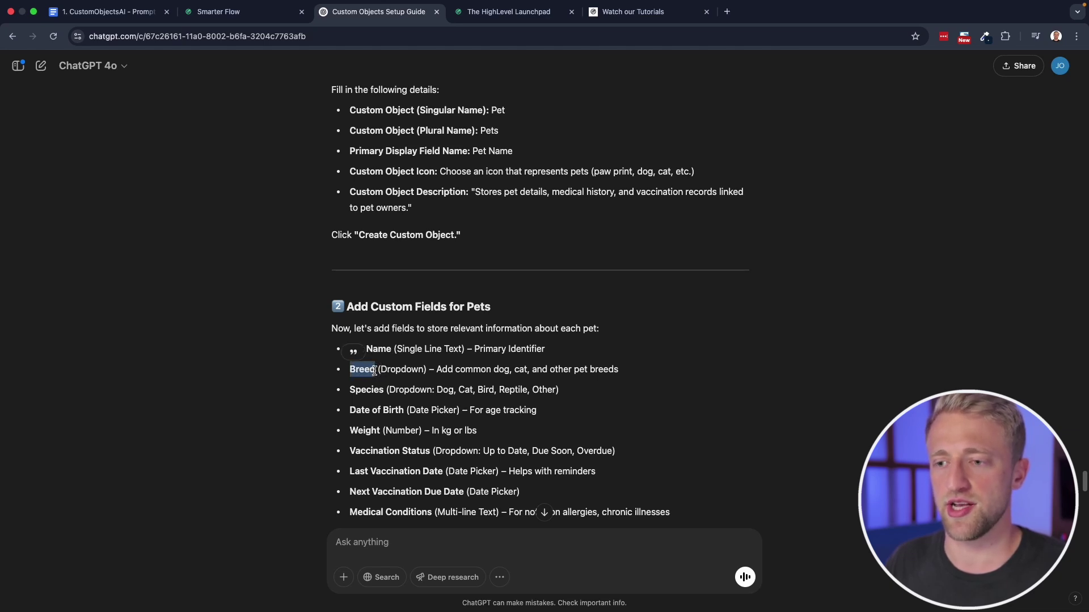
left_click(235, 13)
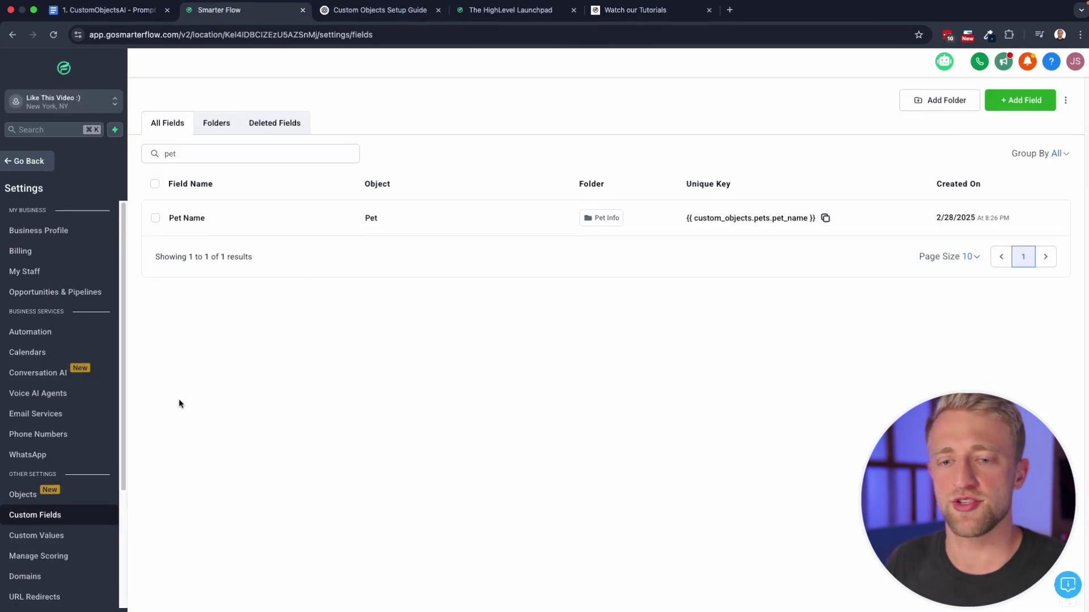
left_click(61, 499)
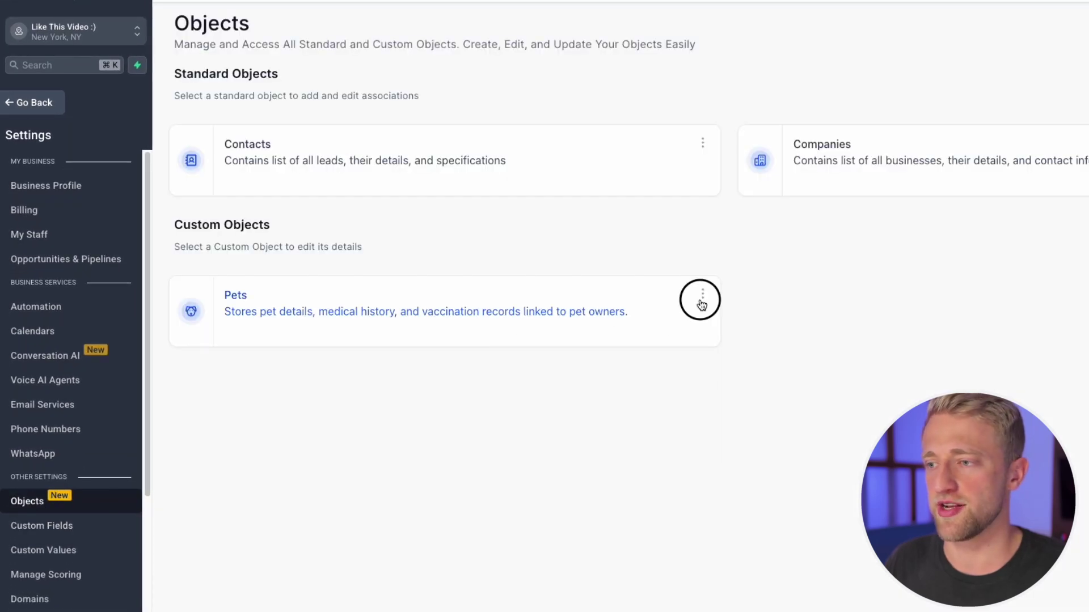
left_click(688, 297)
left_click(612, 381)
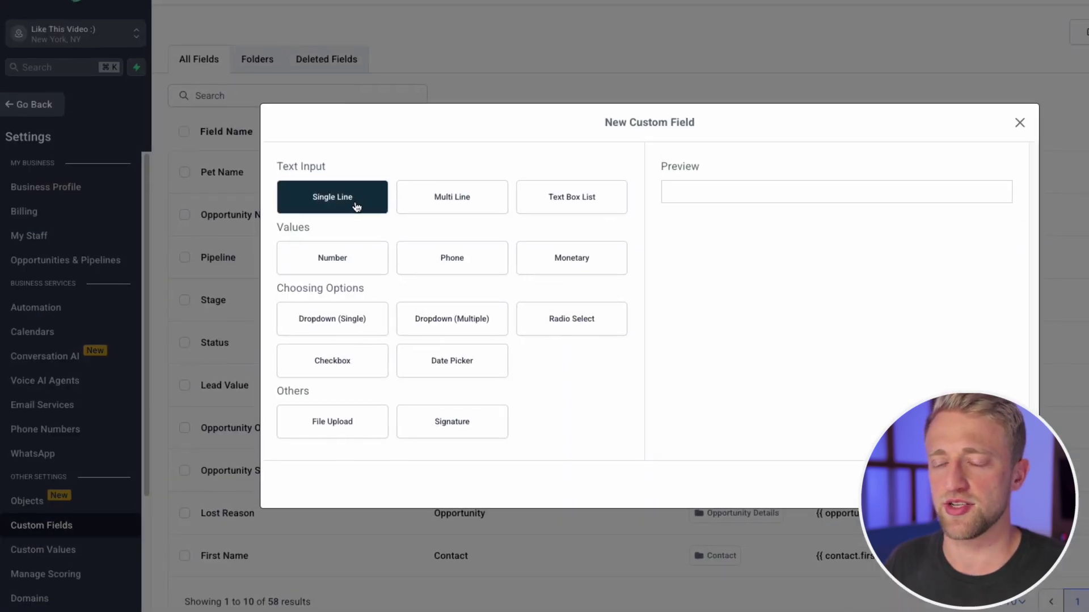
left_click(358, 346)
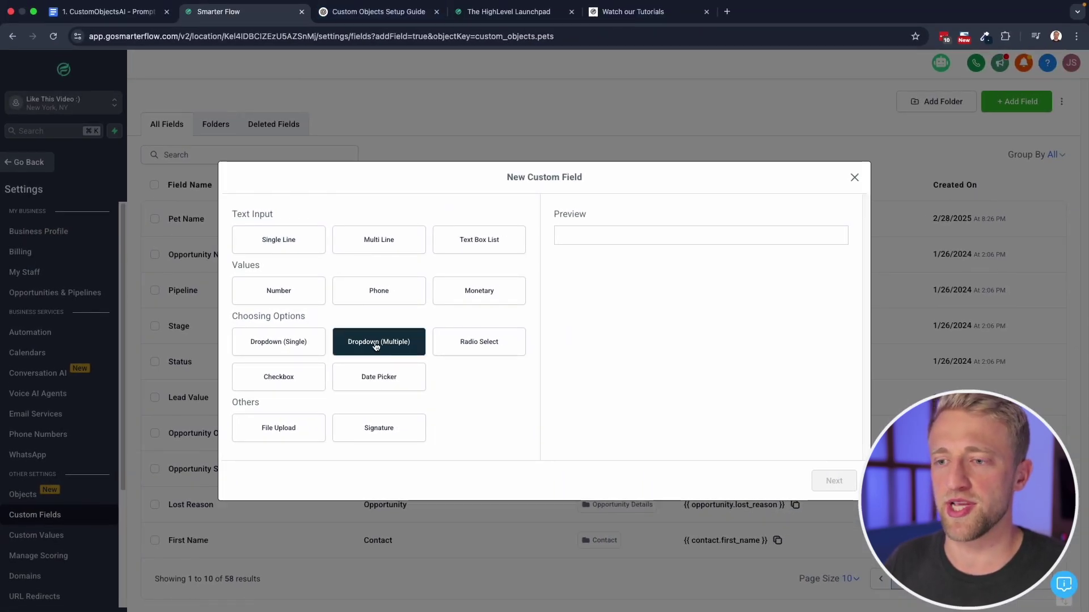
left_click(370, 350)
left_click(284, 343)
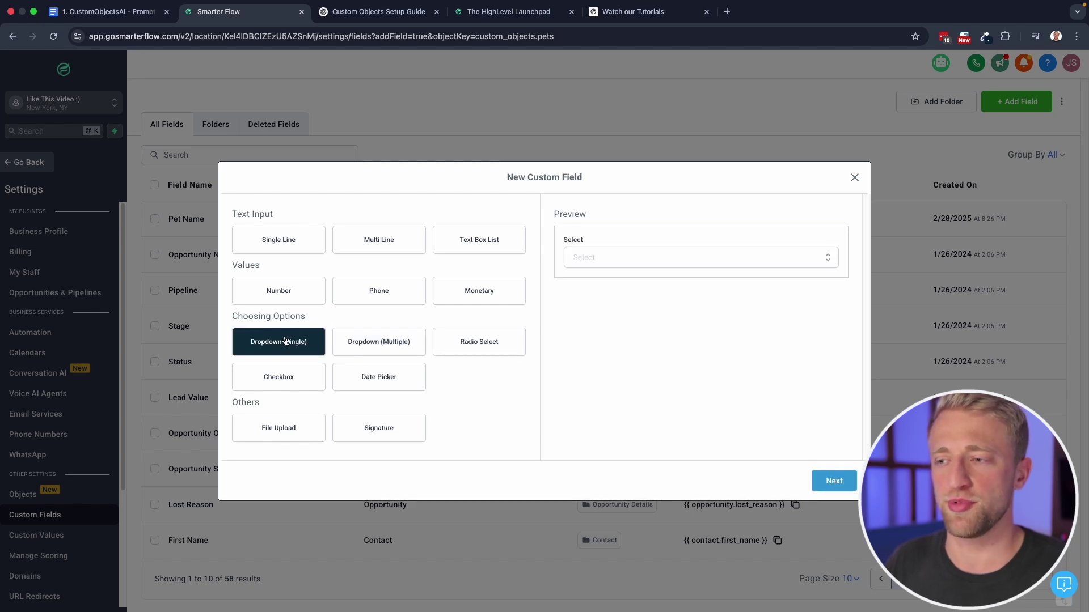
left_click(834, 481)
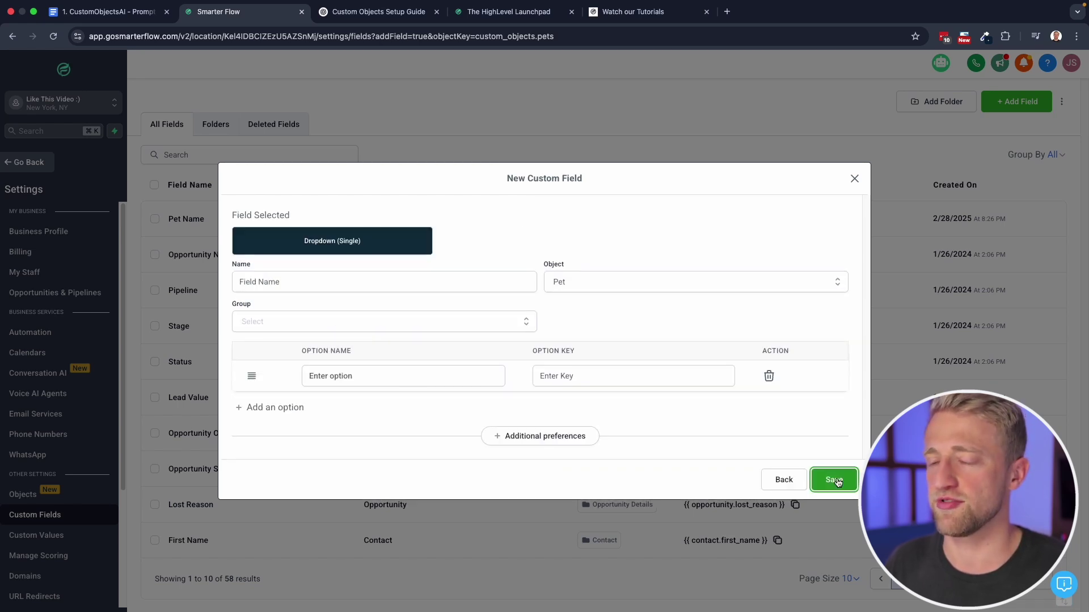
Name the field Breed and add dog, copied from the guide, as the first option
left_click(344, 280)
type("Breed")
left_click(391, 377)
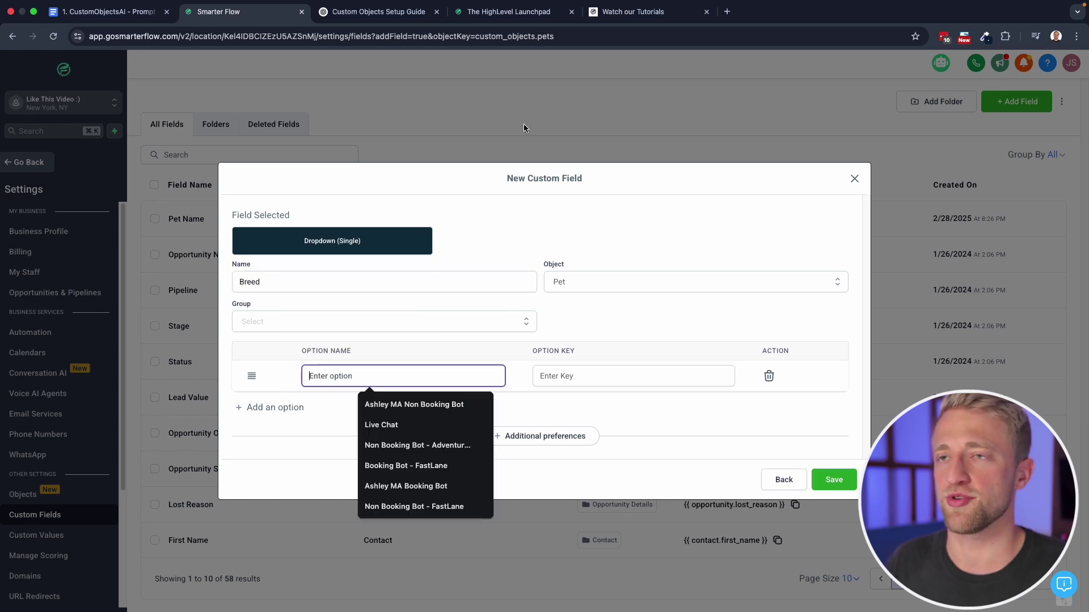
left_click(480, 13)
left_click(392, 12)
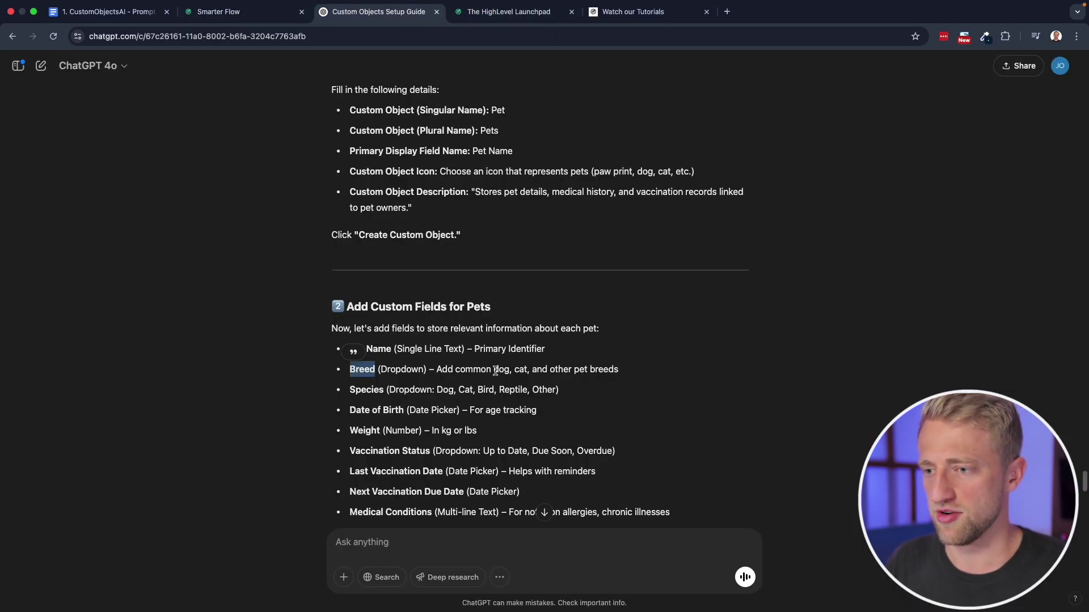
left_click_drag(494, 371, 517, 369)
key("super+c")
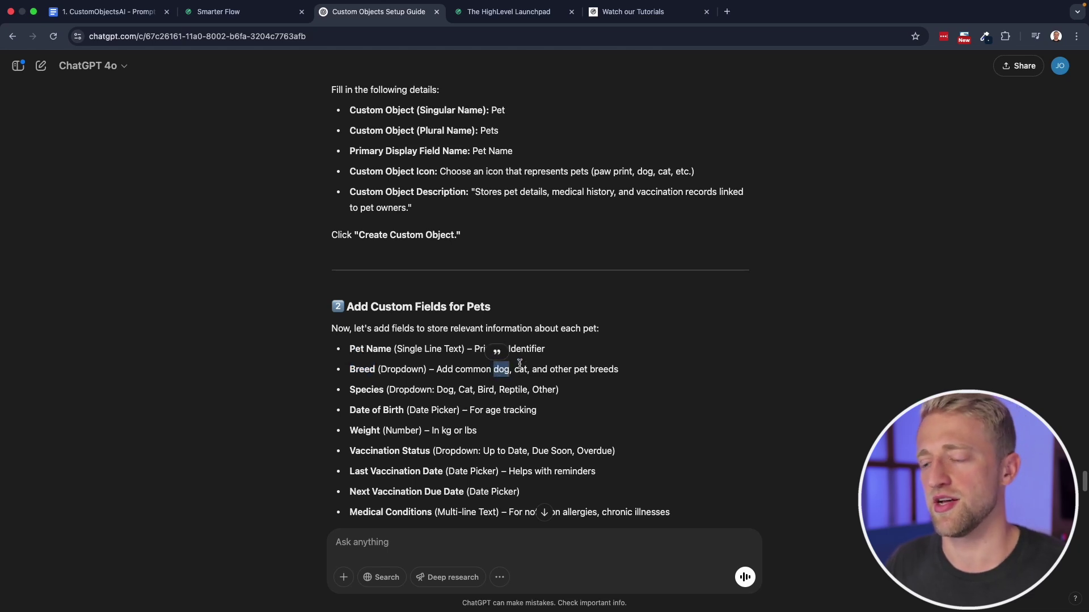
left_click(214, 11)
left_click(363, 370)
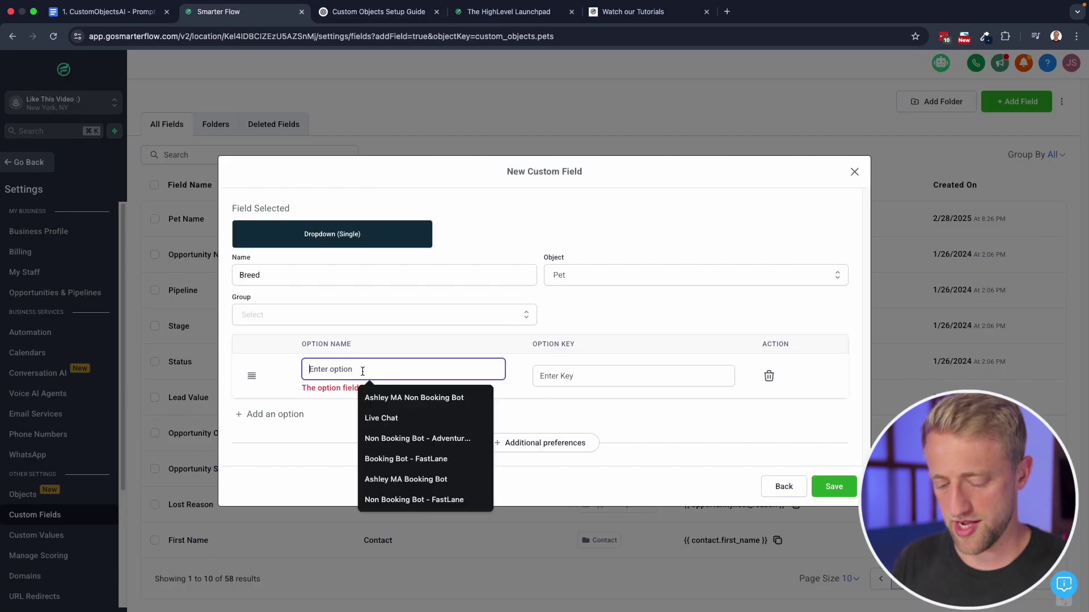
key("super+v")
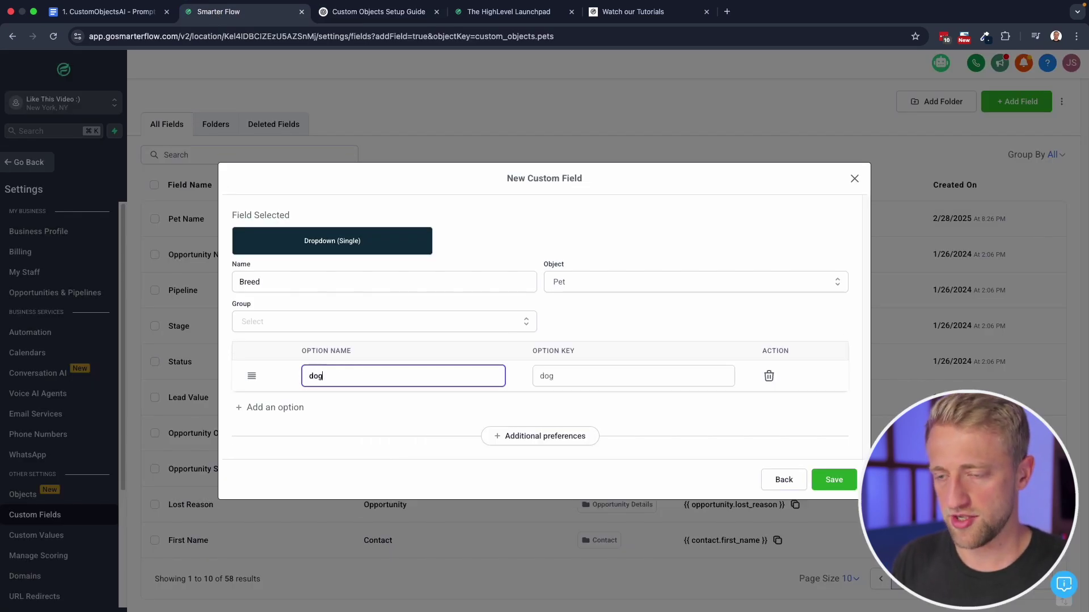
Add options cat and kangaroo and rename the field to Animal
left_click(261, 408)
left_click(335, 391)
type("cat")
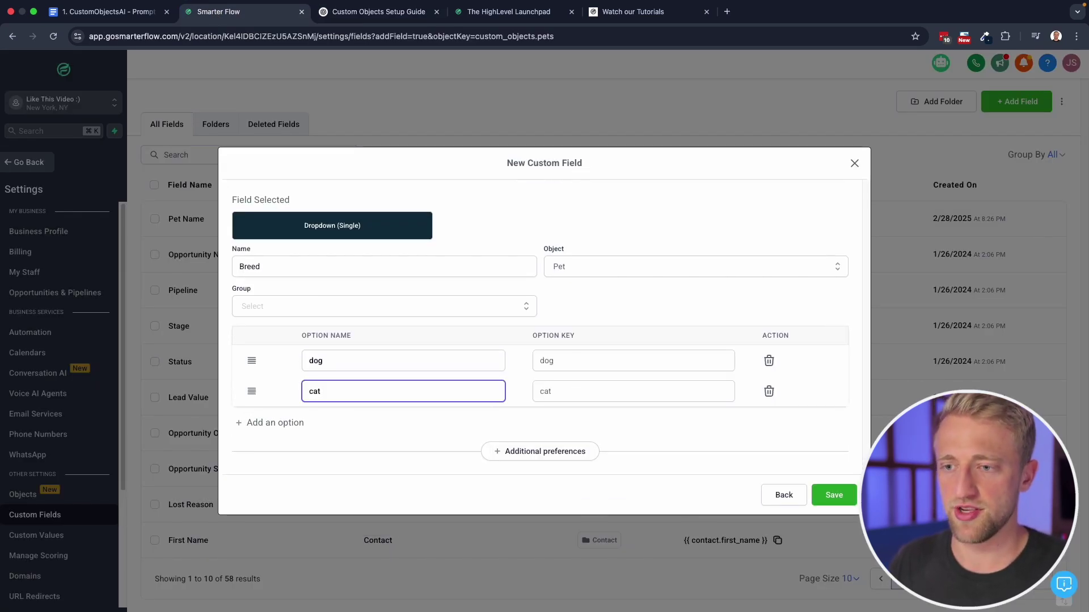
left_click_drag(273, 265, 224, 265)
type("Animal")
left_click(318, 398)
left_click(259, 425)
left_click(340, 408)
type("kangaroo")
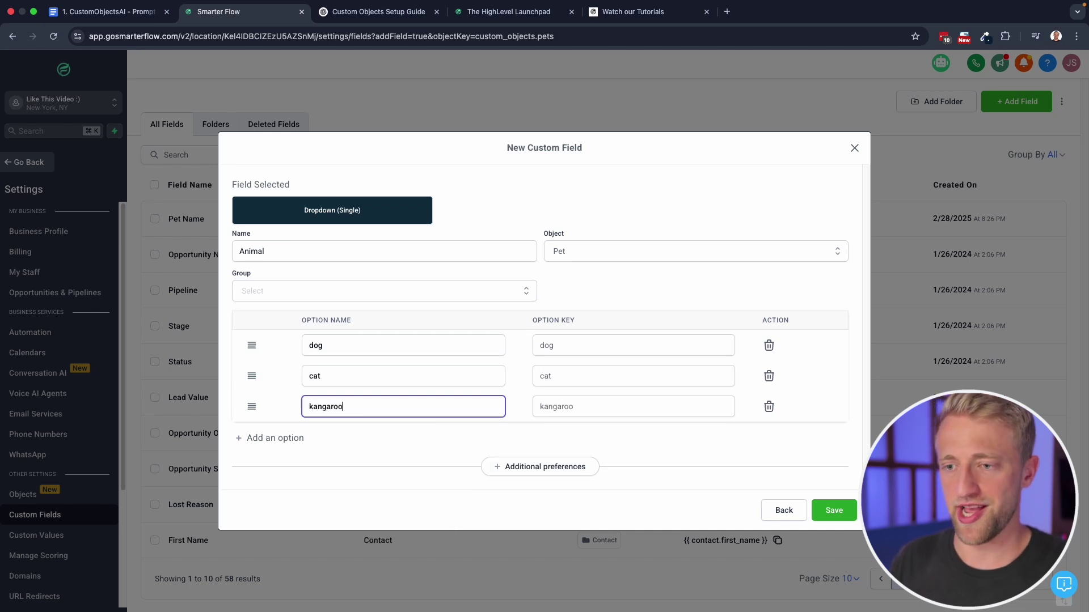
left_click(364, 445)
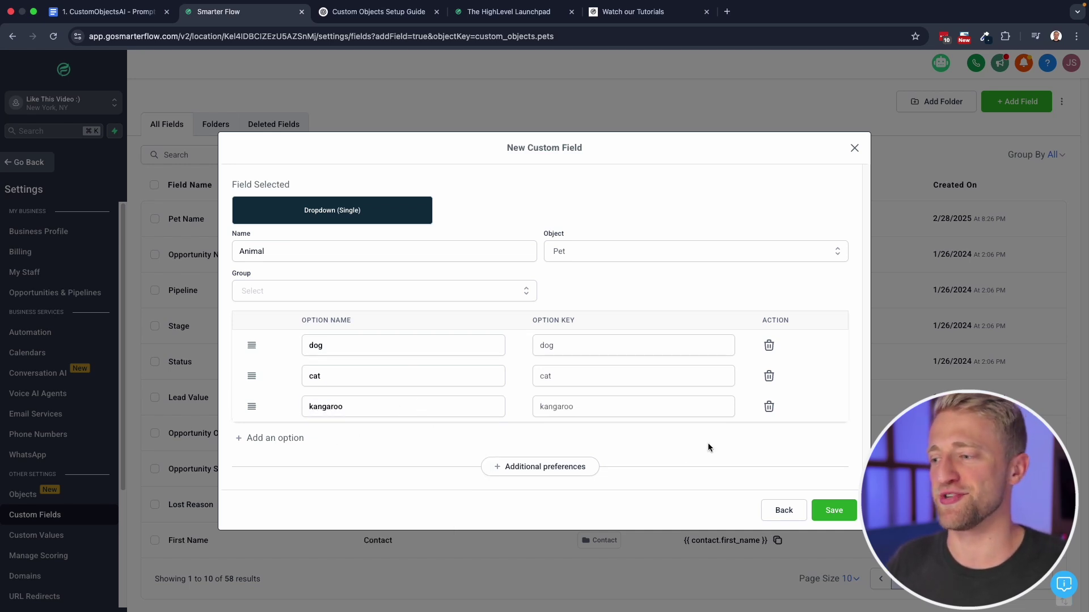
Put the Animal dropdown in the Pet Info group and save it
left_click(827, 511)
left_click(462, 291)
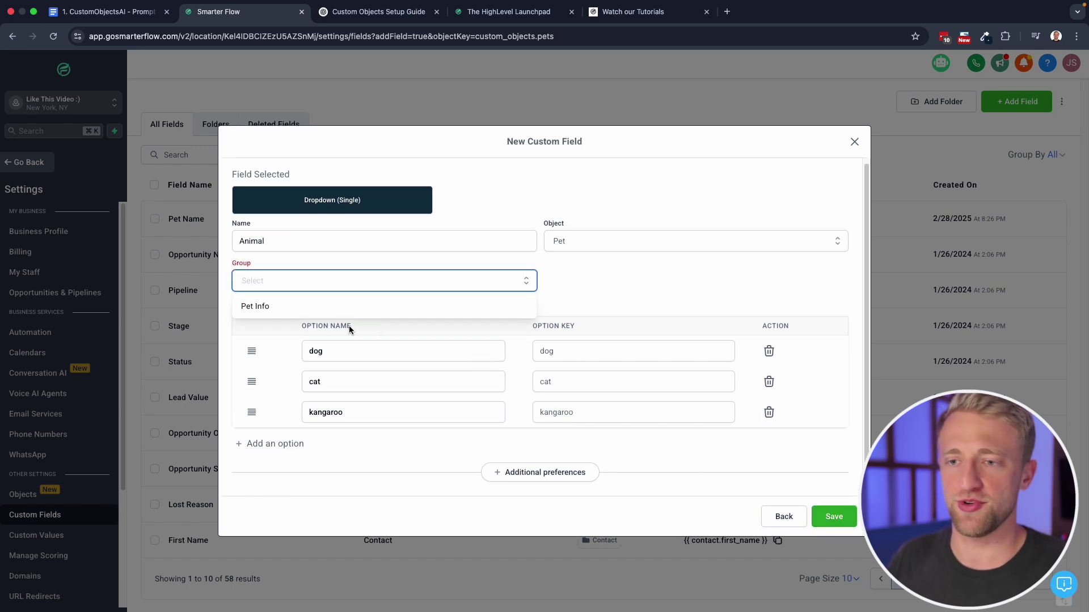
left_click(338, 308)
left_click(827, 510)
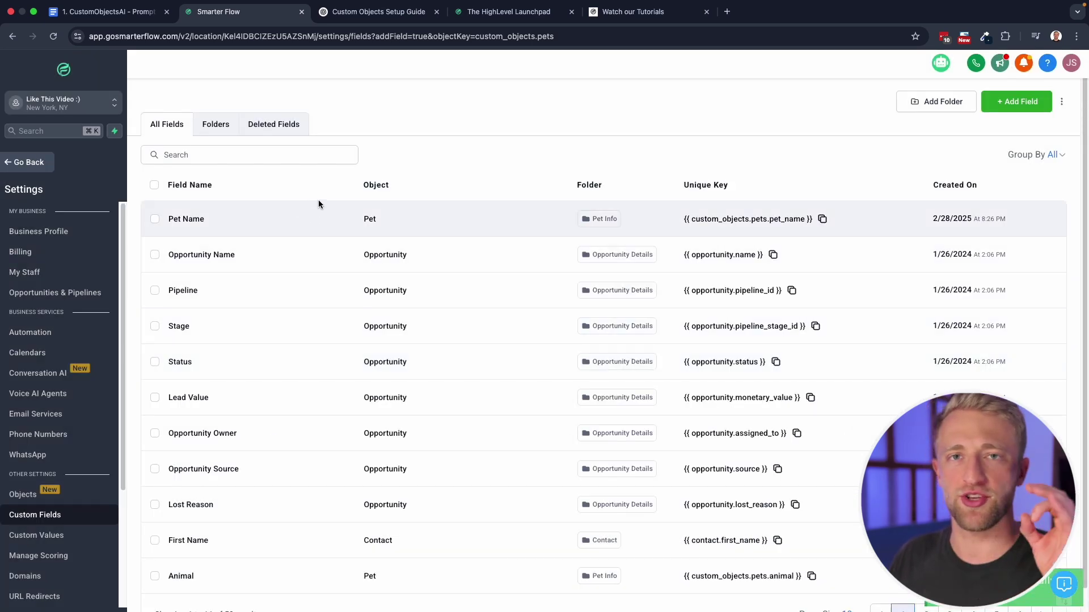
Open the Pets card's options on the Objects page, then return to the ChatGPT guide's pet fields list
left_click(23, 495)
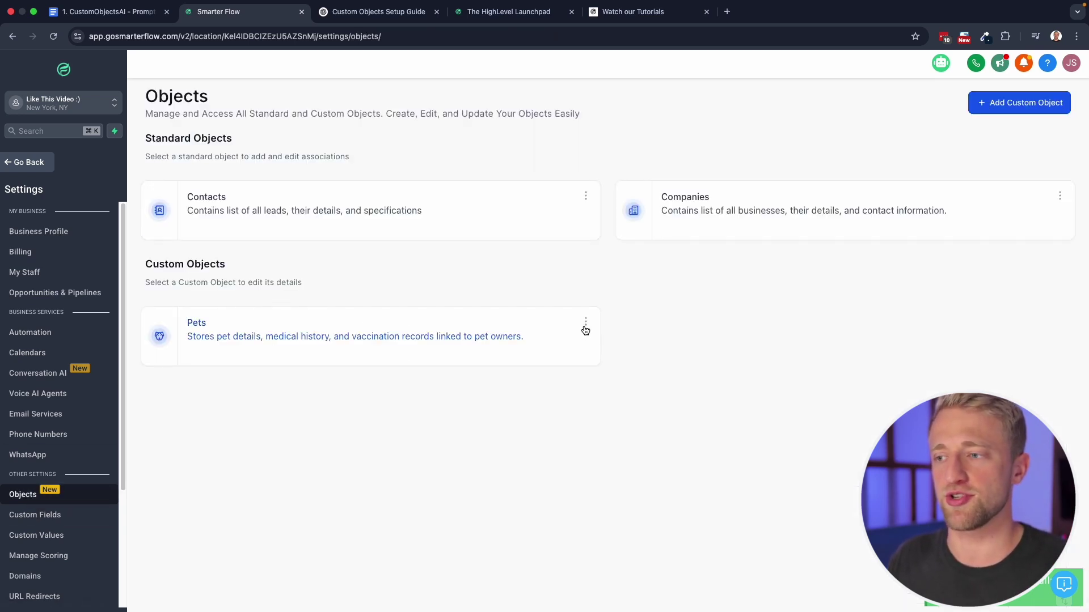
left_click(585, 326)
key("ctrl+Tab")
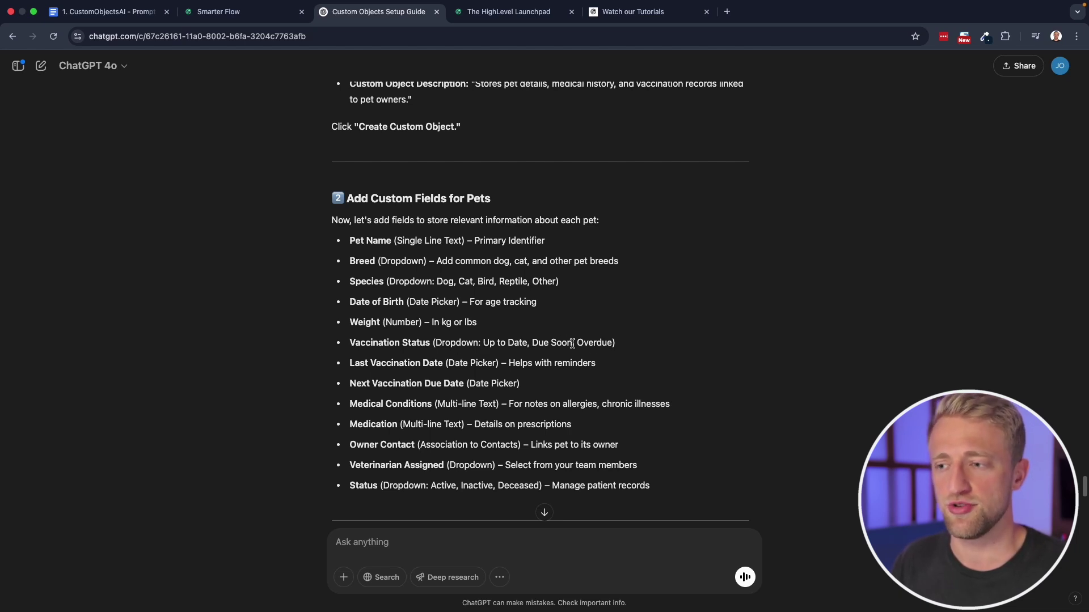
scroll(611, 347, "down", 2)
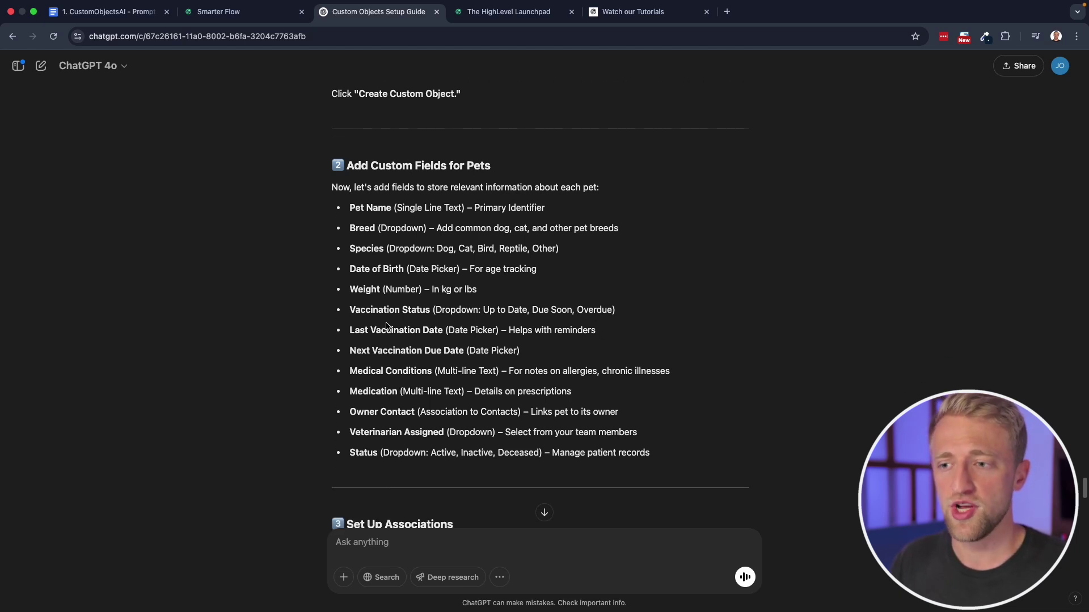
scroll(411, 286, "up", 5)
scroll(408, 301, "down", 3)
scroll(407, 318, "down", 10)
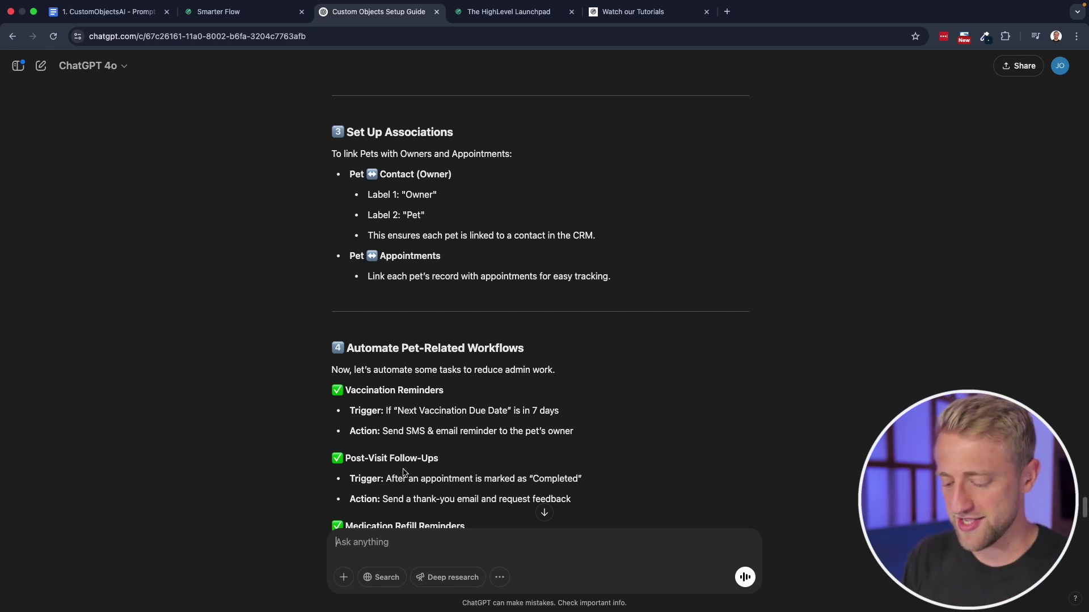
Send 'i'm a plumber' to ChatGPT and scroll through the Plumbing Jobs reply
type("i'm a plu")
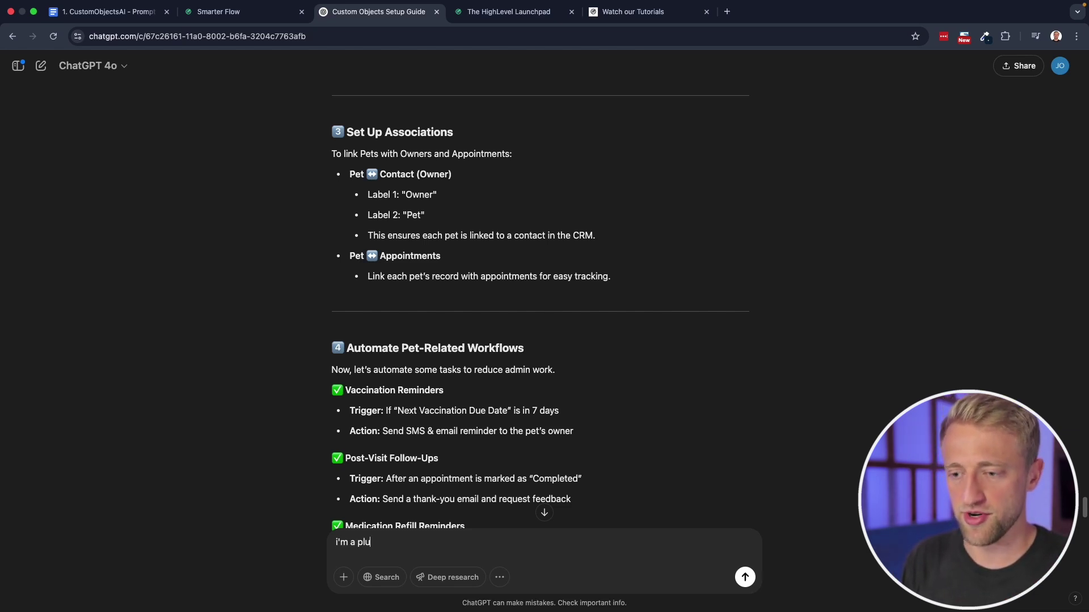
type("mber")
key("Return")
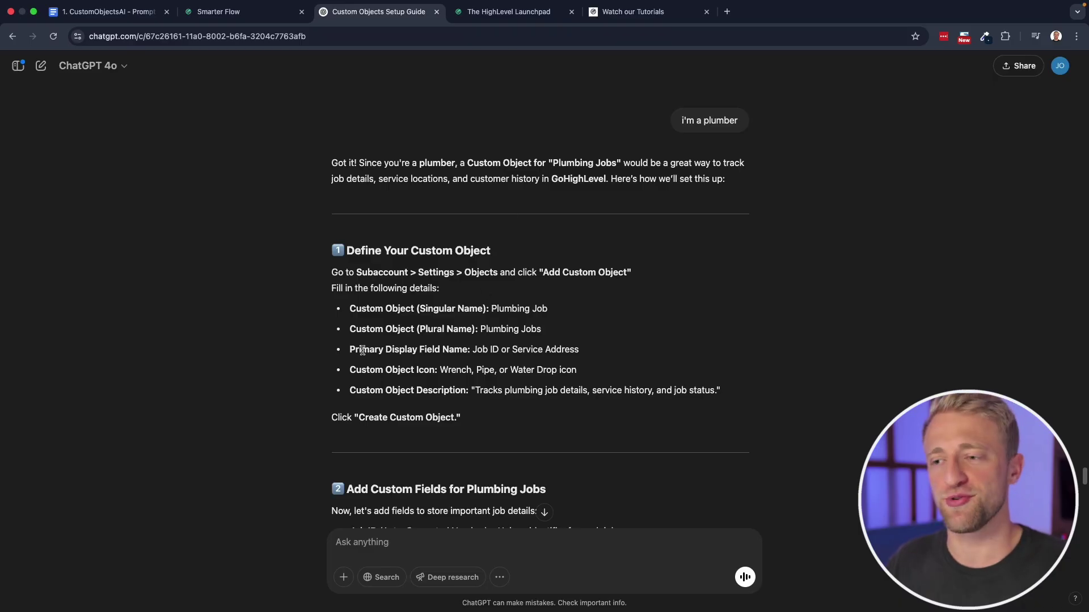
scroll(442, 333, "down", 20)
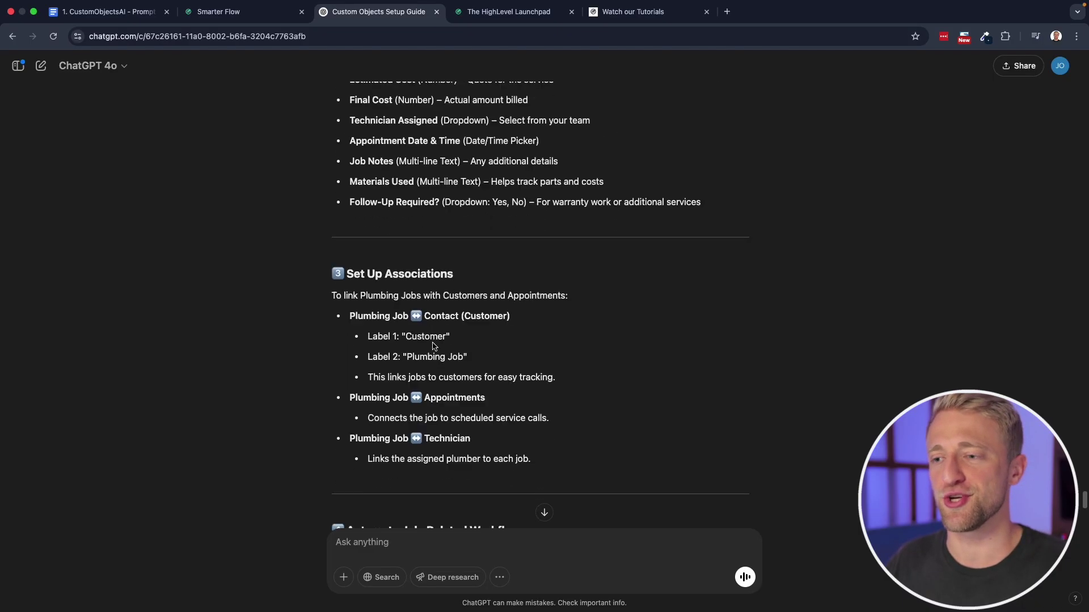
scroll(549, 366, "up", 20)
scroll(730, 326, "up", 5)
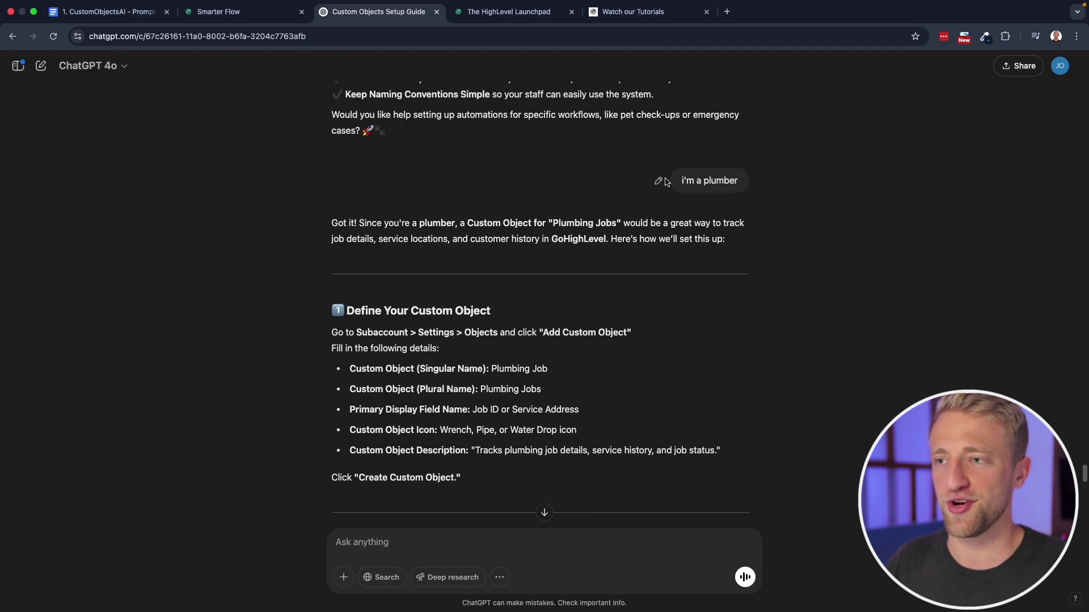
scroll(302, 258, "up", 4)
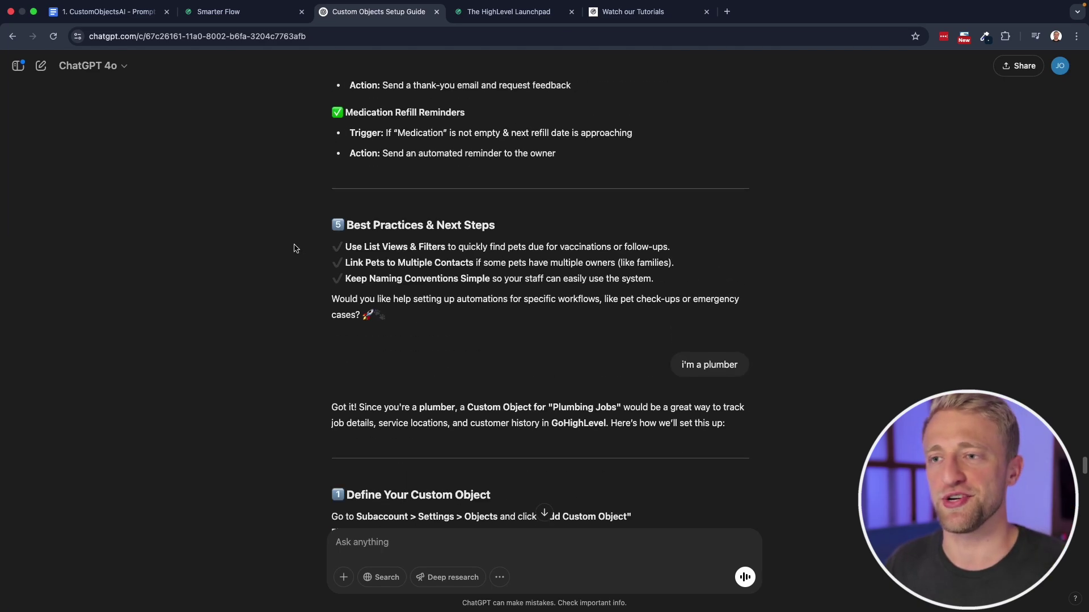
scroll(302, 258, "up", 15)
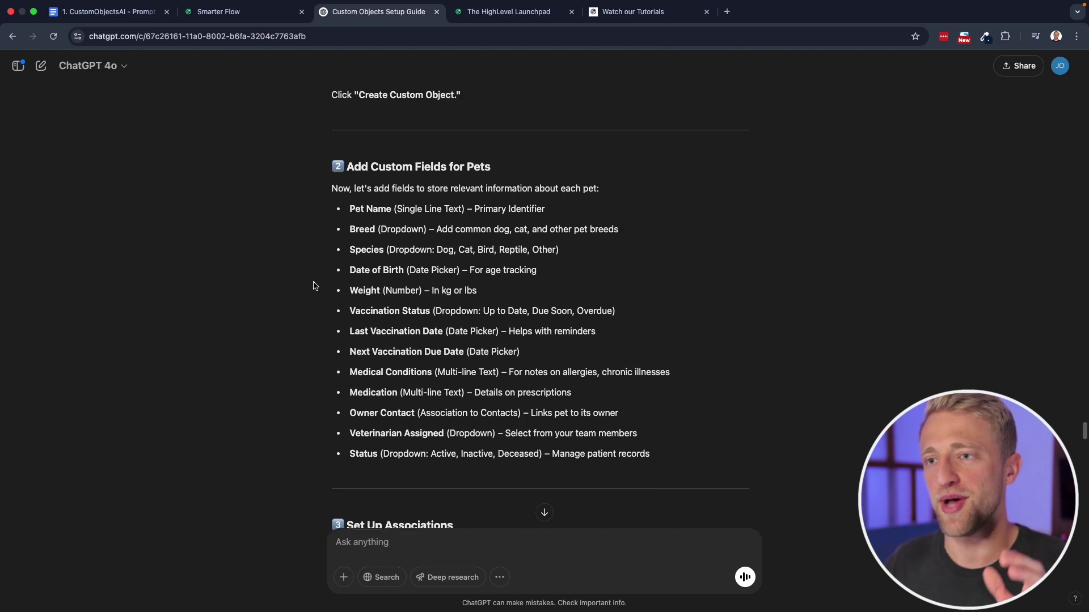
scroll(340, 267, "down", 6)
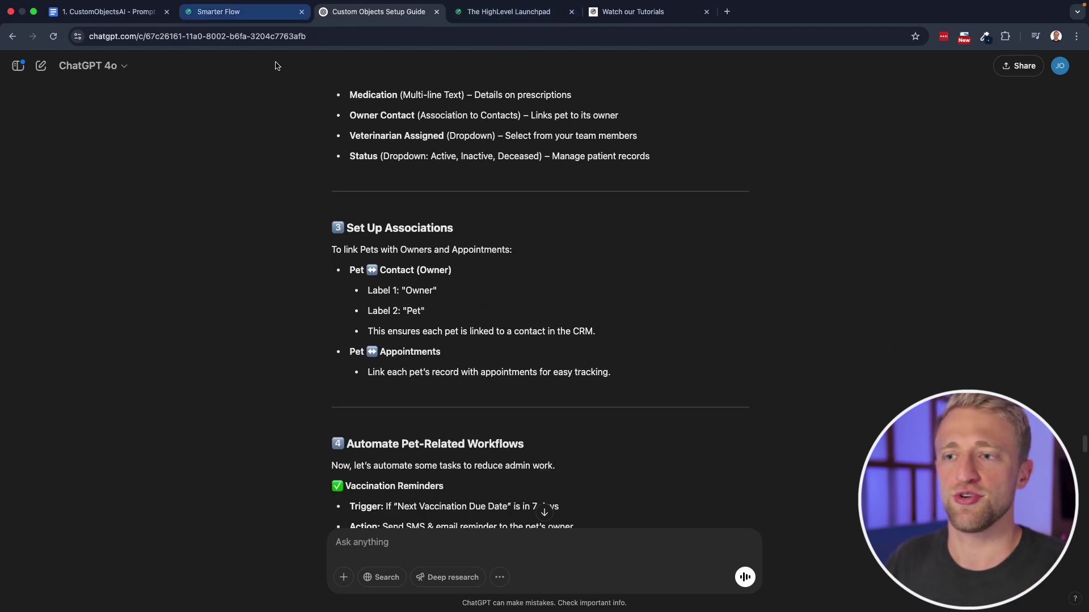
scroll(330, 168, "down", 1)
Edit Pets and start a new association on its Associations tab with Contacts
left_click(229, 12)
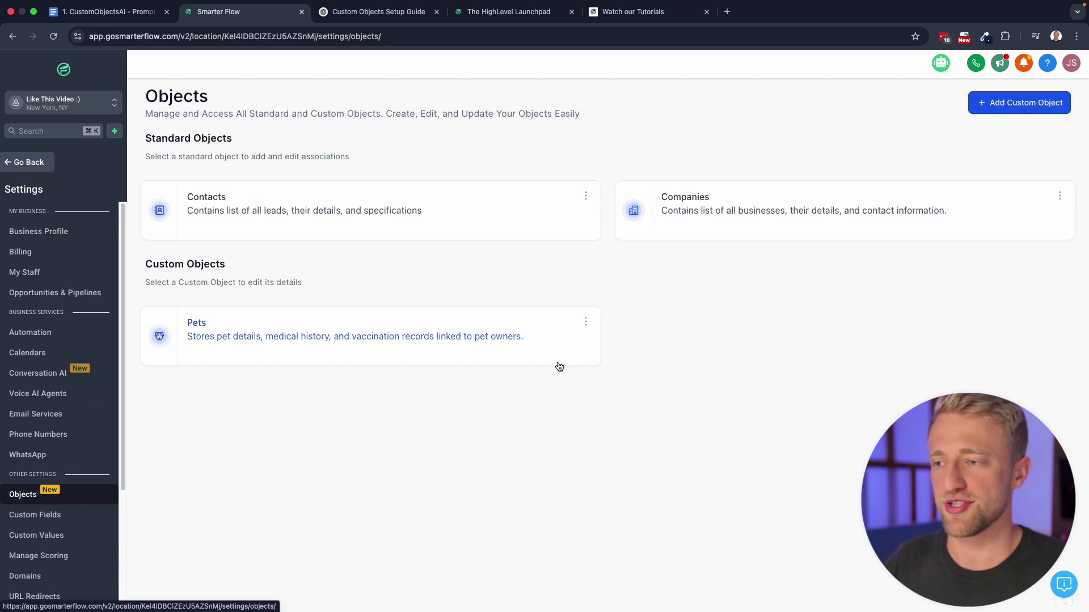
left_click(586, 322)
left_click(506, 370)
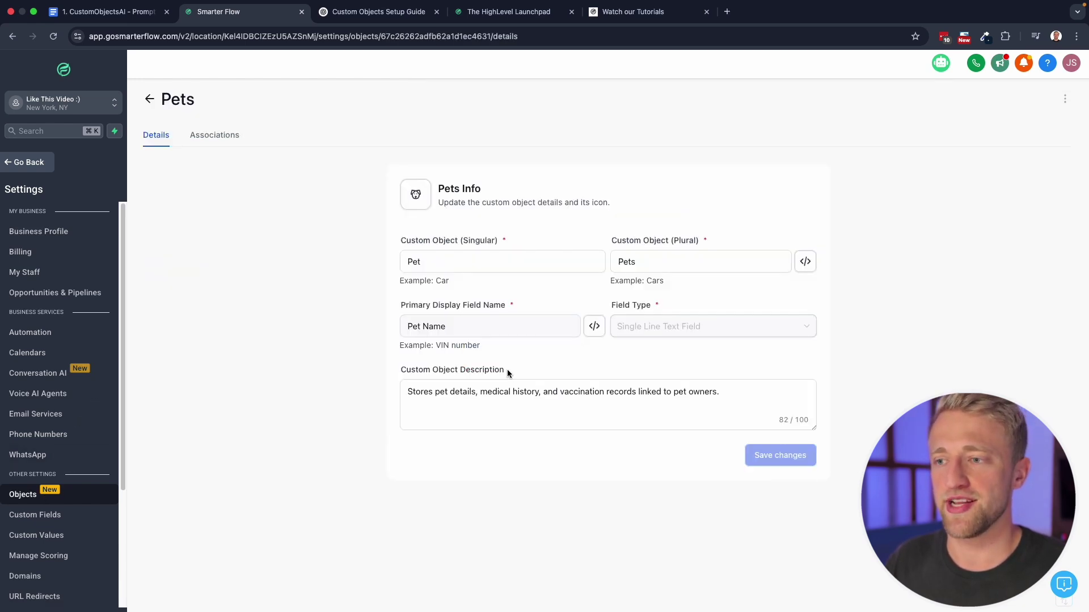
left_click(213, 137)
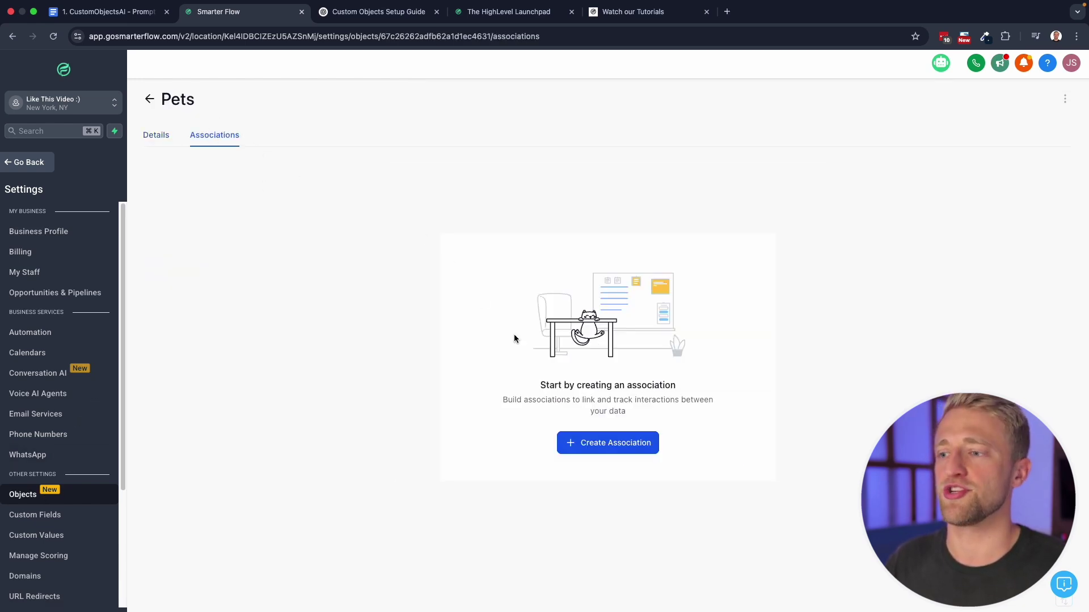
left_click(608, 447)
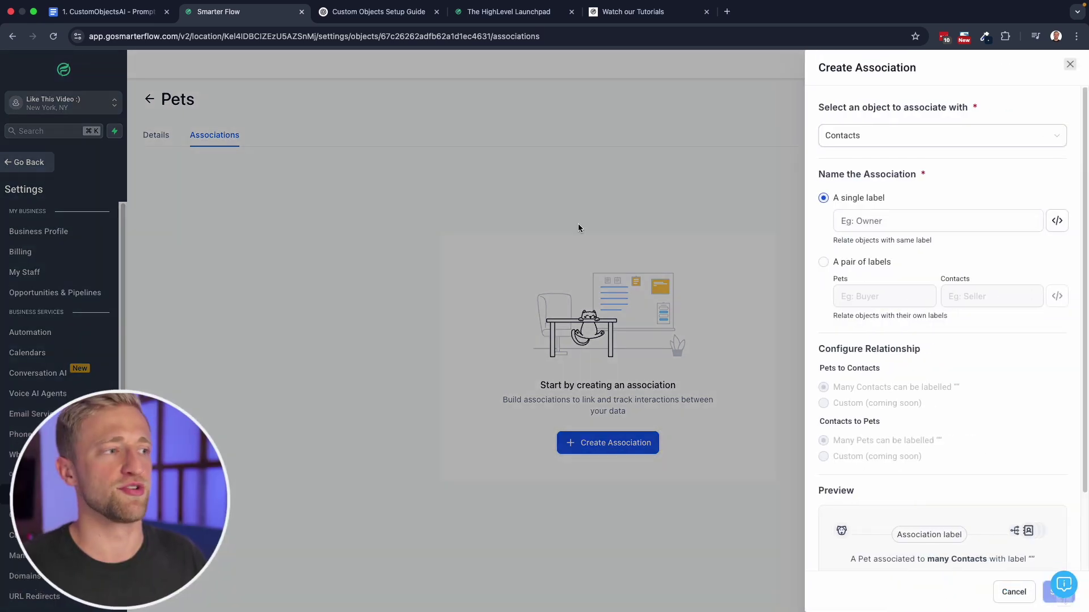
left_click(873, 136)
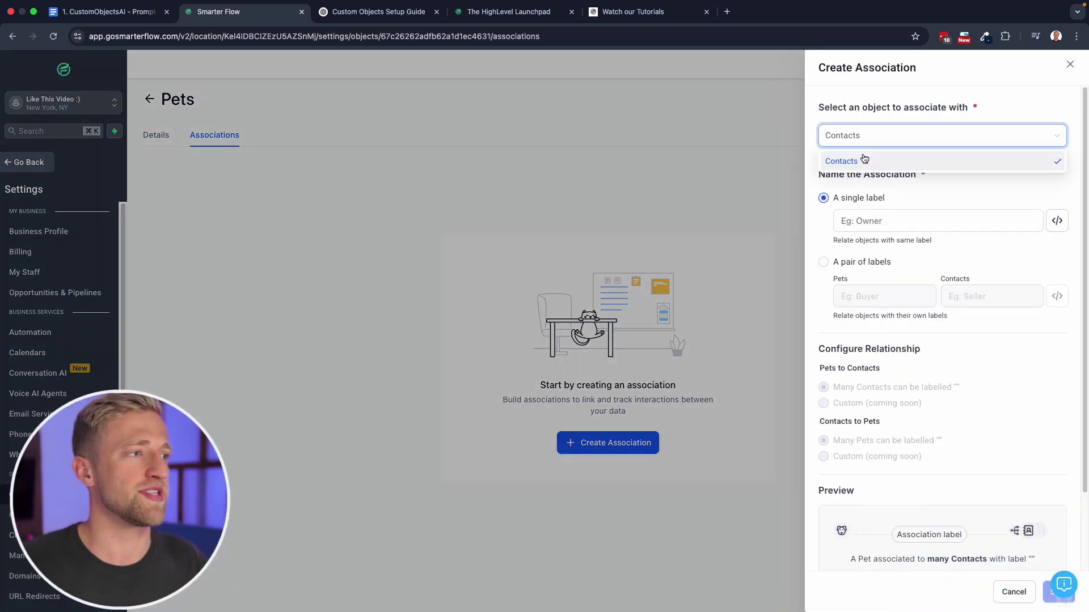
left_click(863, 163)
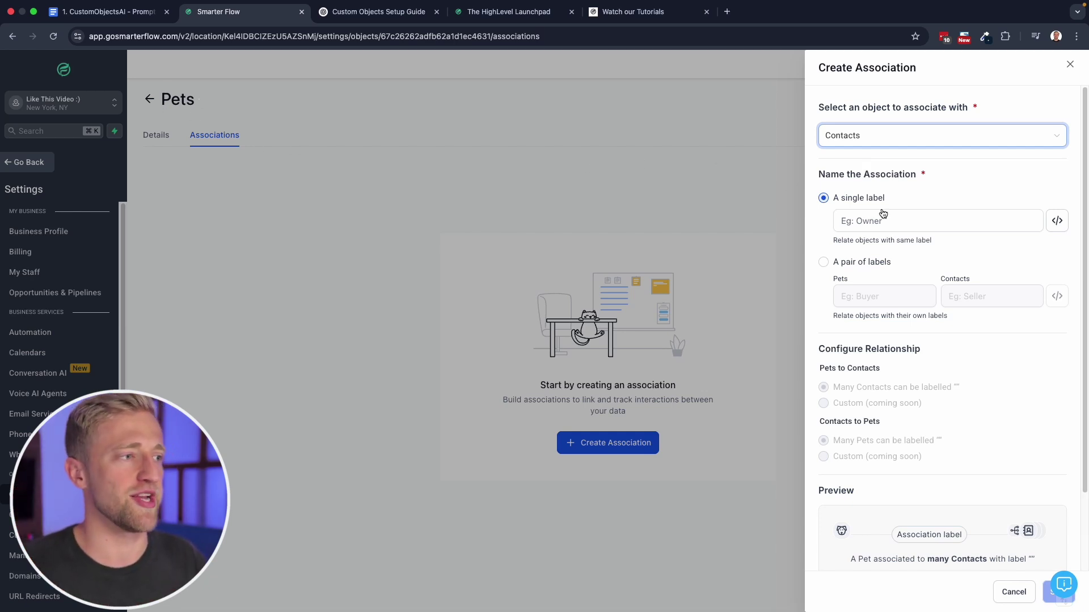
After checking the guide, label the association as a pair: Pet and Owner
key("ctrl+Tab")
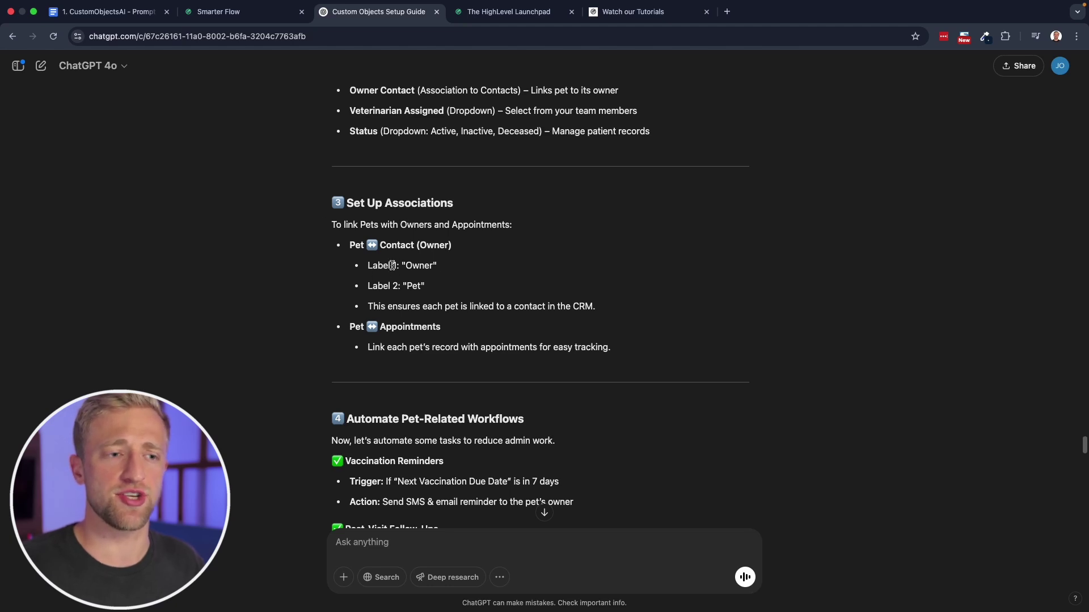
left_click(221, 11)
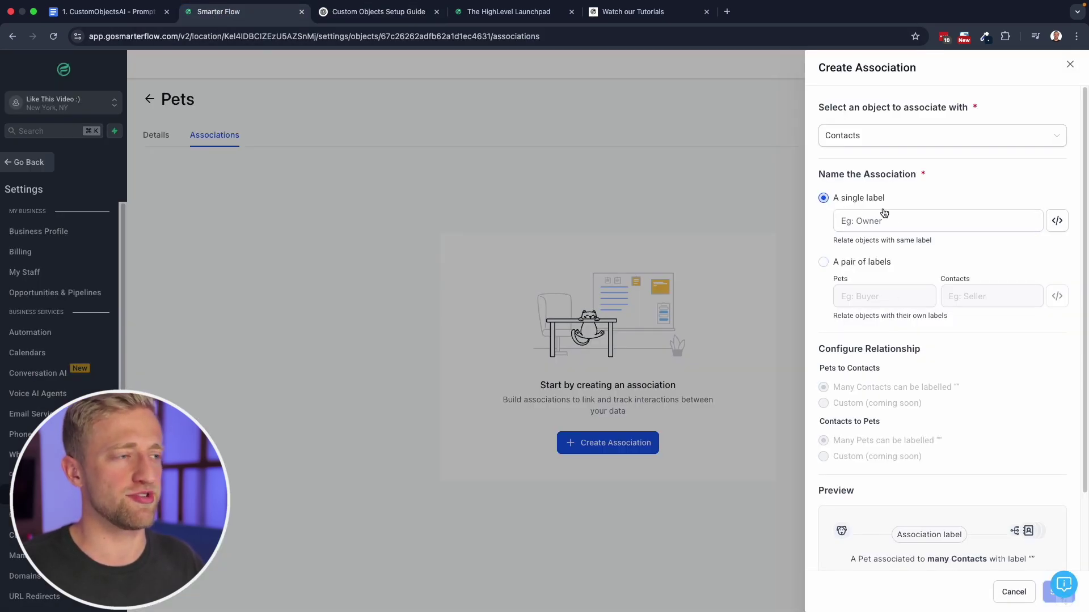
left_click(822, 263)
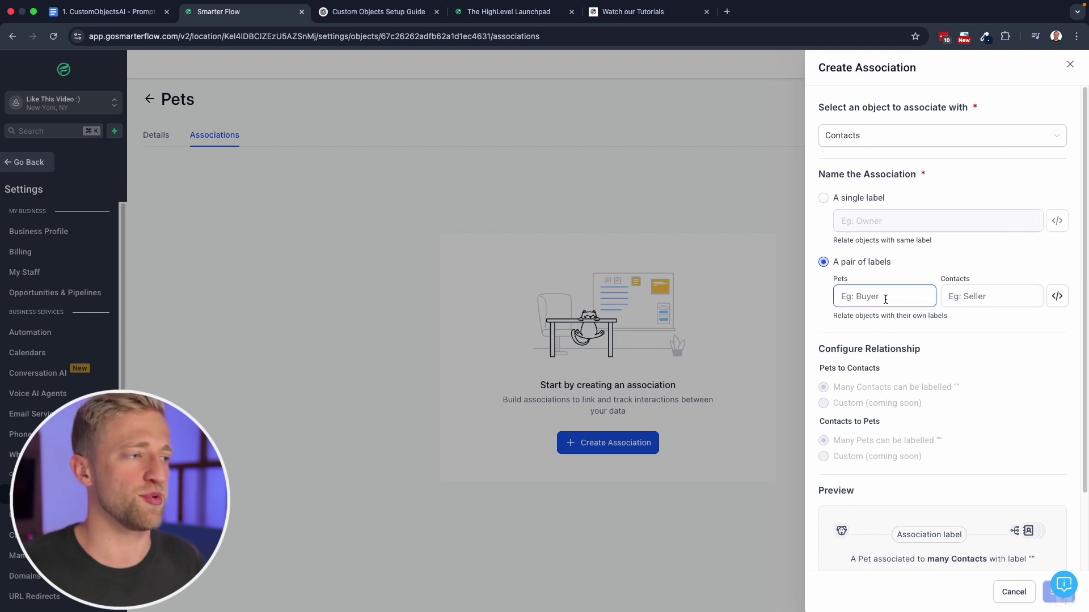
left_click(913, 299)
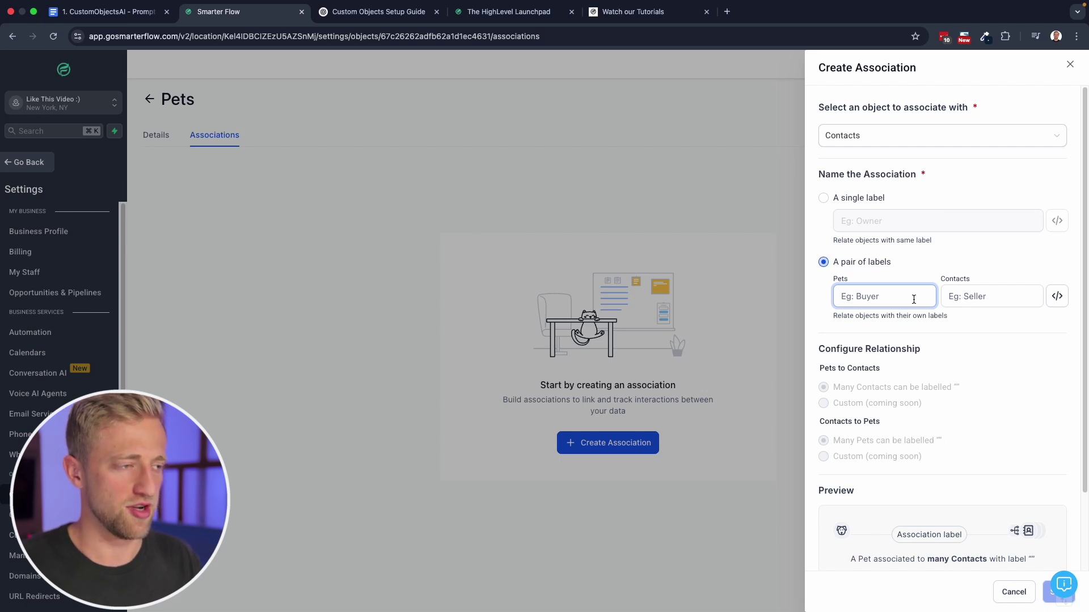
type("Pet")
key("Tab")
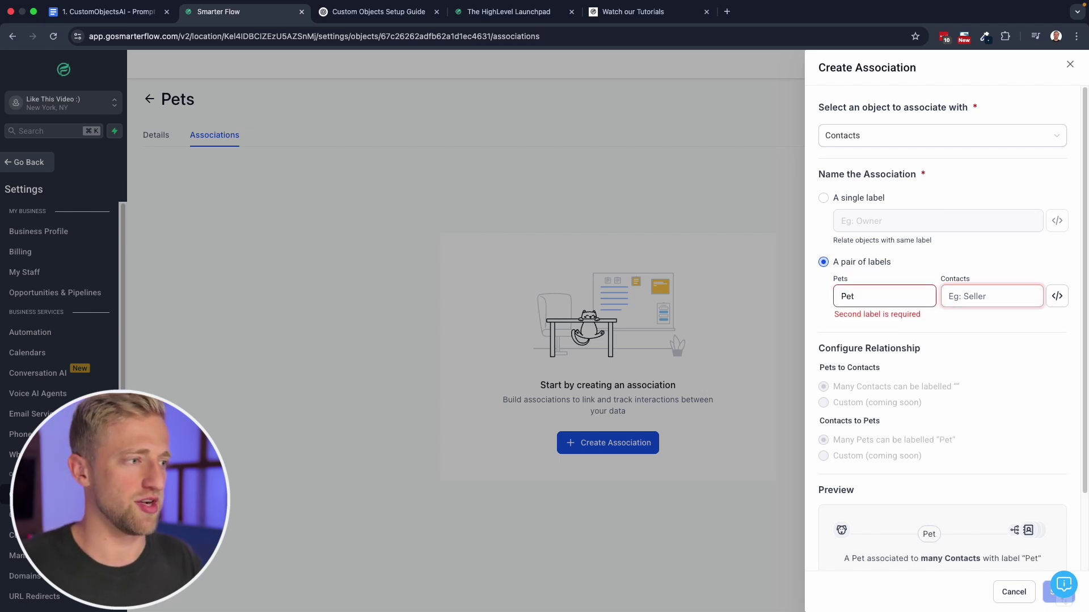
type("Ow")
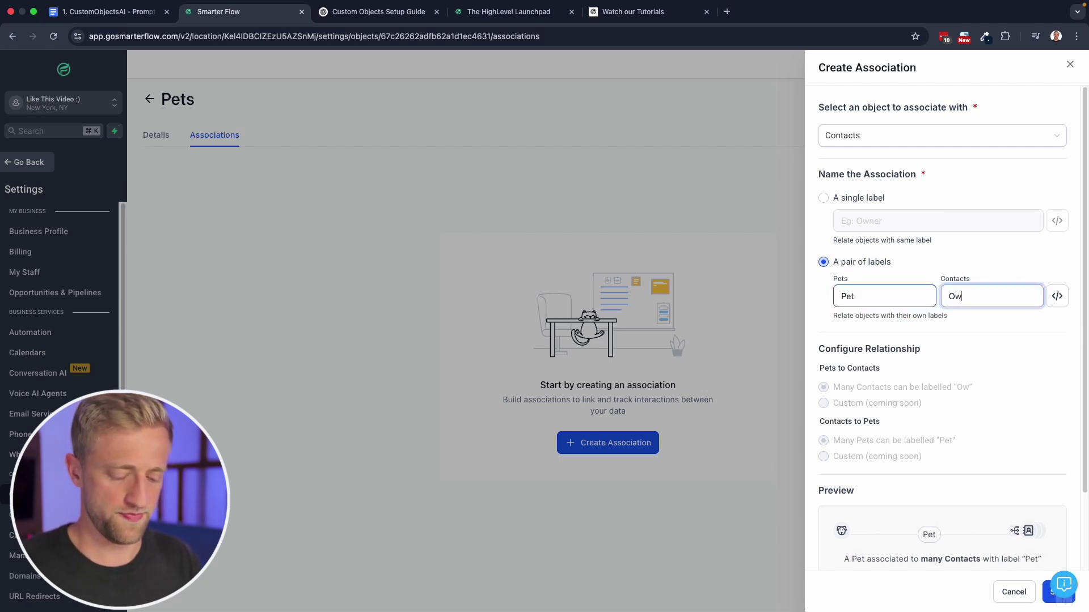
type("ner")
left_click(905, 264)
Rename the setup chat in ChatGPT's chat list to 'Custom Object AI'
left_click(382, 14)
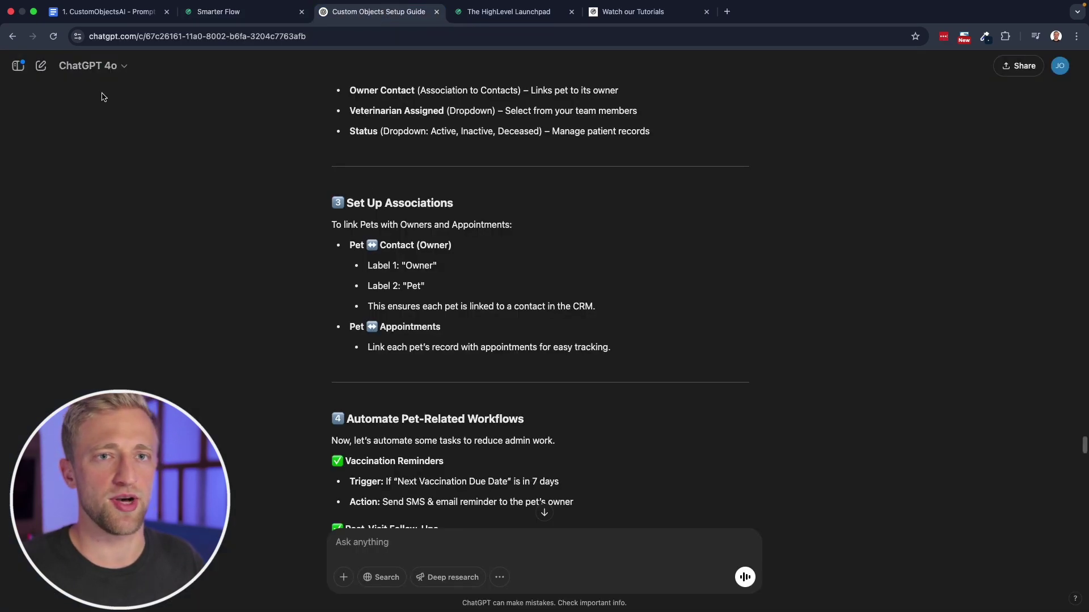
left_click(18, 66)
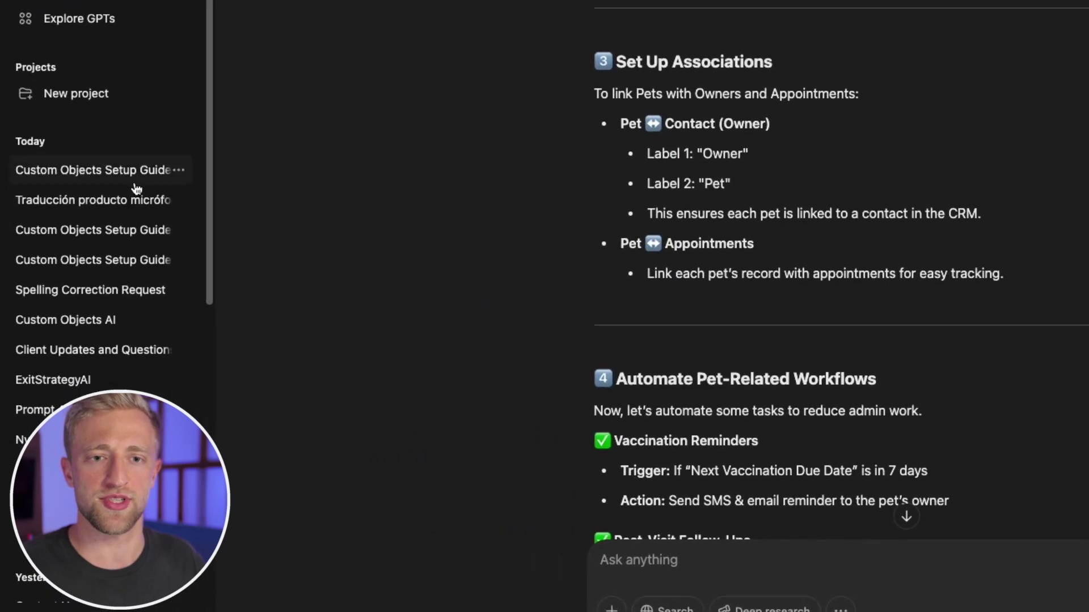
left_click(182, 171)
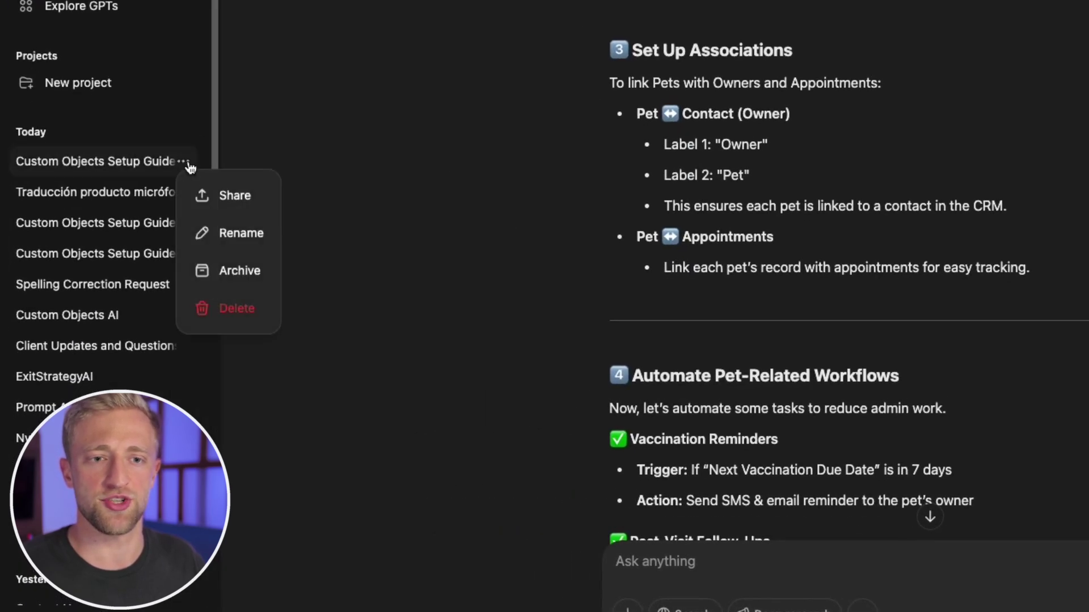
left_click(233, 233)
triple_click(138, 166)
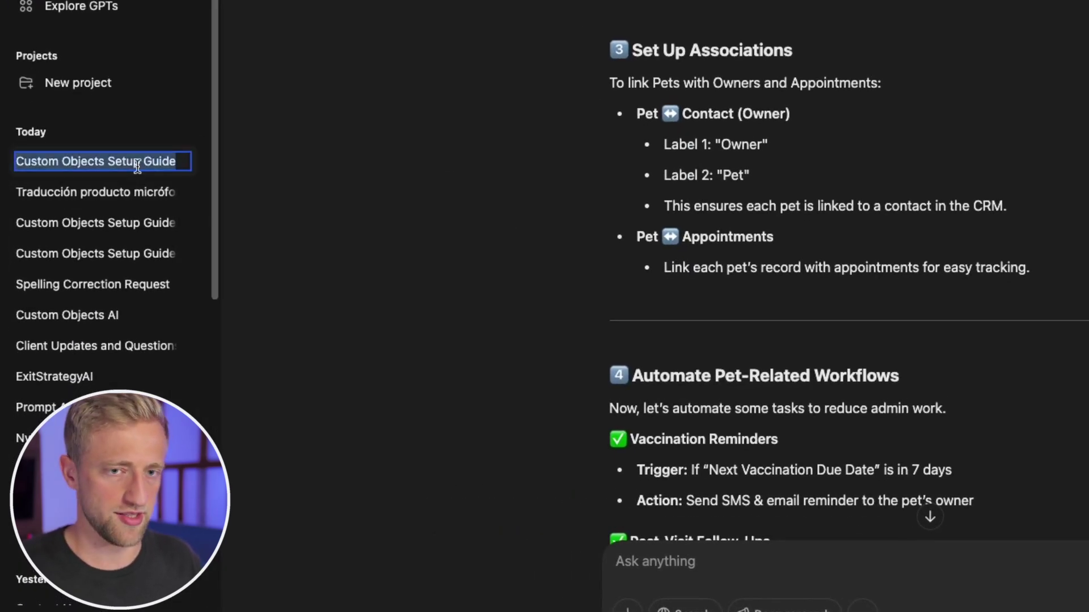
type("Custom Object")
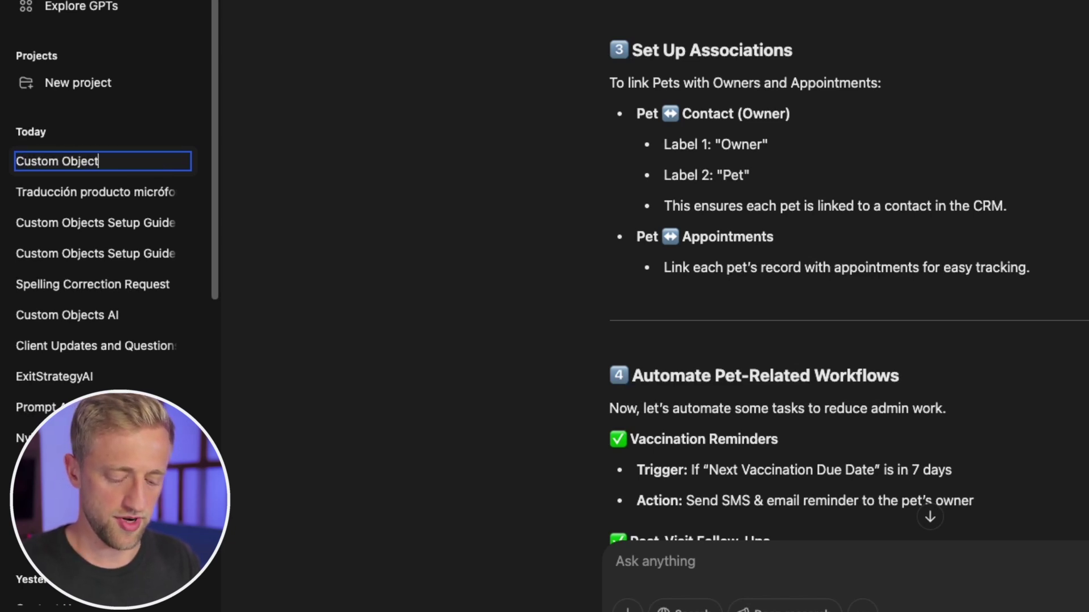
type(" AI")
key("Return")
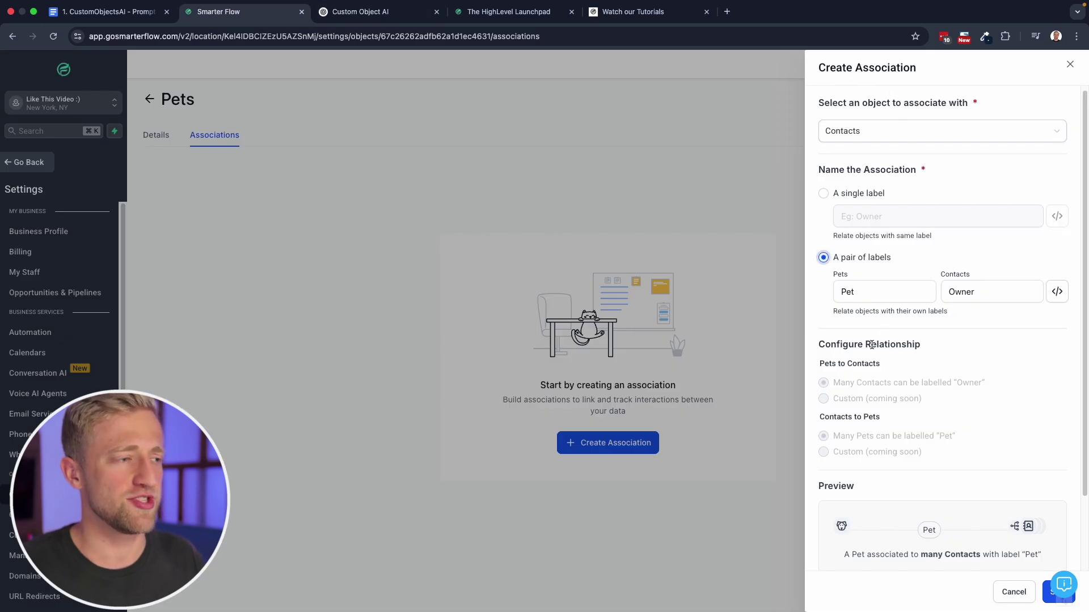
scroll(871, 344, "down", 3)
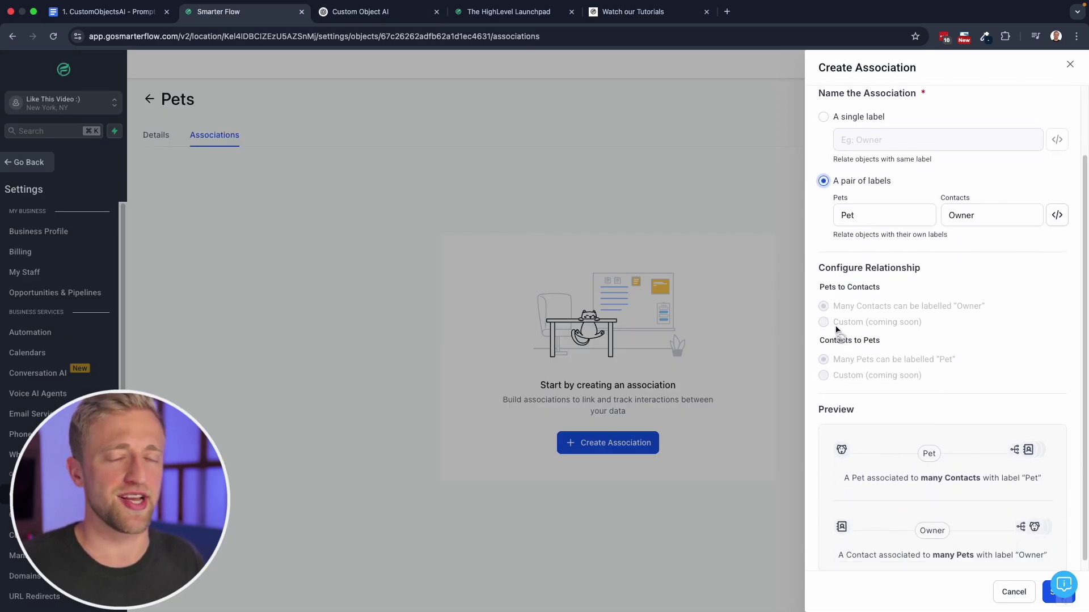
scroll(897, 337, "down", 1)
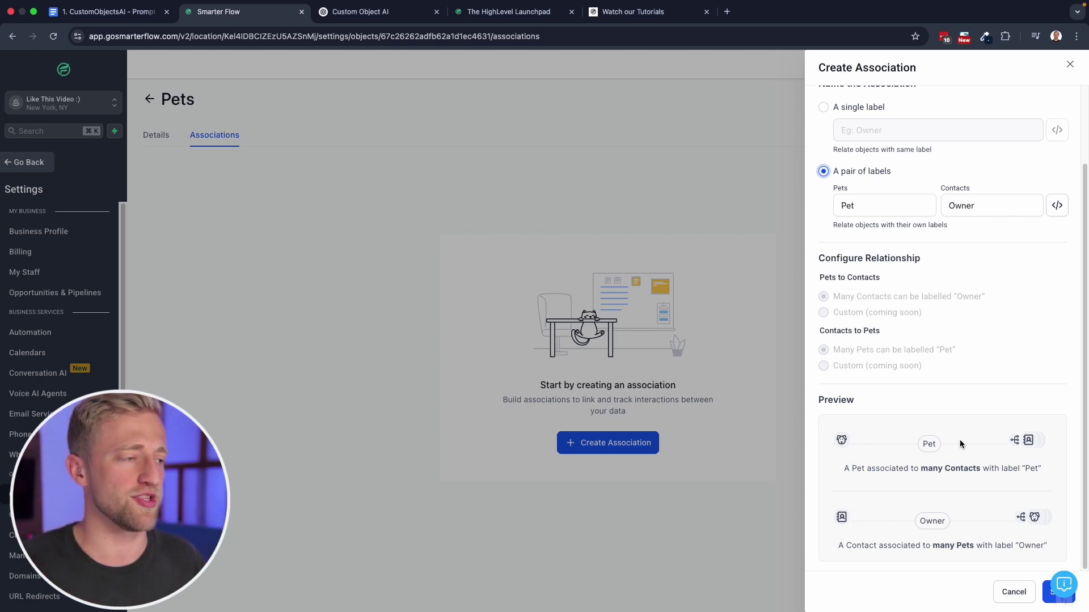
left_click(1059, 589)
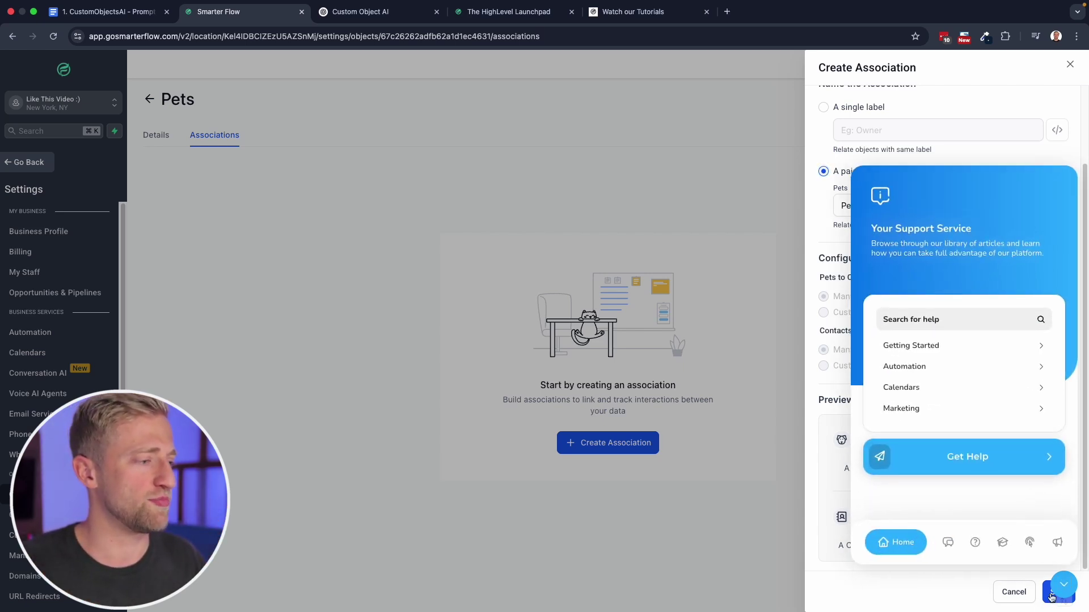
left_click(1055, 594)
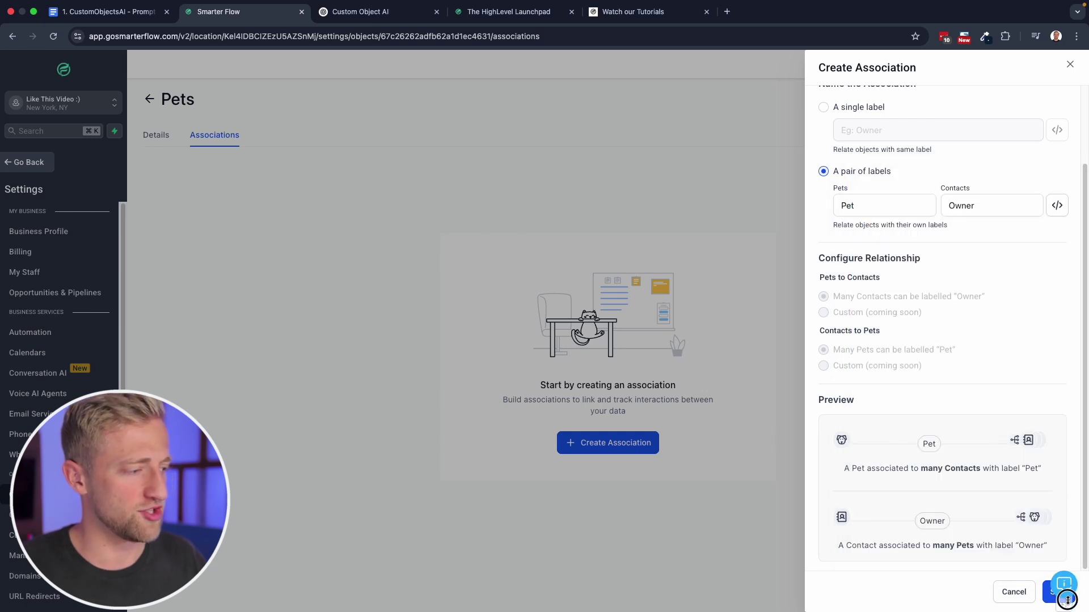
Save the Pet/Owner association with Contacts, then browse the support widget's Chat, Help and Academy tabs
left_click(1056, 600)
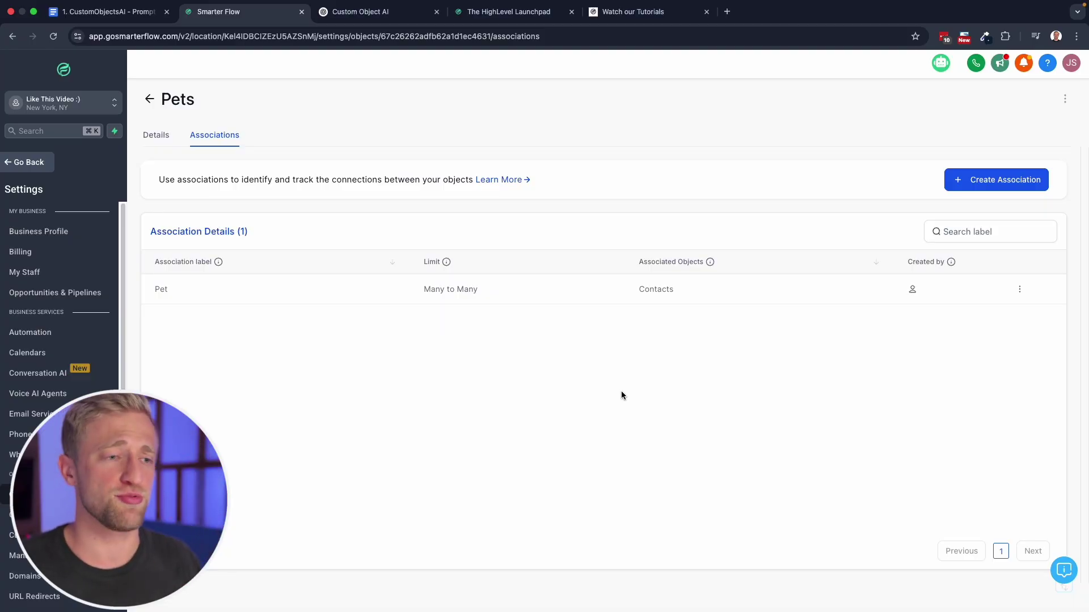
left_click(1064, 571)
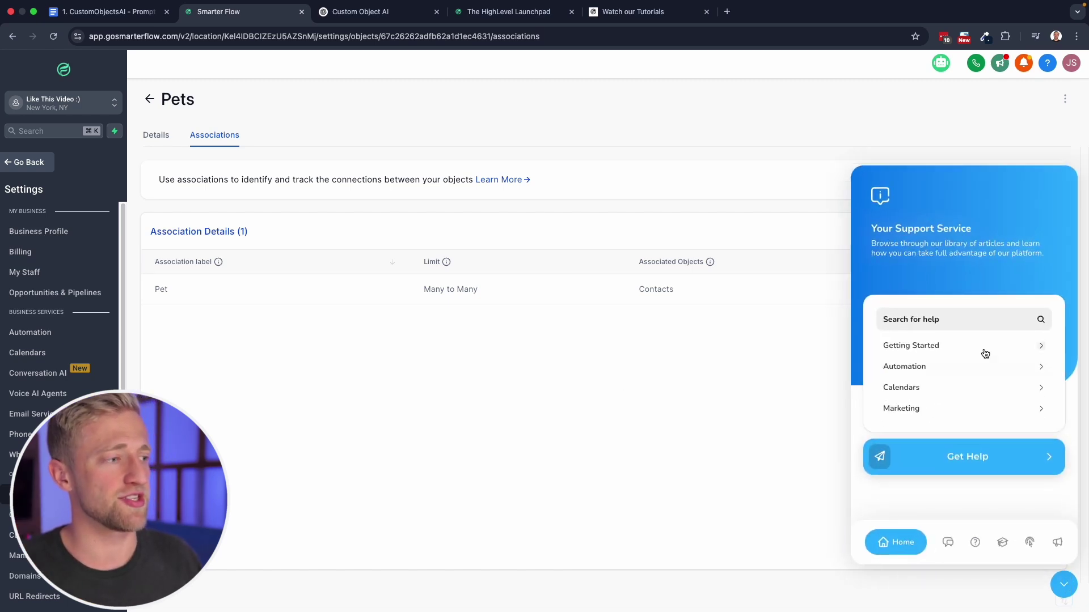
left_click(947, 543)
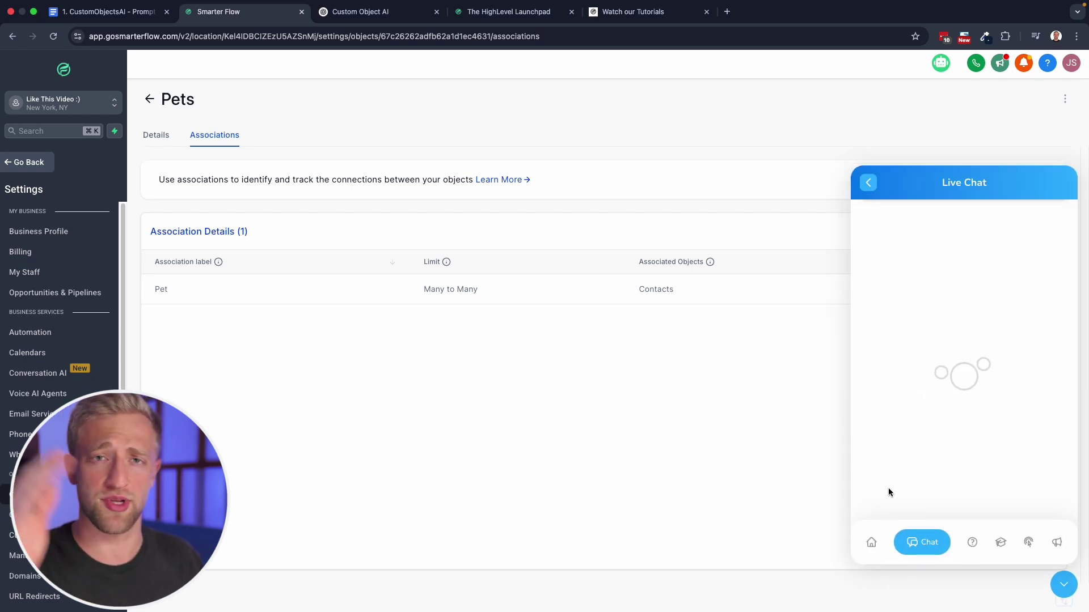
left_click(971, 543)
left_click(999, 542)
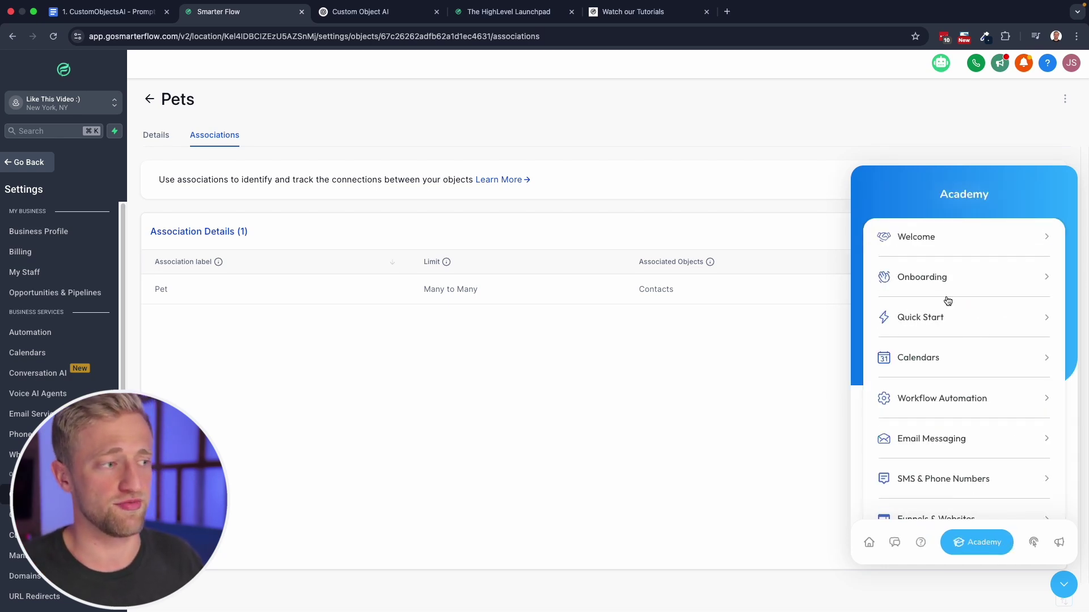
left_click(1065, 585)
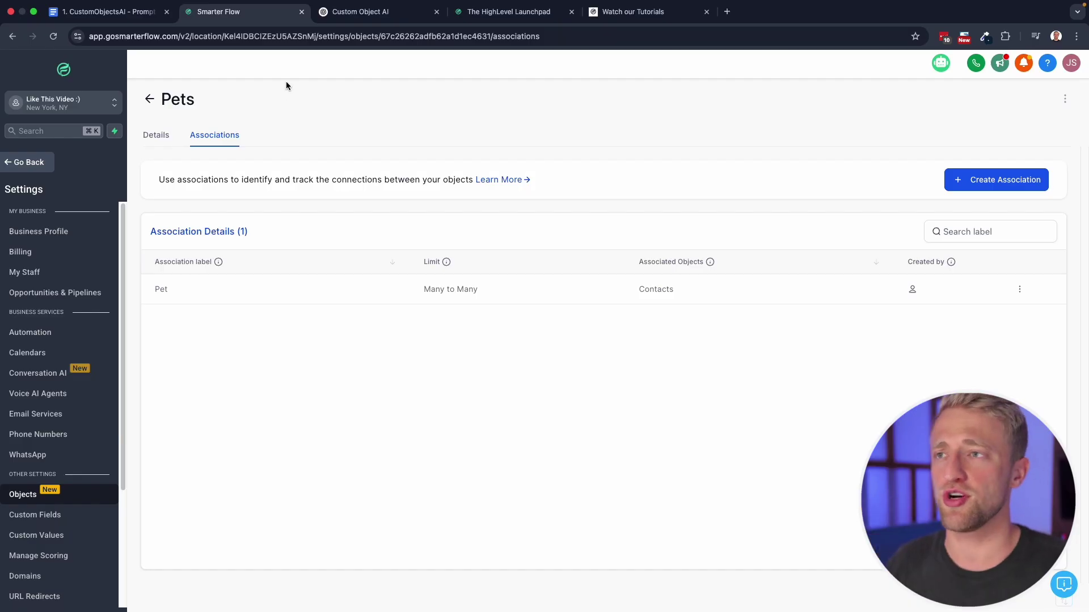
Switch to the HighLevel Launchpad community tab
left_click(510, 12)
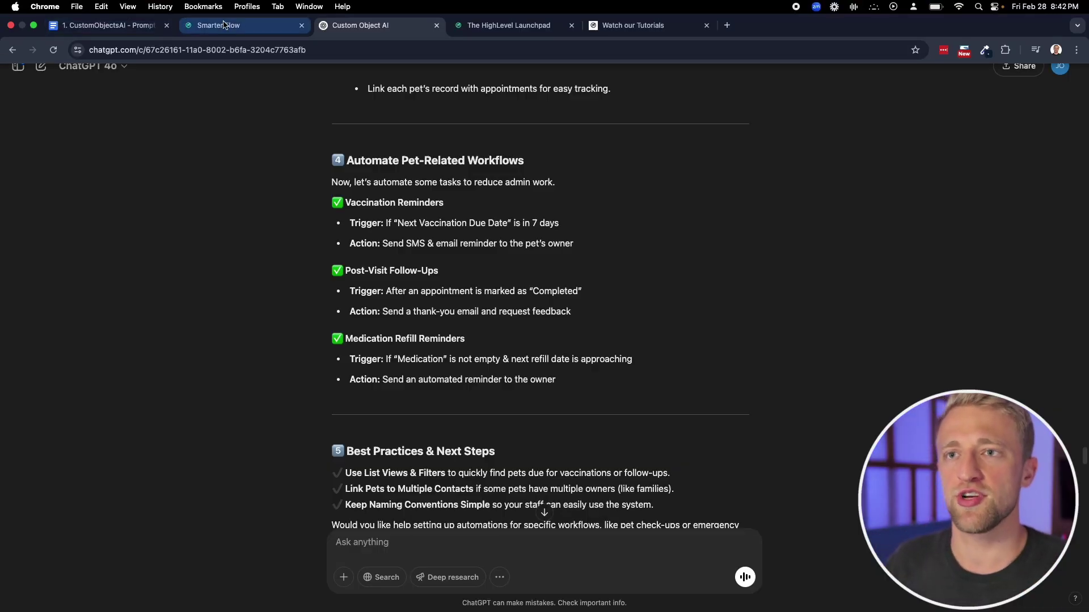
From the Smarter Flow workflow list, create a new Pets based workflow (Beta)
left_click(224, 25)
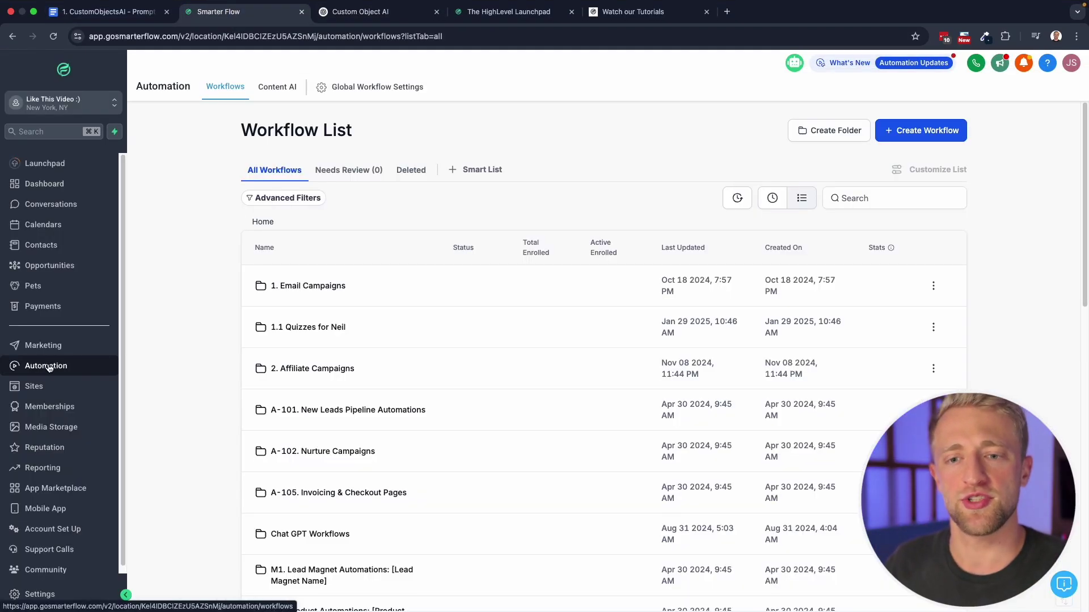
left_click(906, 137)
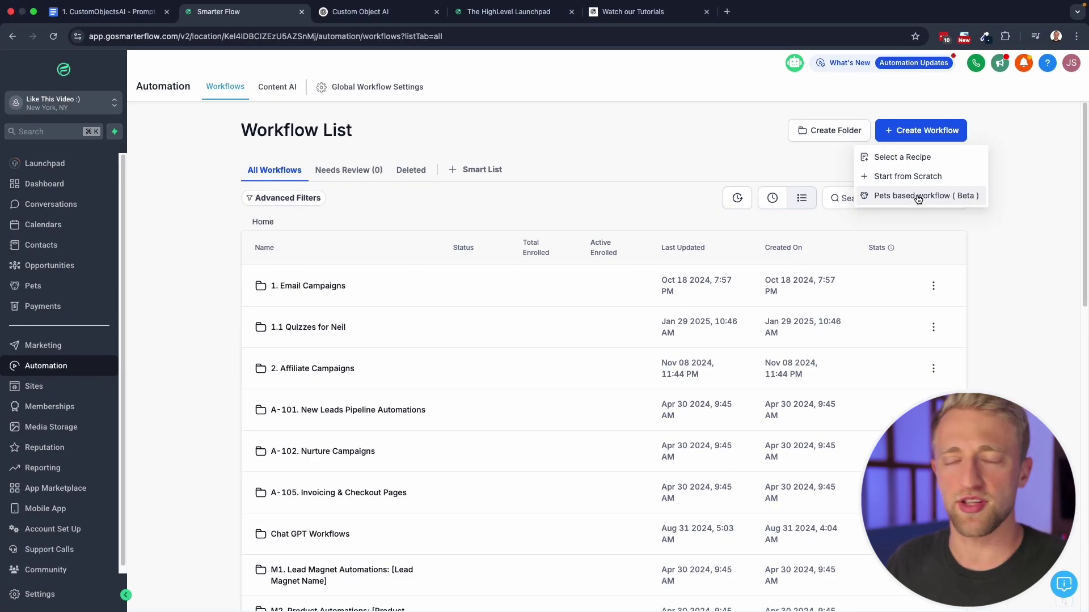
left_click(918, 197)
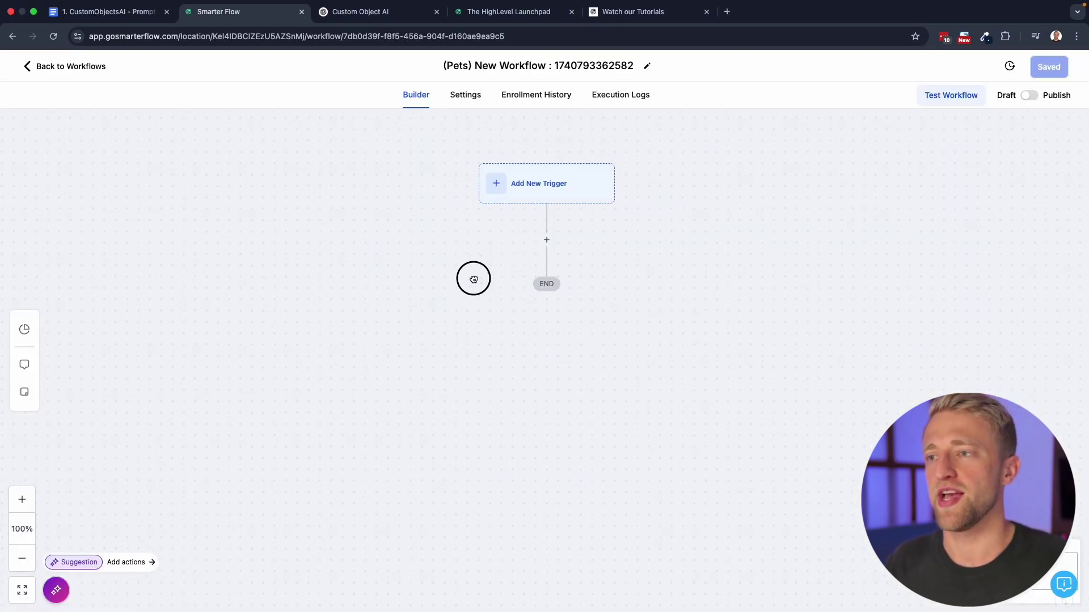
left_click_drag(473, 279, 476, 326)
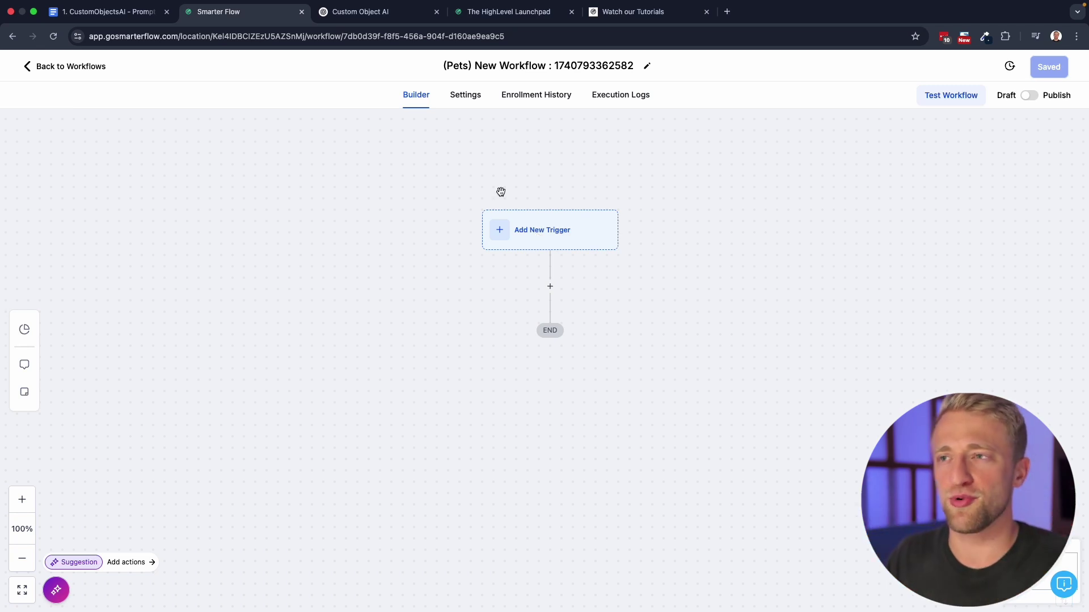
Open the Automation Unleashed course from the tutorials page and browse its seven workflow lessons
left_click(633, 12)
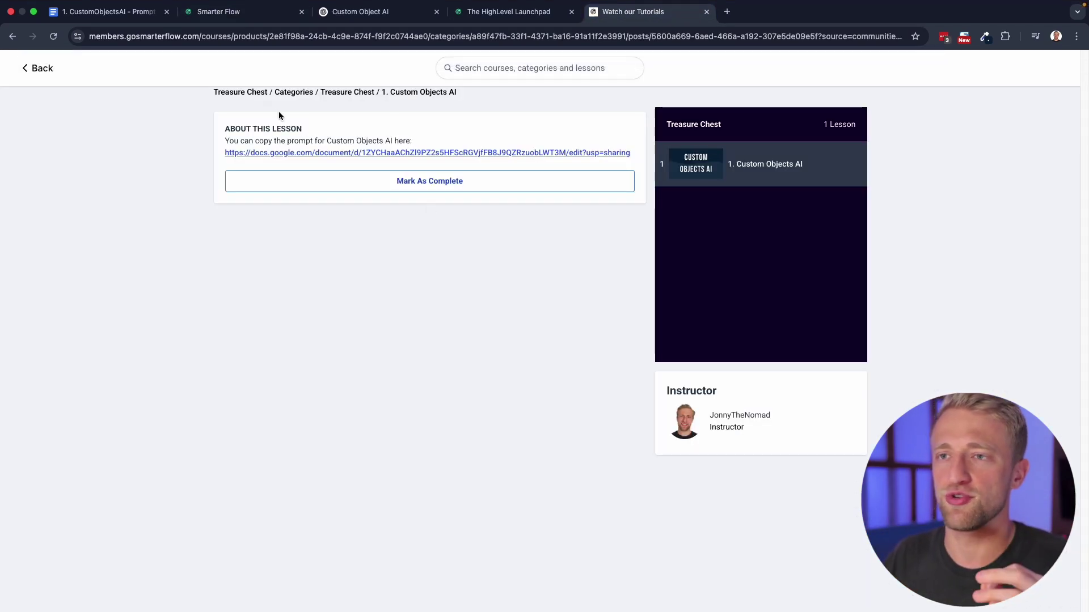
left_click(47, 70)
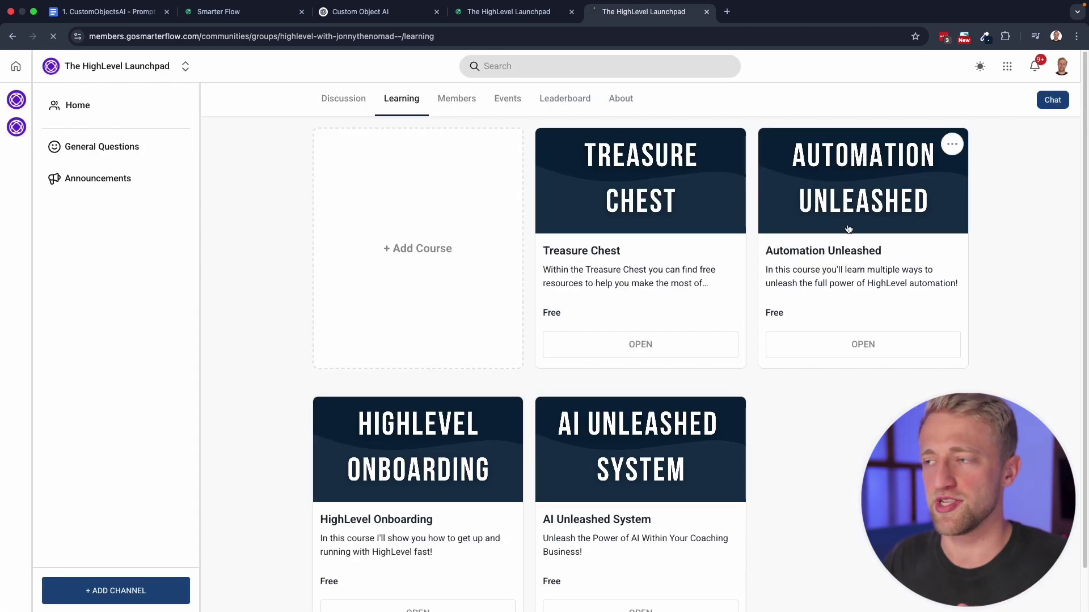
left_click(848, 229)
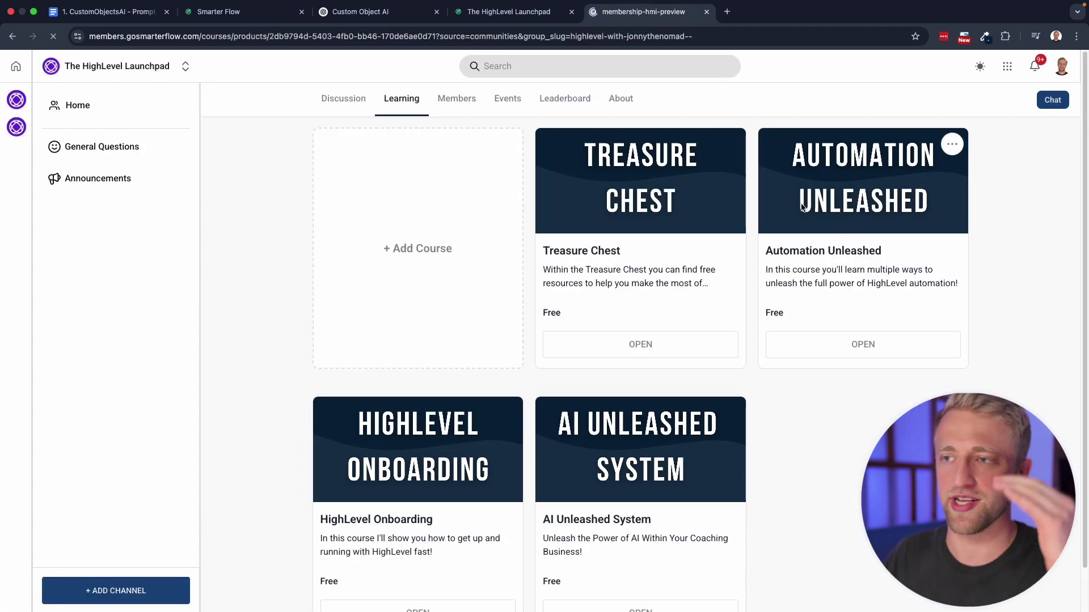
scroll(669, 374, "down", 5)
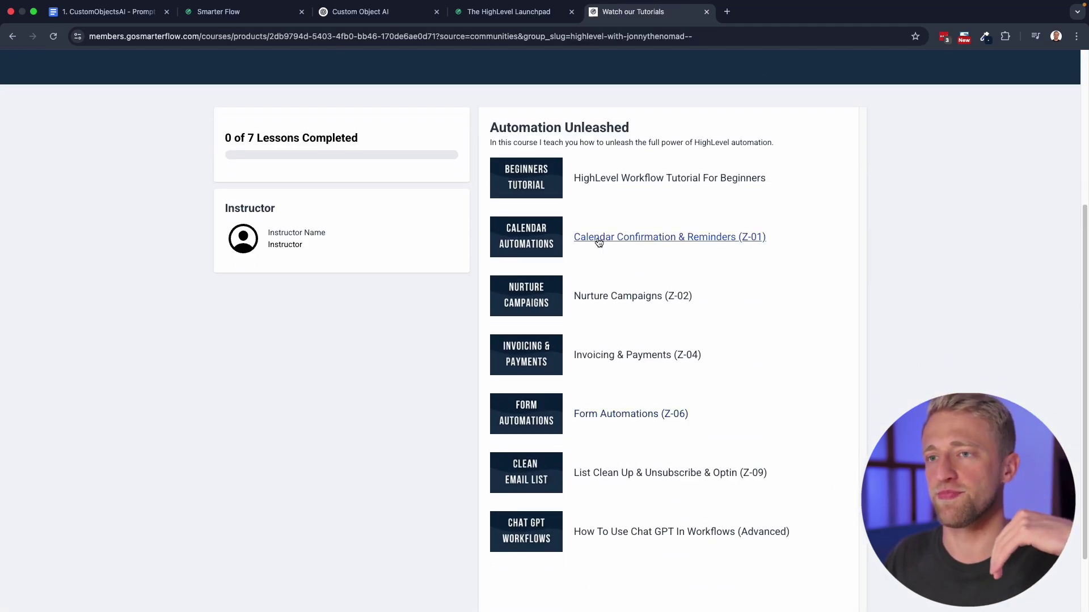
scroll(596, 241, "up", 5)
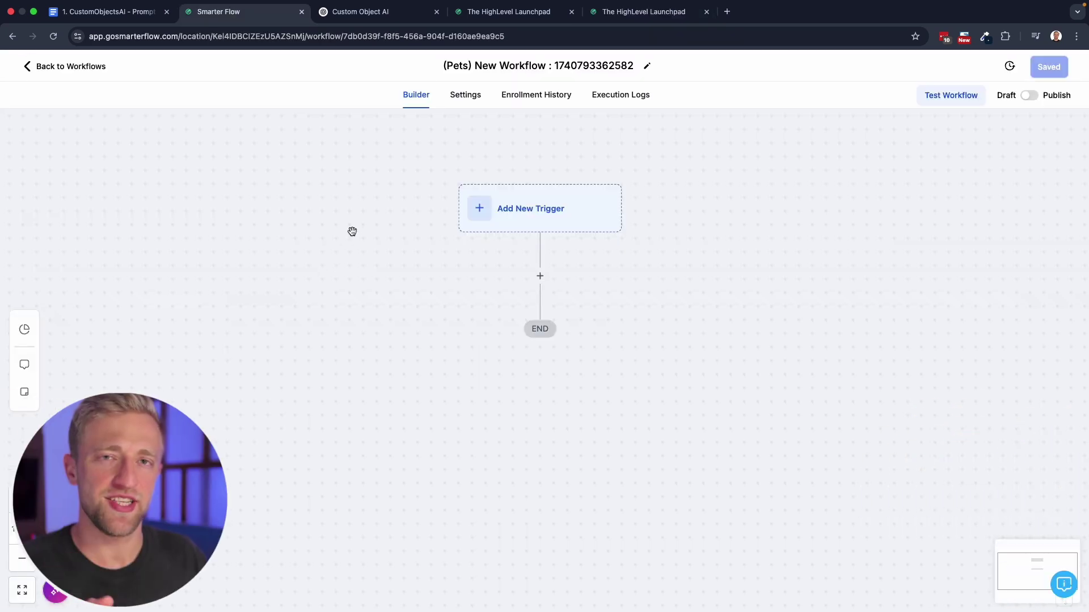
Add a Pet Changed custom-object trigger to the Pets workflow, then bring ChatGPT forward
left_click(531, 215)
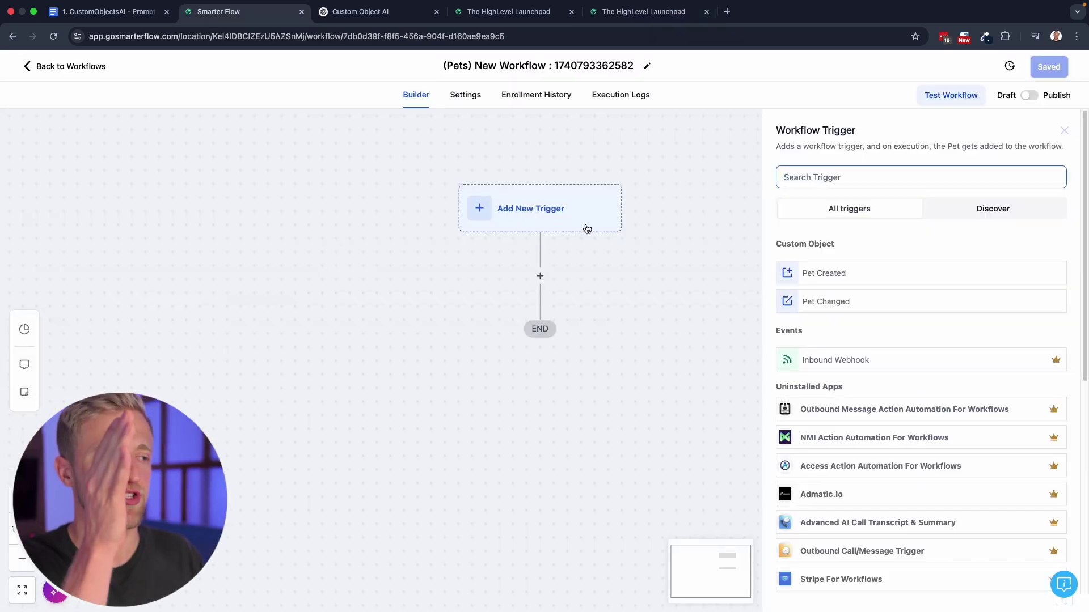
left_click(823, 303)
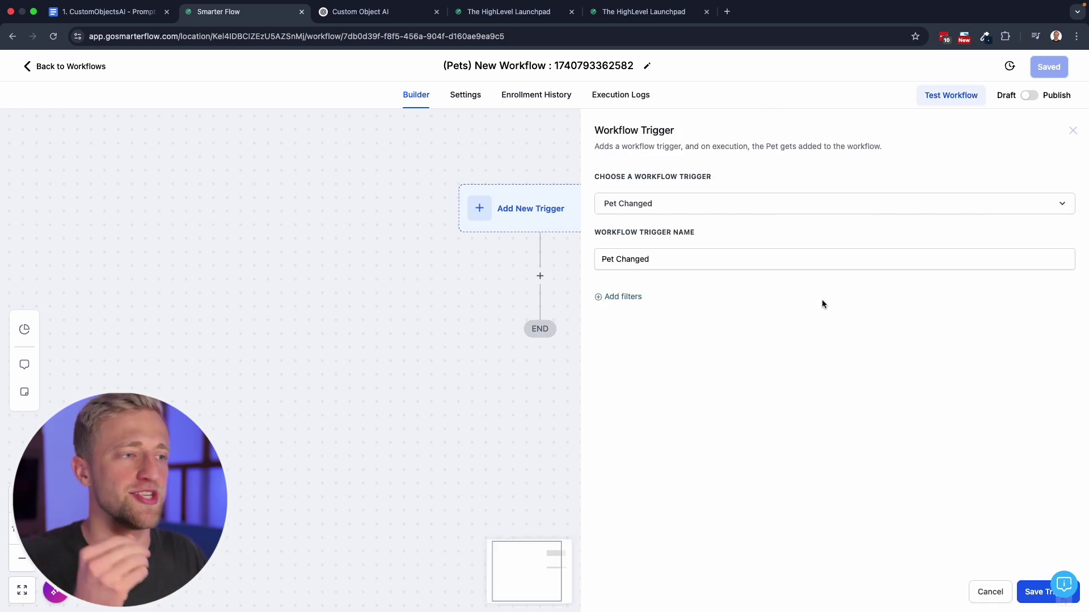
left_click(363, 12)
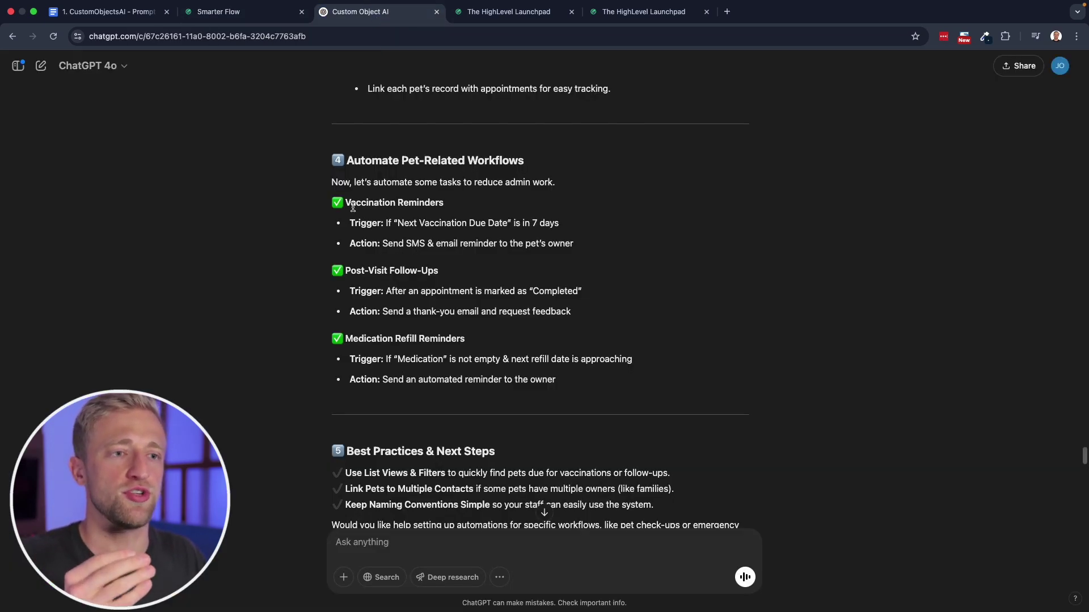
Review ChatGPT's Vaccination Reminders idea and its Next Vaccination Due Date field against the workflow builder
left_click_drag(347, 203, 442, 206)
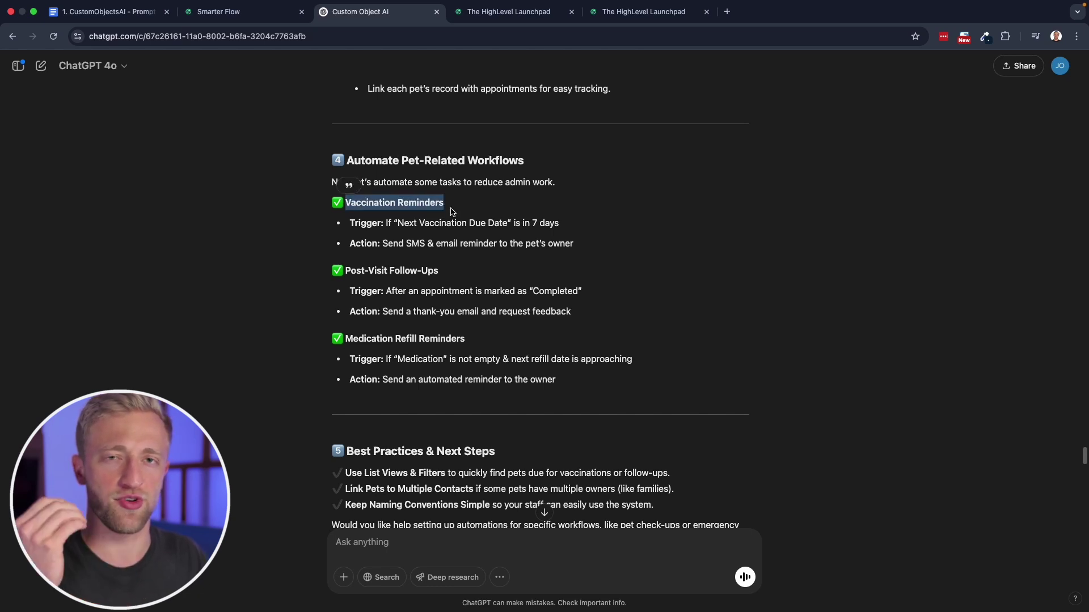
left_click(471, 220)
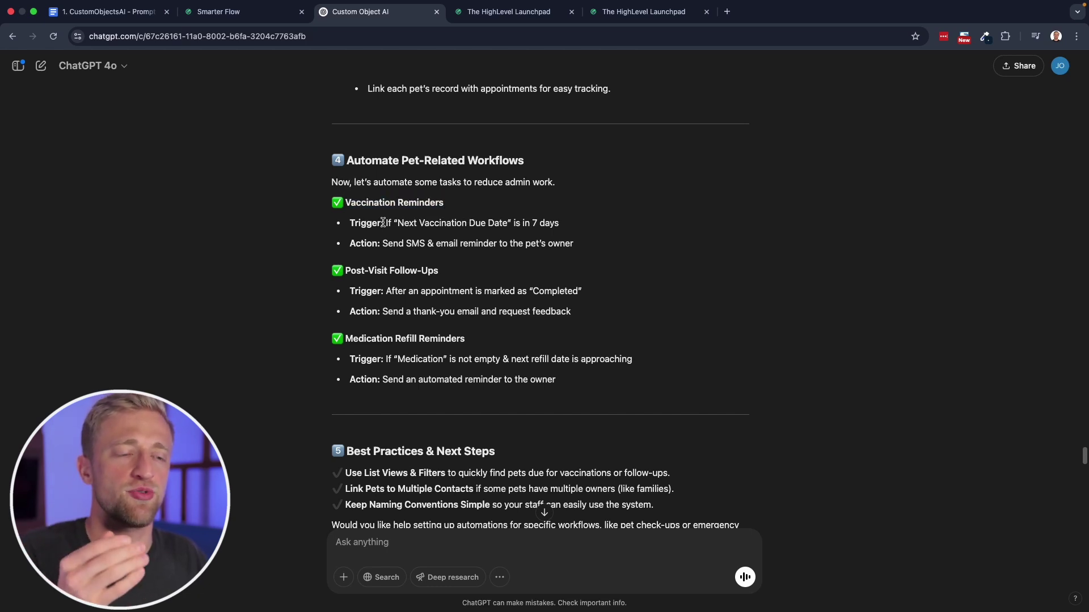
left_click_drag(399, 223, 499, 221)
left_click(574, 226)
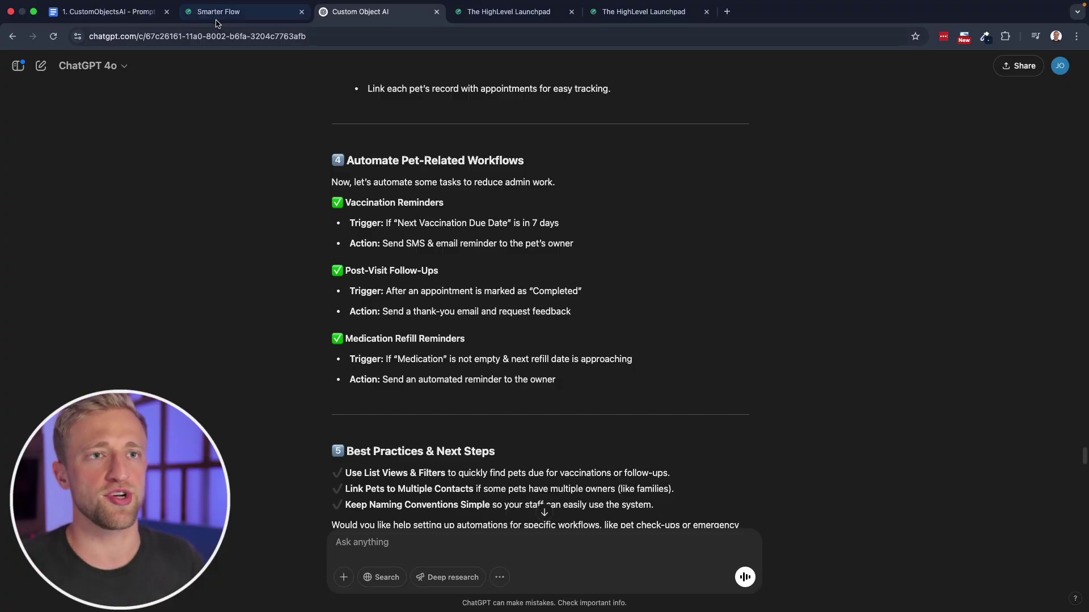
left_click(219, 17)
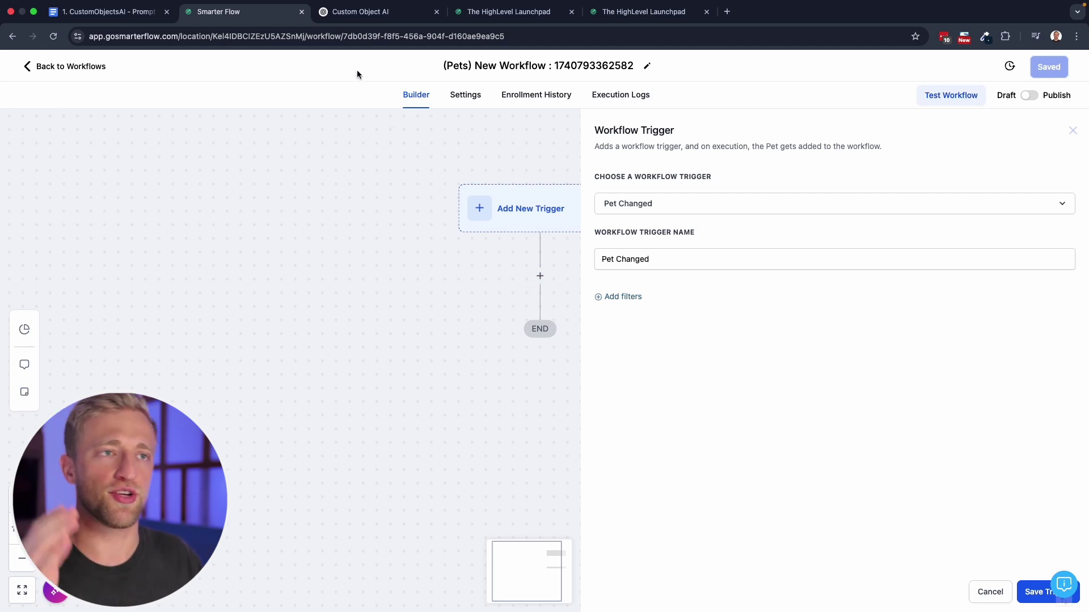
left_click(355, 14)
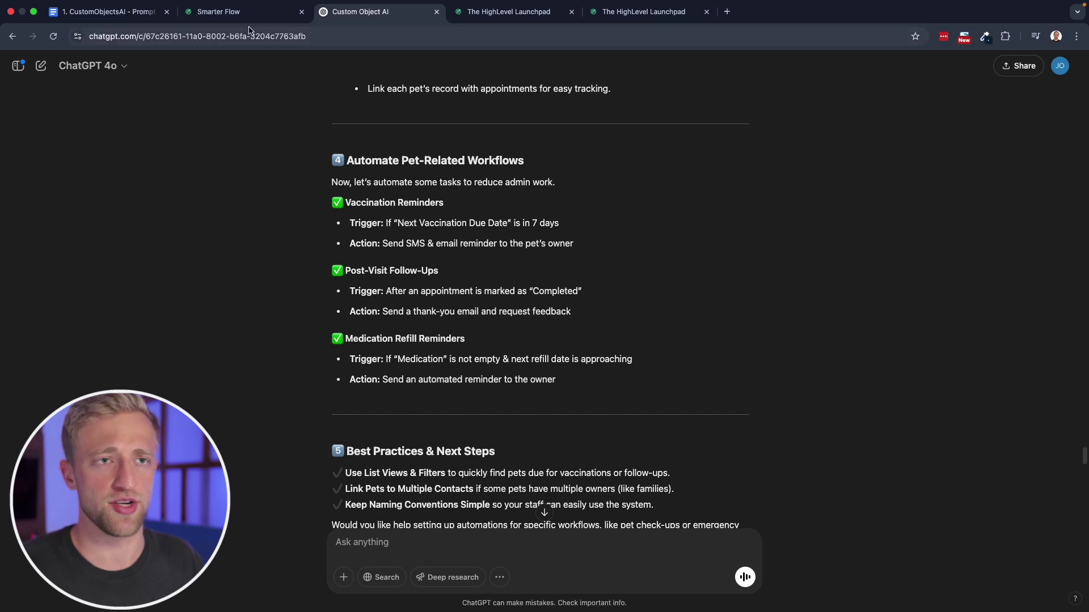
Filter the Pet Changed trigger on Animal 'Has changed to', view cat/dog/kangaroo values, then cancel
left_click(230, 19)
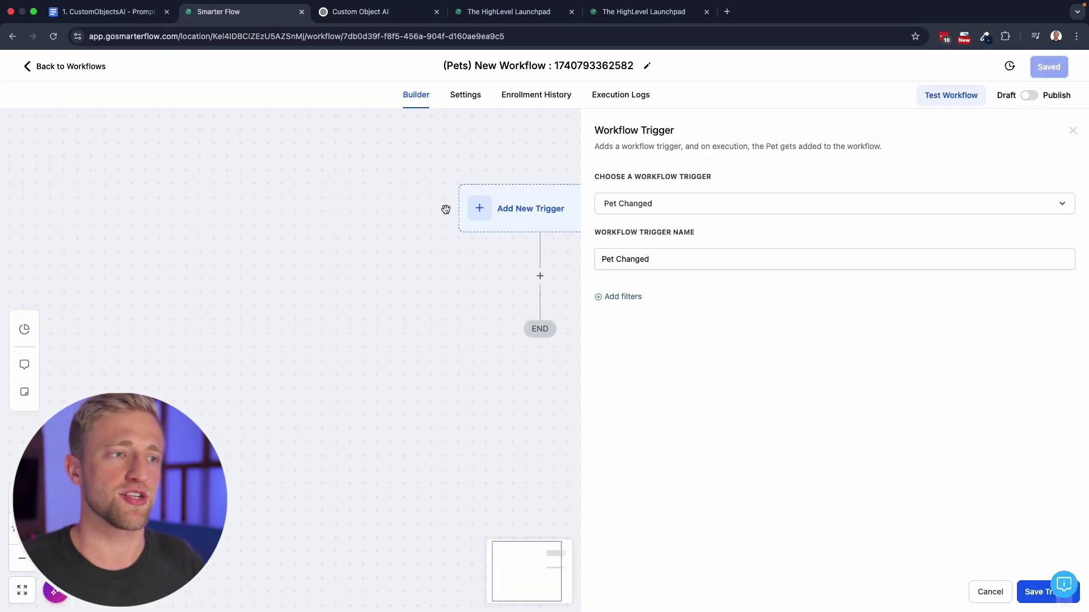
left_click(601, 297)
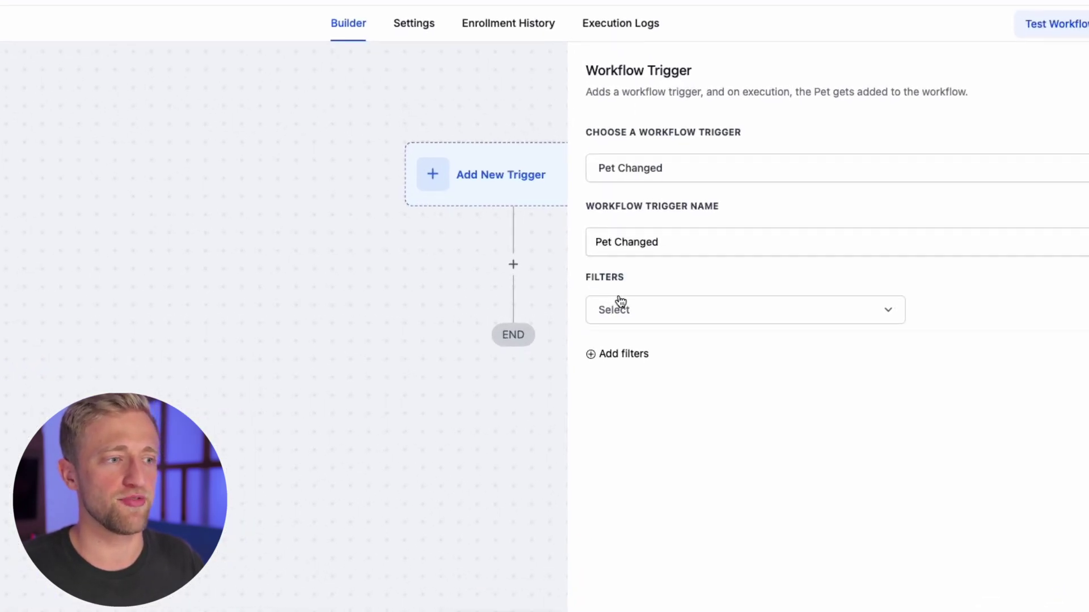
left_click(636, 314)
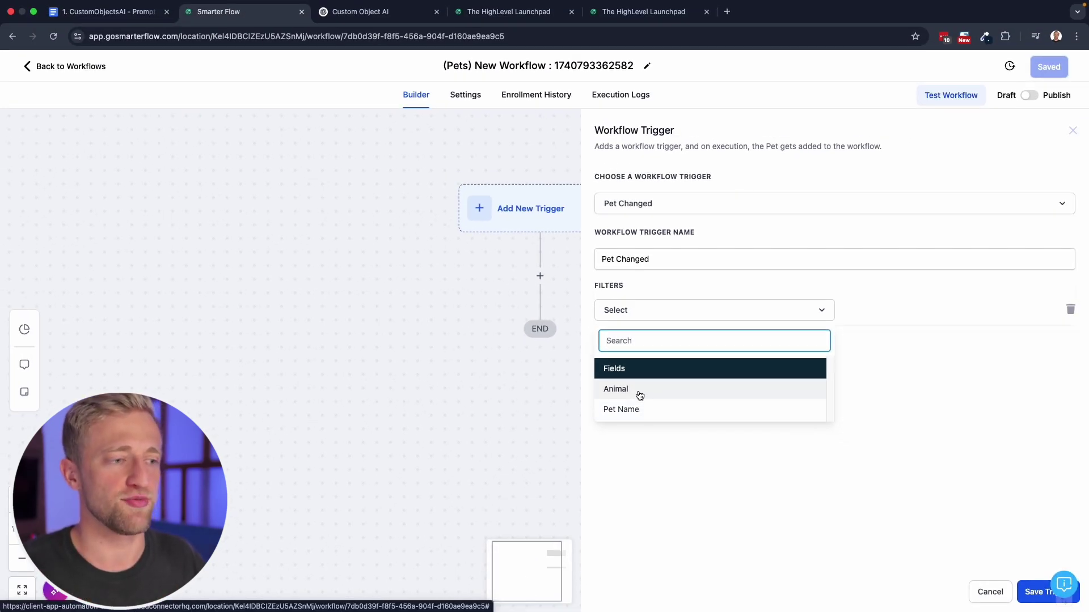
left_click(639, 396)
left_click(689, 312)
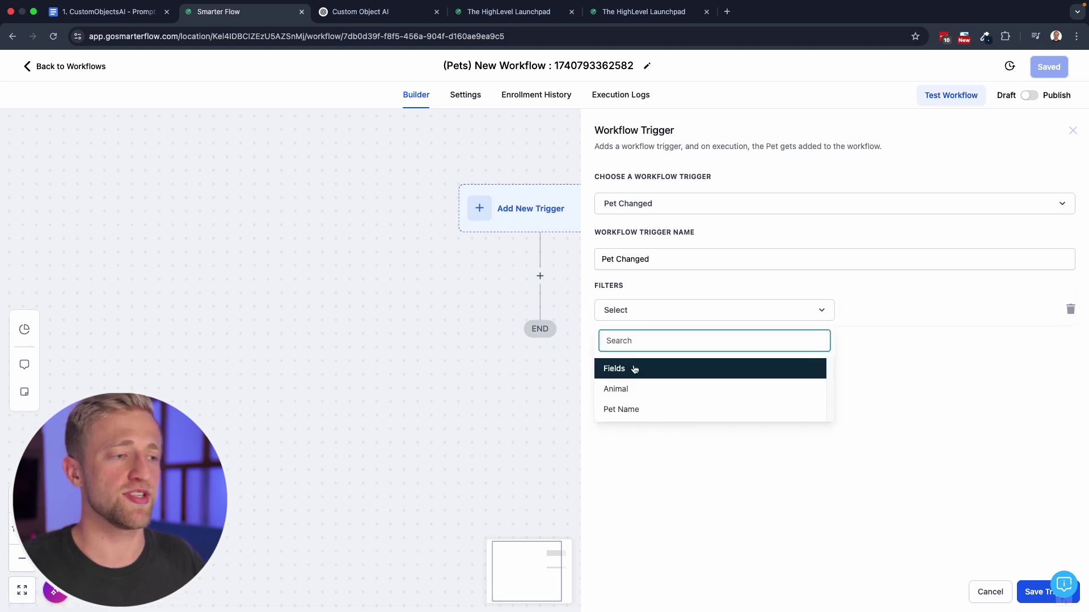
left_click(629, 388)
left_click(891, 310)
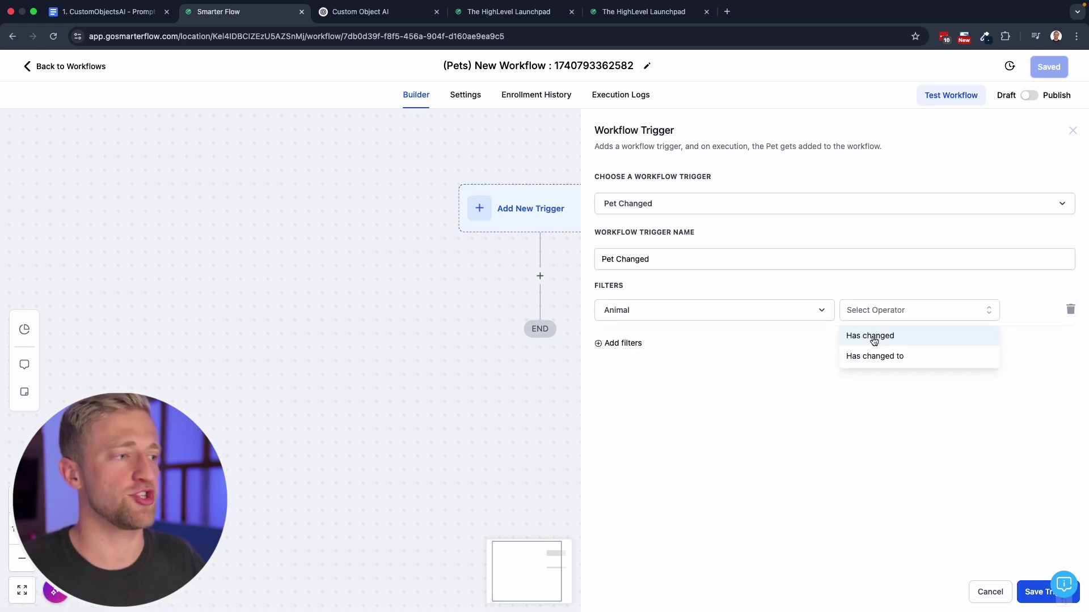
left_click(884, 357)
left_click(958, 313)
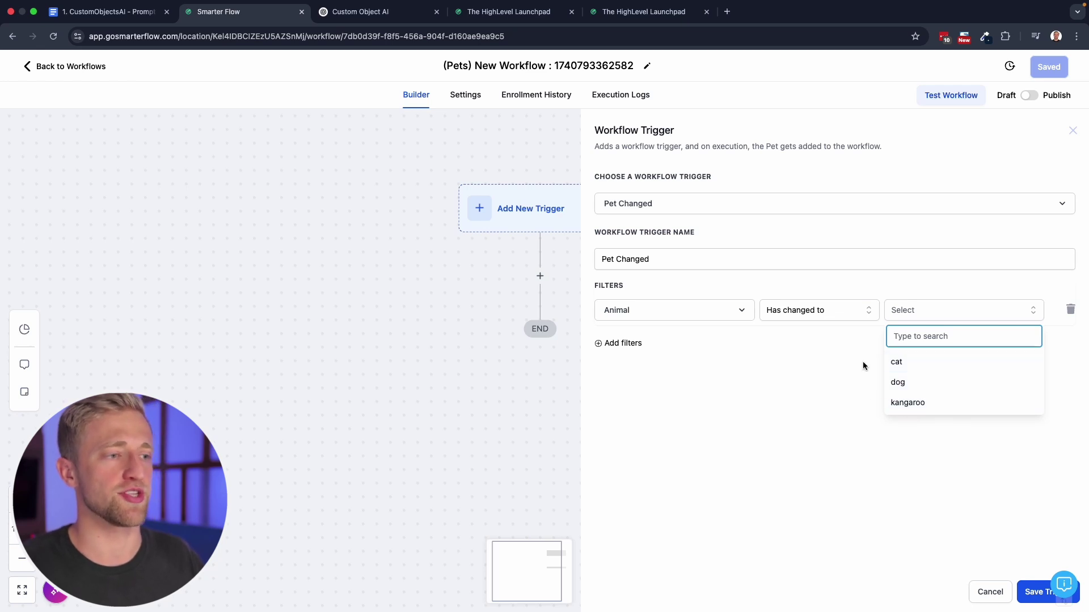
left_click(993, 600)
Open the A-101-1. Status Update Workflow from the A-101. New Leads Pipeline Automations folder
left_click(85, 68)
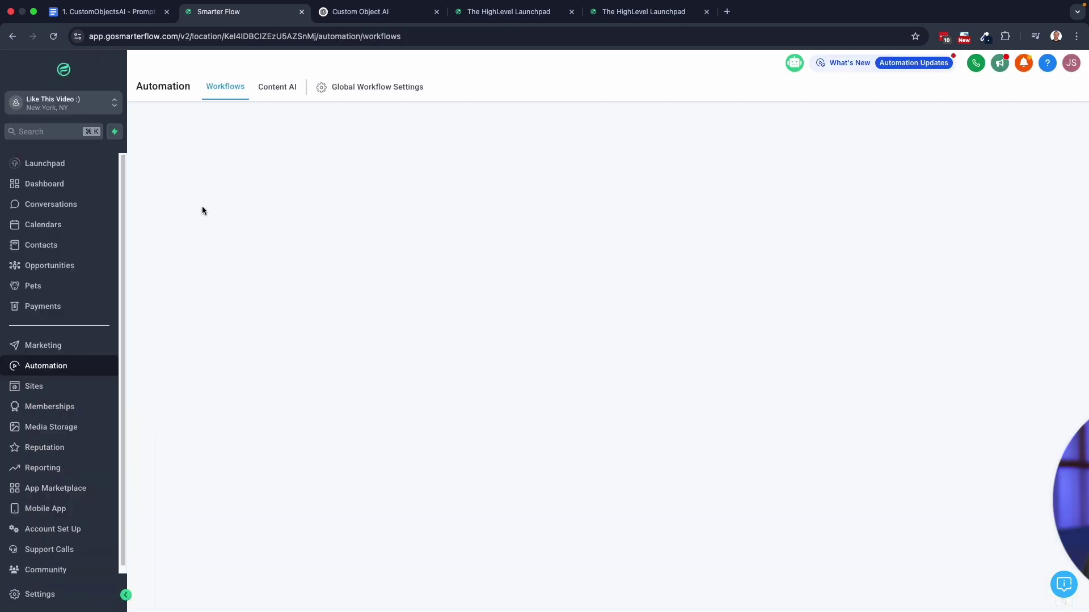
scroll(211, 266, "down", 5)
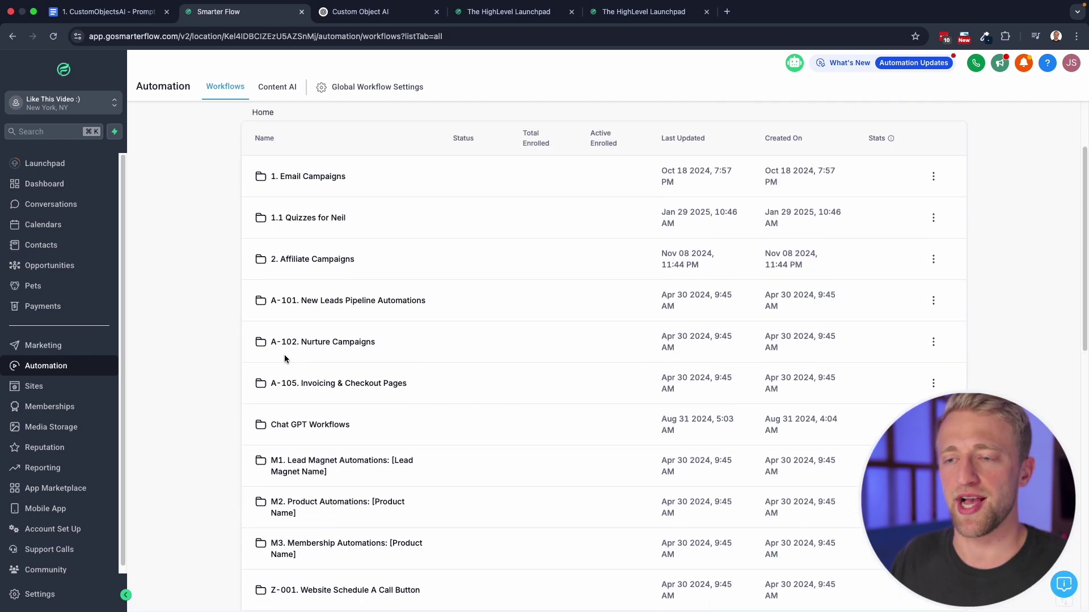
scroll(316, 192, "up", 2)
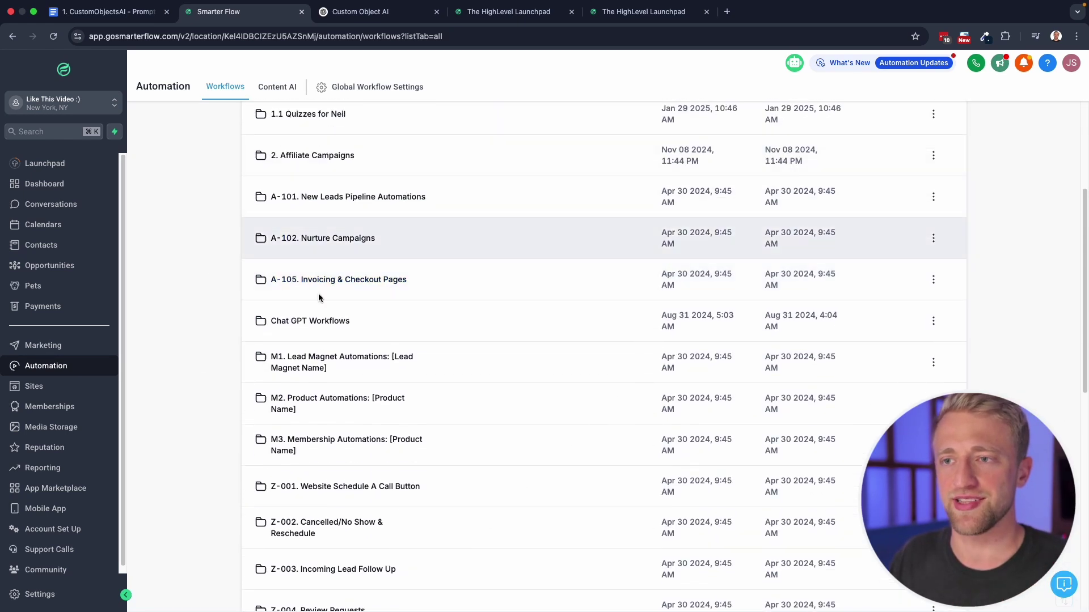
left_click(330, 204)
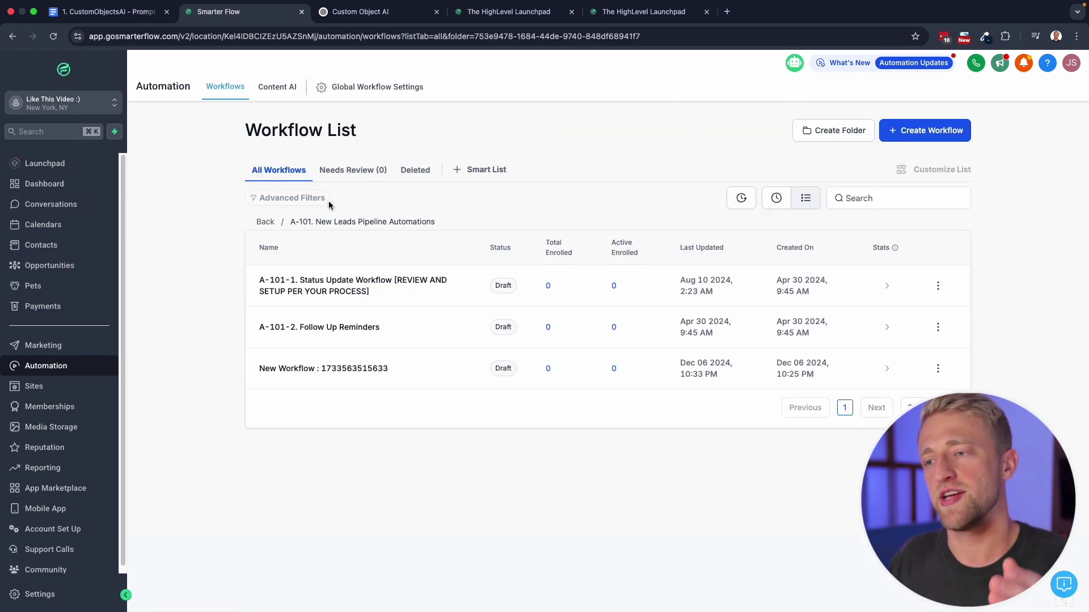
left_click(342, 281)
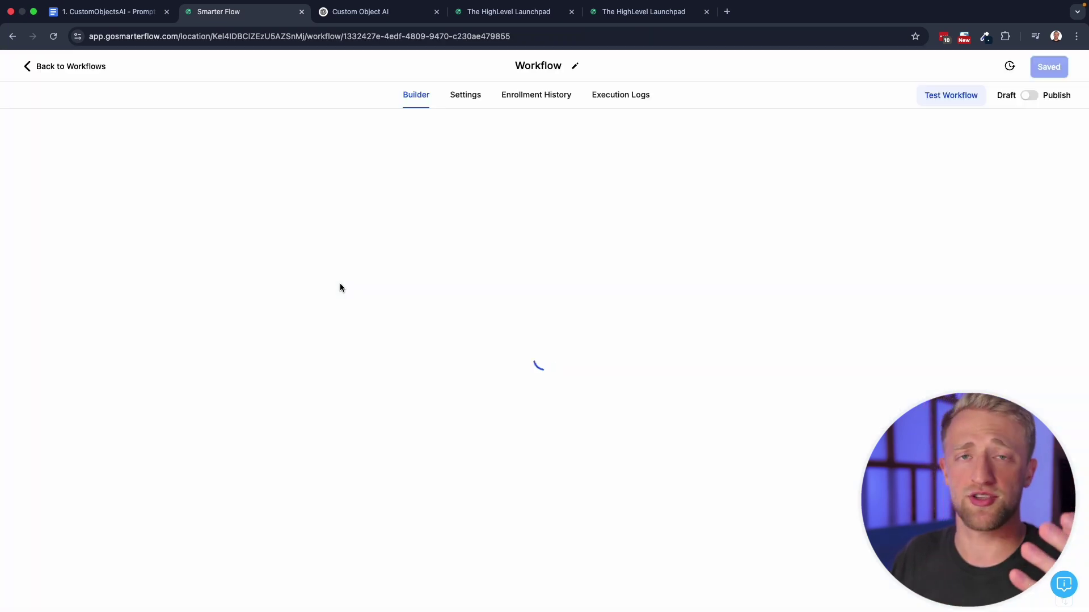
Zoom and pan around the workflow to inspect its branches, such as Showed and Sold!
scroll(342, 287, "down", 3)
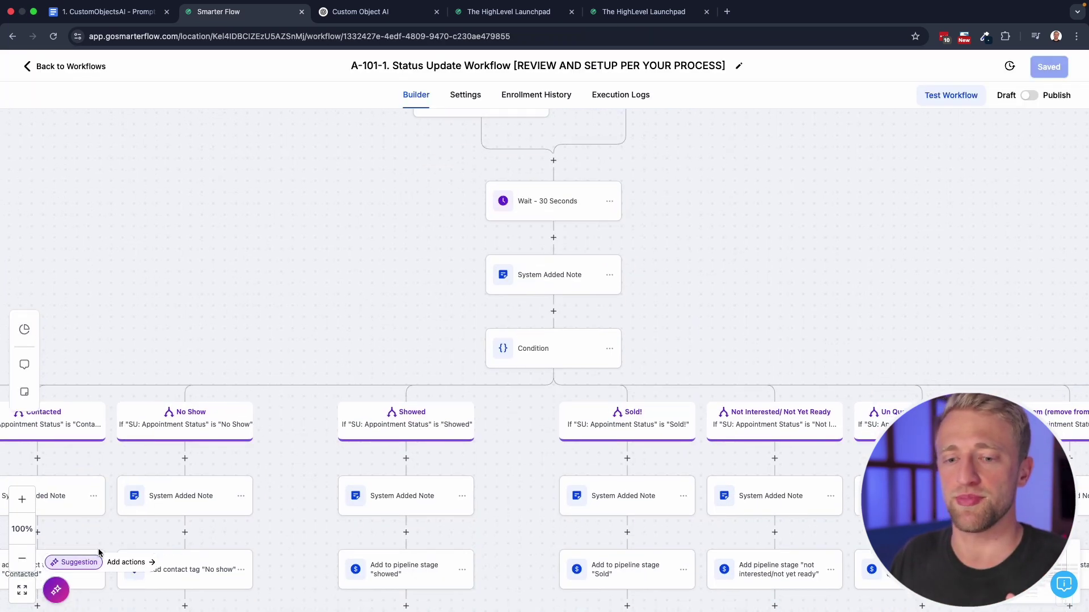
left_click(23, 559)
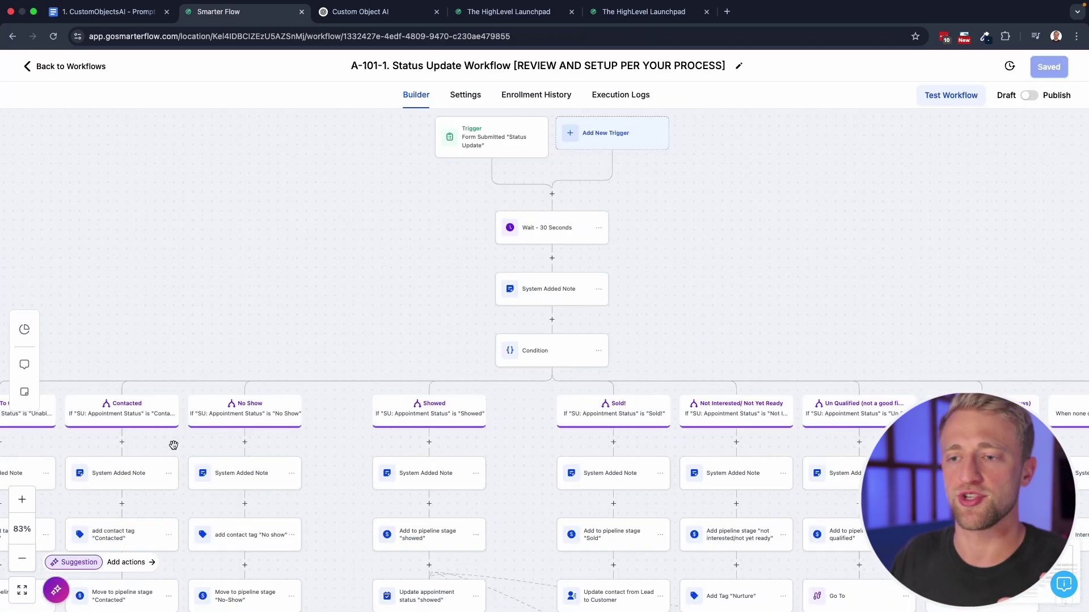
left_click(22, 560)
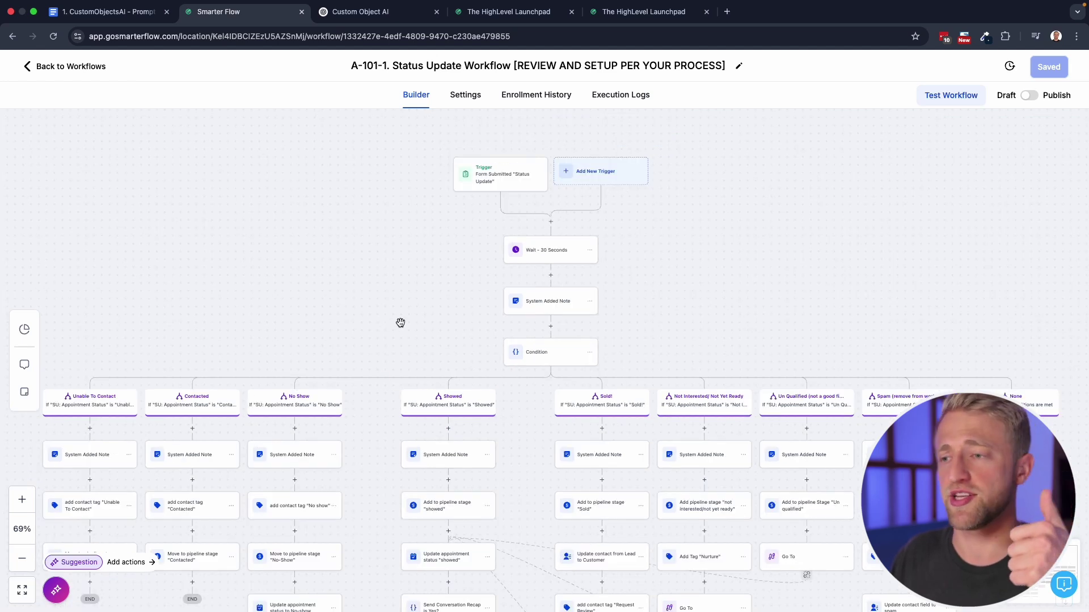
left_click_drag(400, 320, 415, 256)
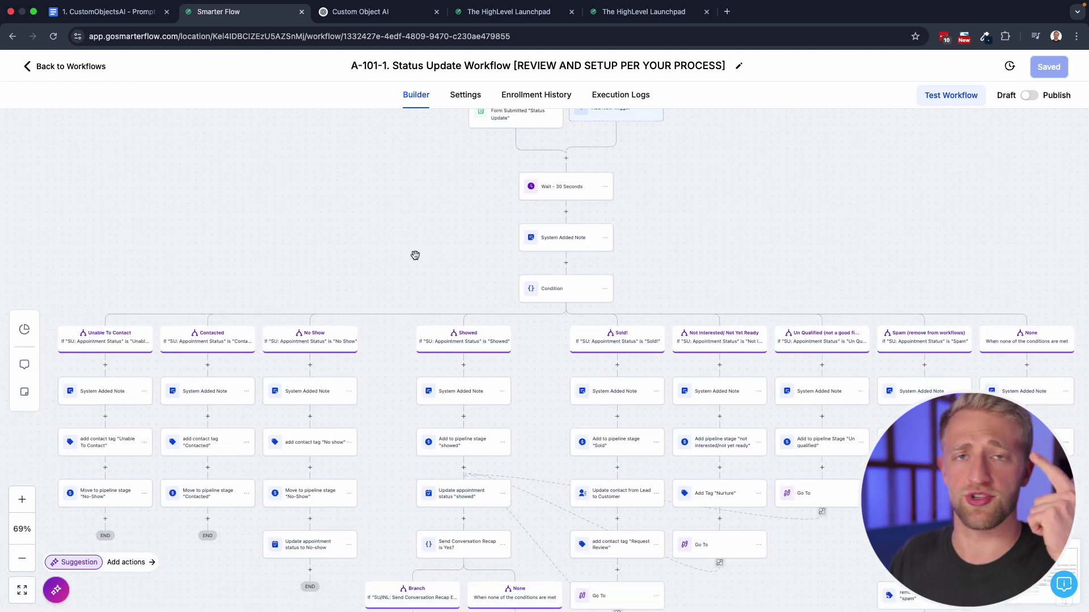
scroll(415, 253, "down", 3)
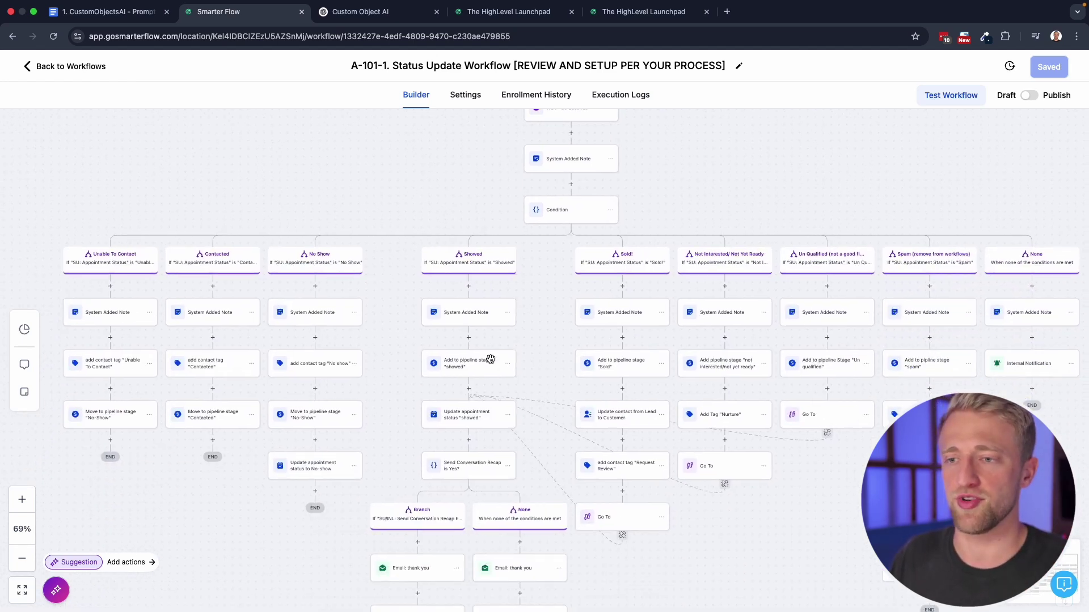
scroll(401, 209, "up", 3)
left_click(22, 501)
left_click_drag(374, 404, 401, 267)
scroll(359, 231, "down", 1)
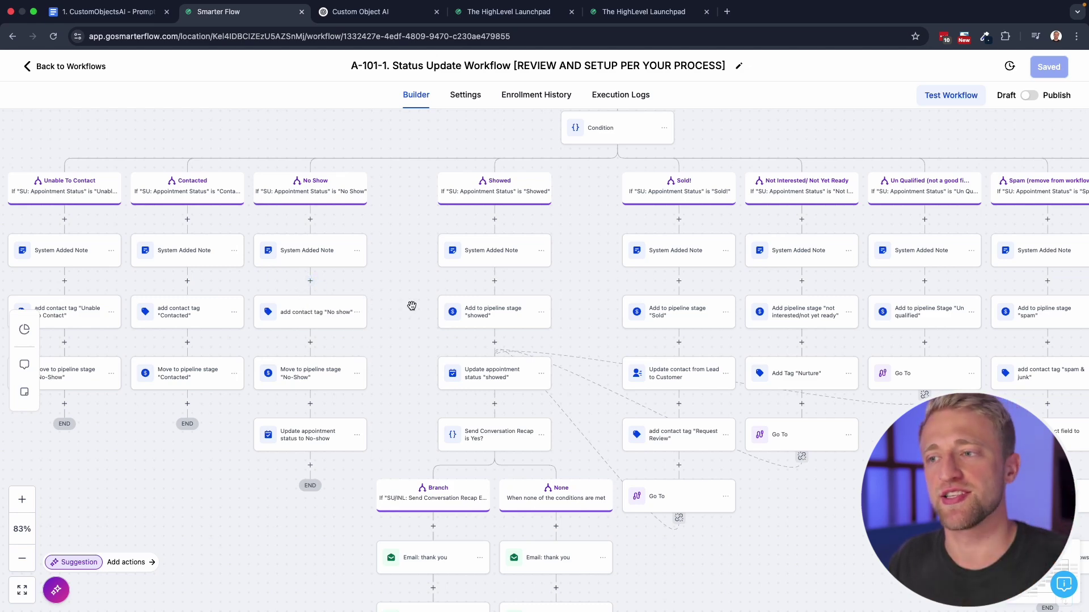
scroll(92, 430, "down", 1)
scroll(93, 430, "right", 1)
left_click(24, 499)
scroll(486, 249, "up", 2)
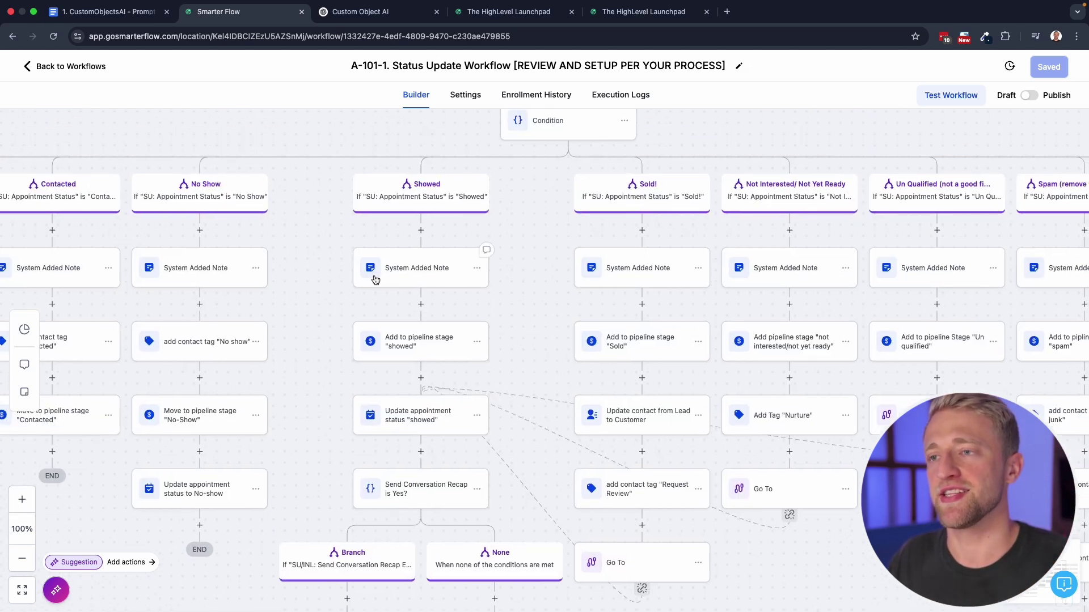
left_click_drag(486, 323, 393, 307)
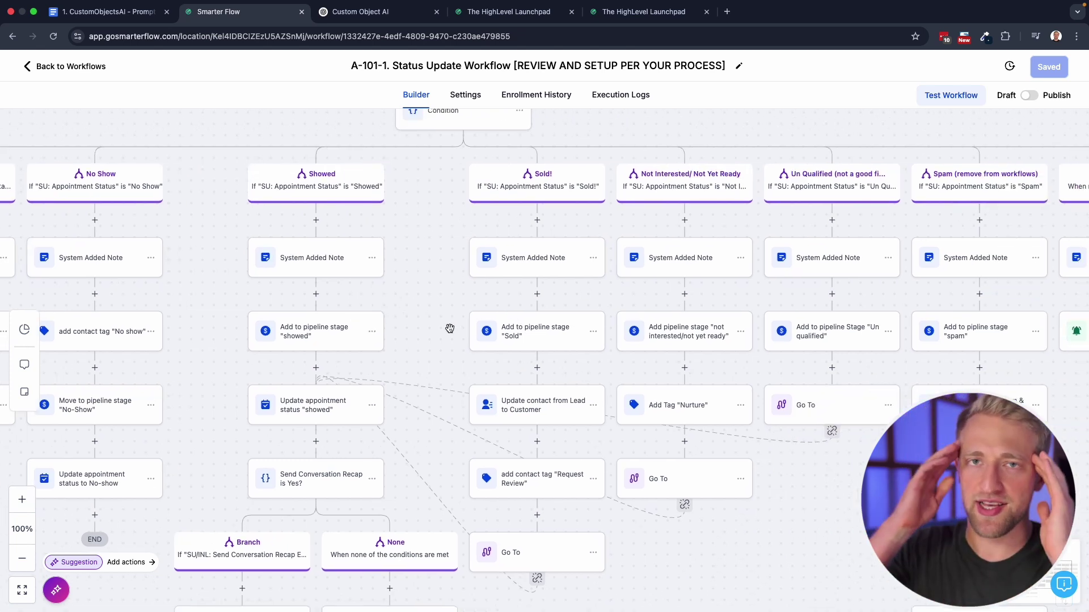
scroll(237, 392, "down", 5)
scroll(236, 392, "left", 5)
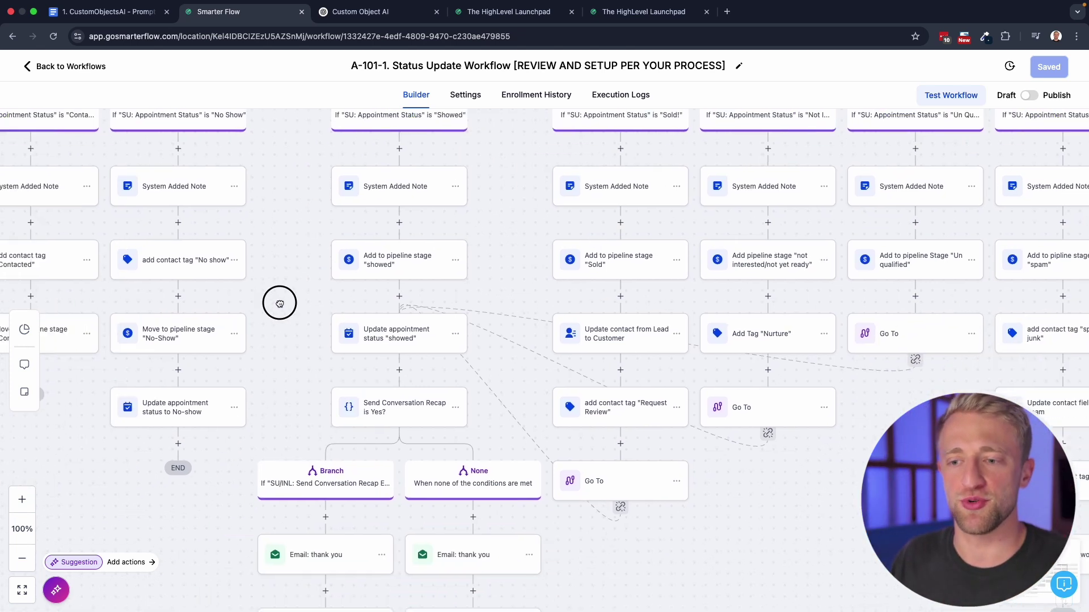
scroll(349, 257, "up", 5)
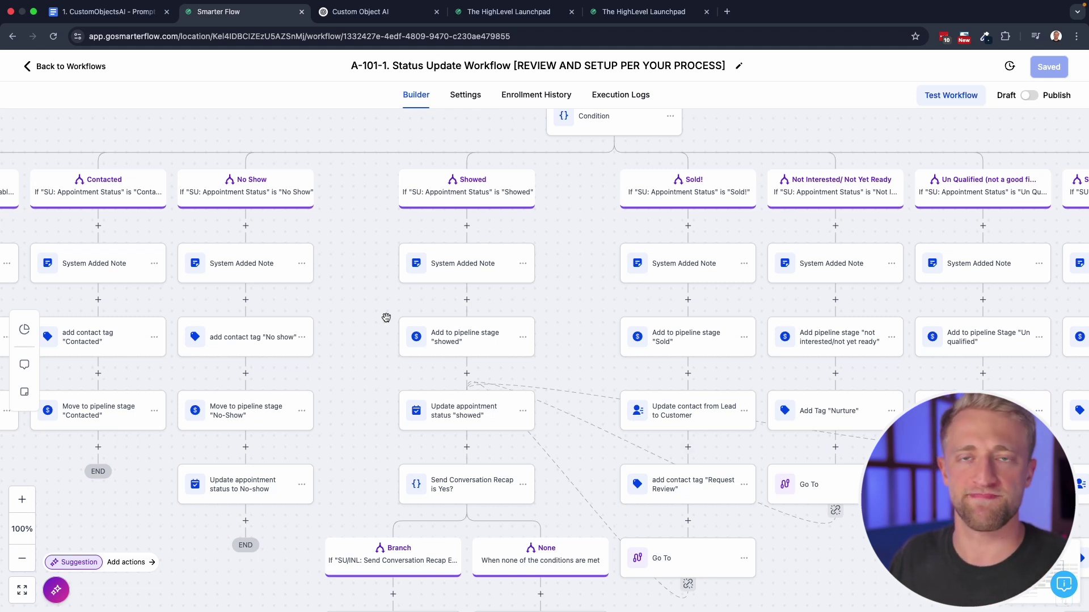
left_click(26, 558)
left_click(28, 558)
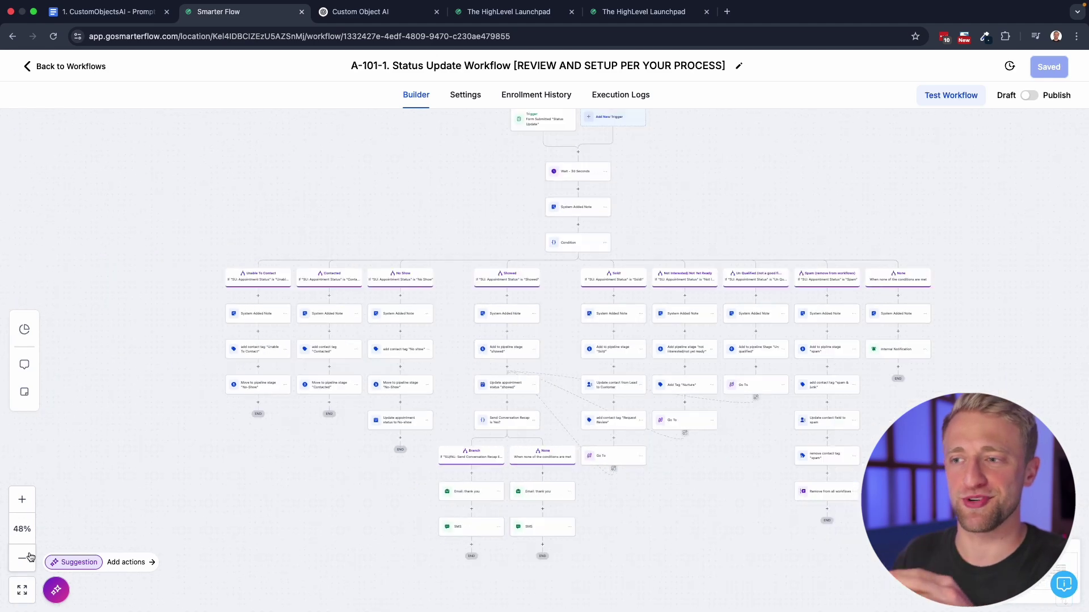
Return to the Custom Object AI chat's pet-related workflow suggestions
left_click(363, 13)
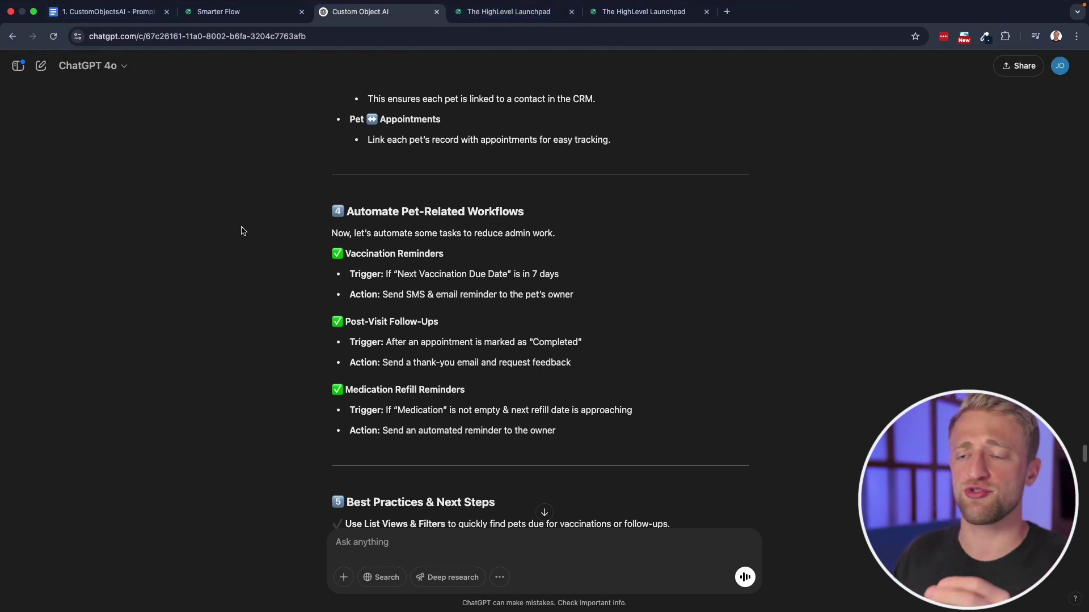
Bring up the CustomObjectsAI prompt document, deselect its text, and scroll to the opening instructions
left_click(118, 13)
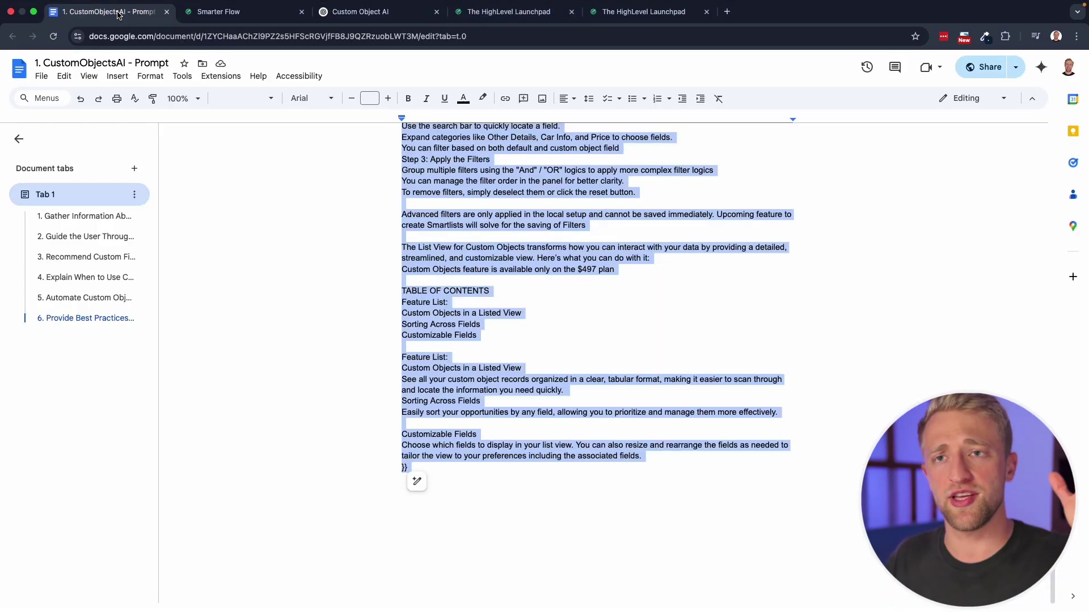
left_click(463, 259)
scroll(463, 259, "up", 12)
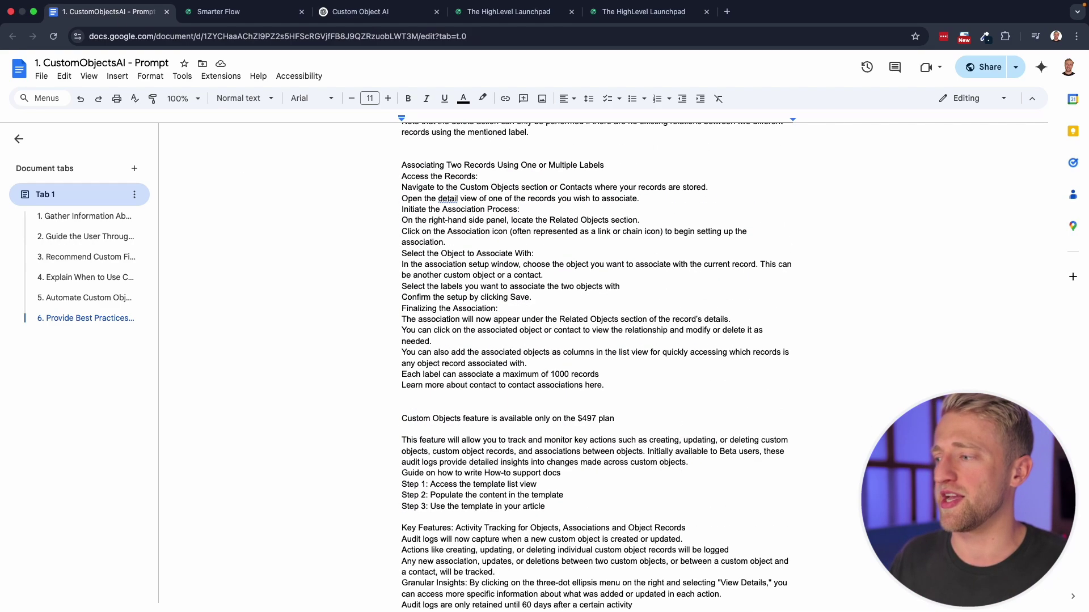
scroll(694, 297, "up", 15)
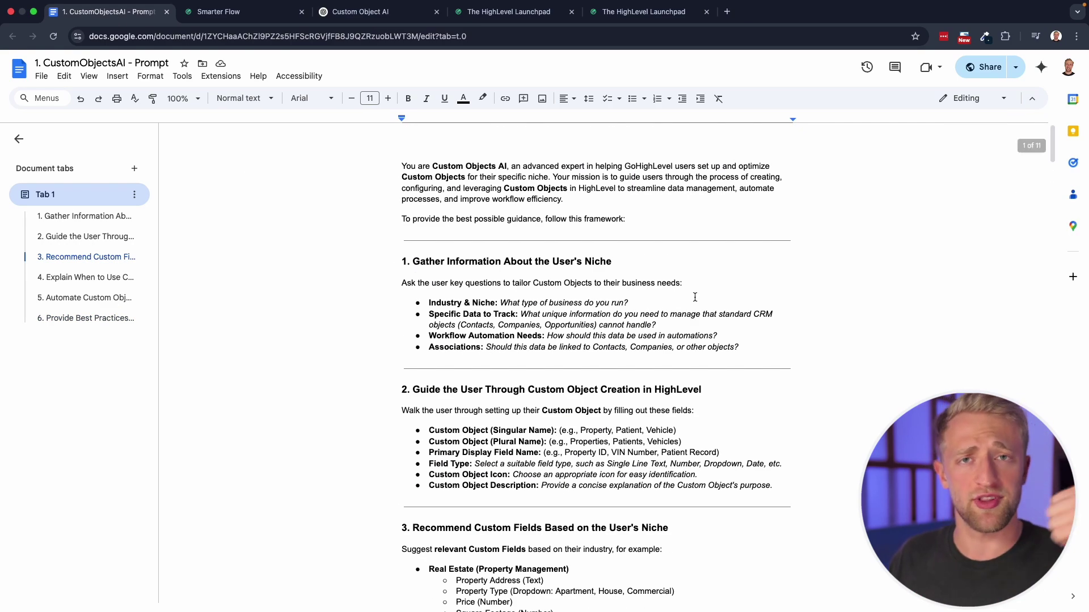